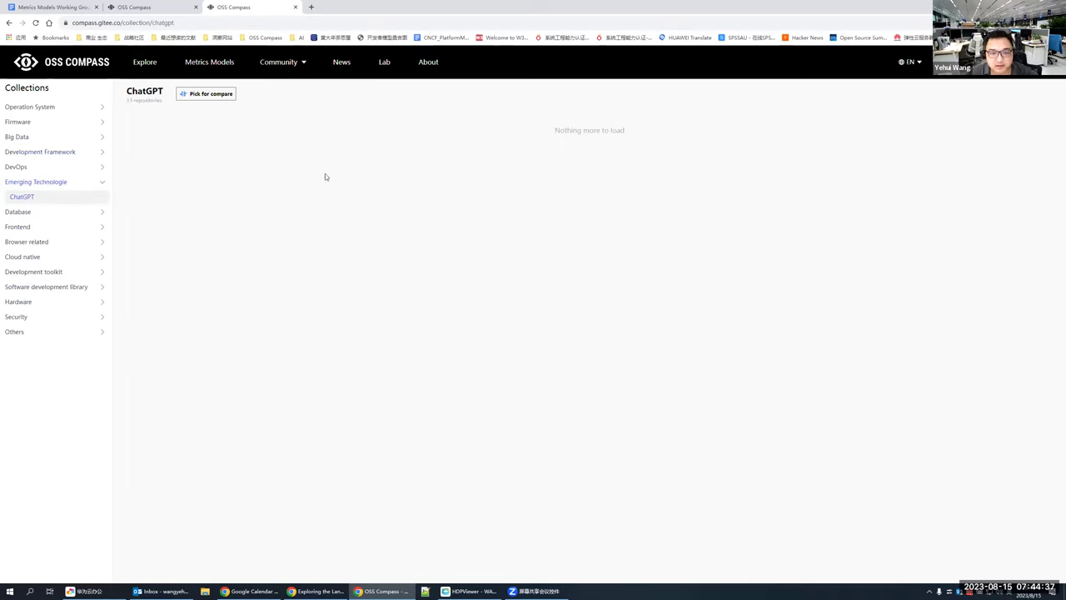
Step: View the Frontend > jQuery & jQuery plugins collection, then close it and return to the Test1 model form
left_click(50, 226)
left_click(60, 242)
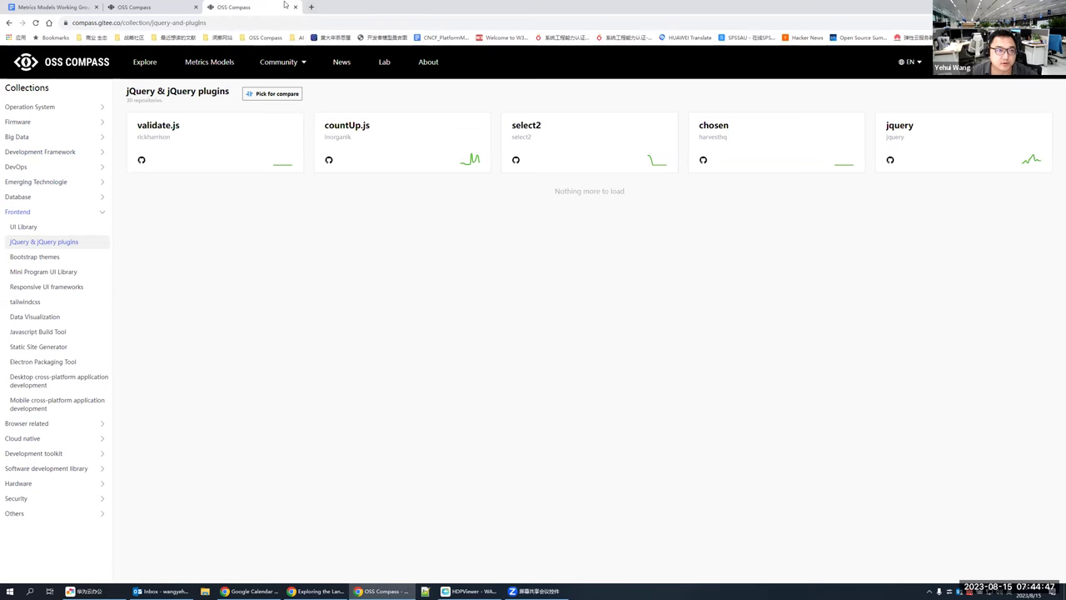
left_click(295, 7)
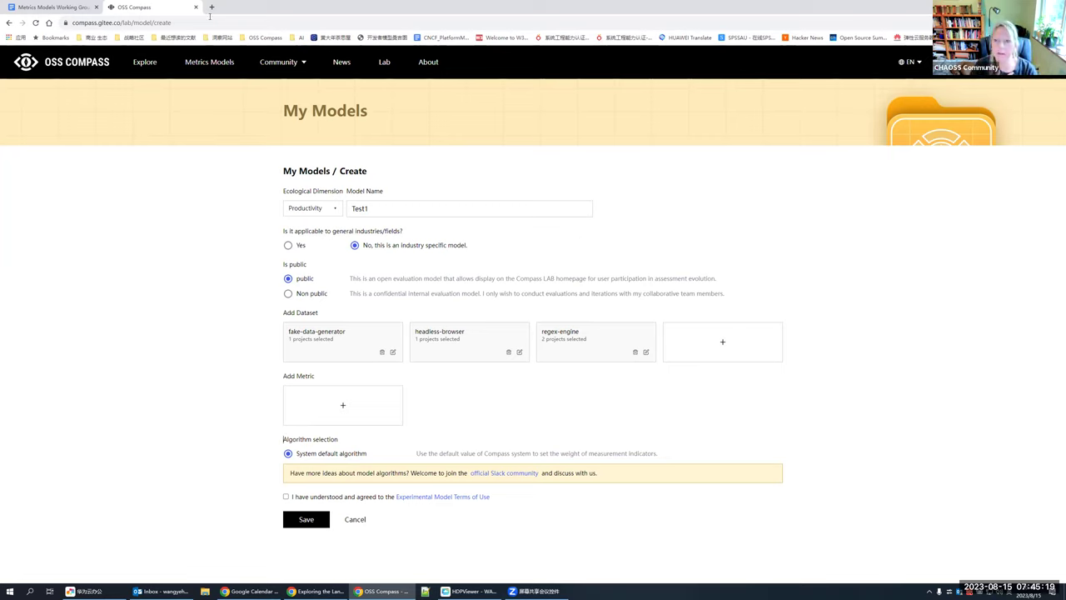
mouse_move(303, 71)
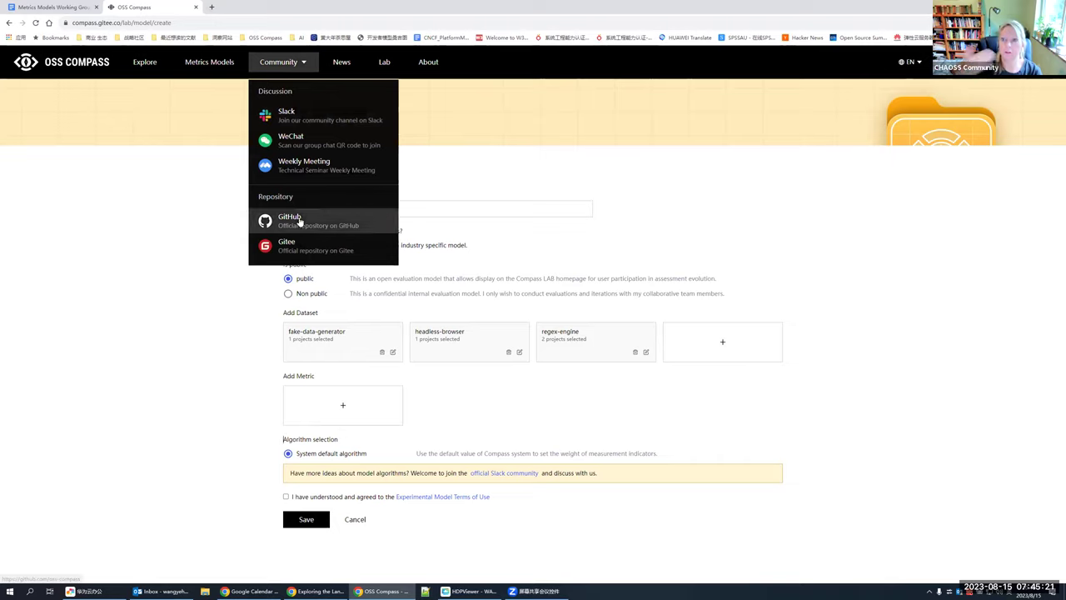
right_click(298, 220)
left_click(329, 229)
left_click(246, 7)
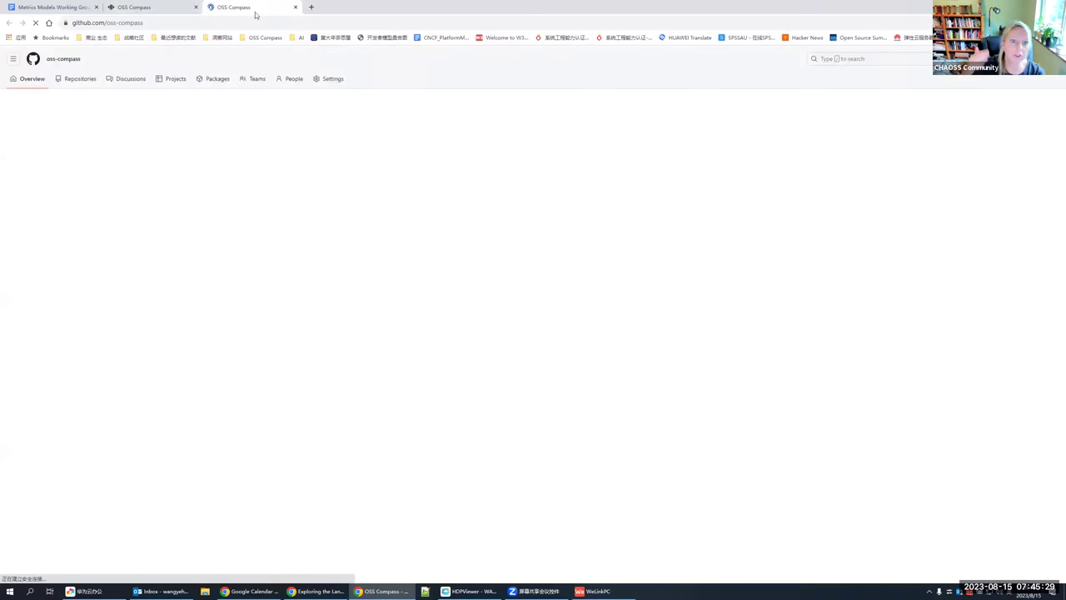
scroll(154, 262, "down", 1)
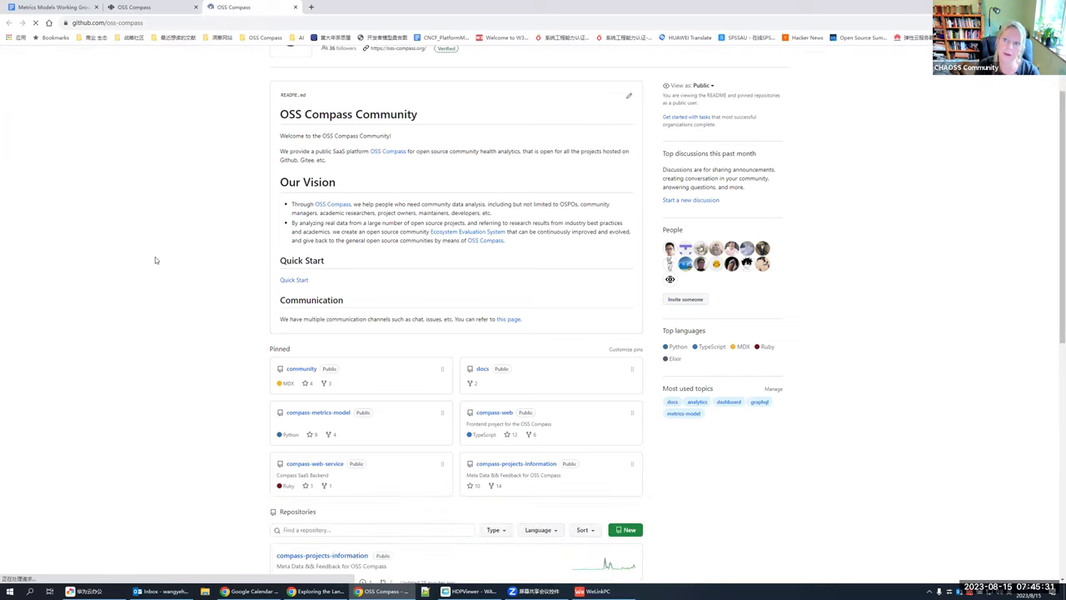
scroll(156, 260, "down", 3)
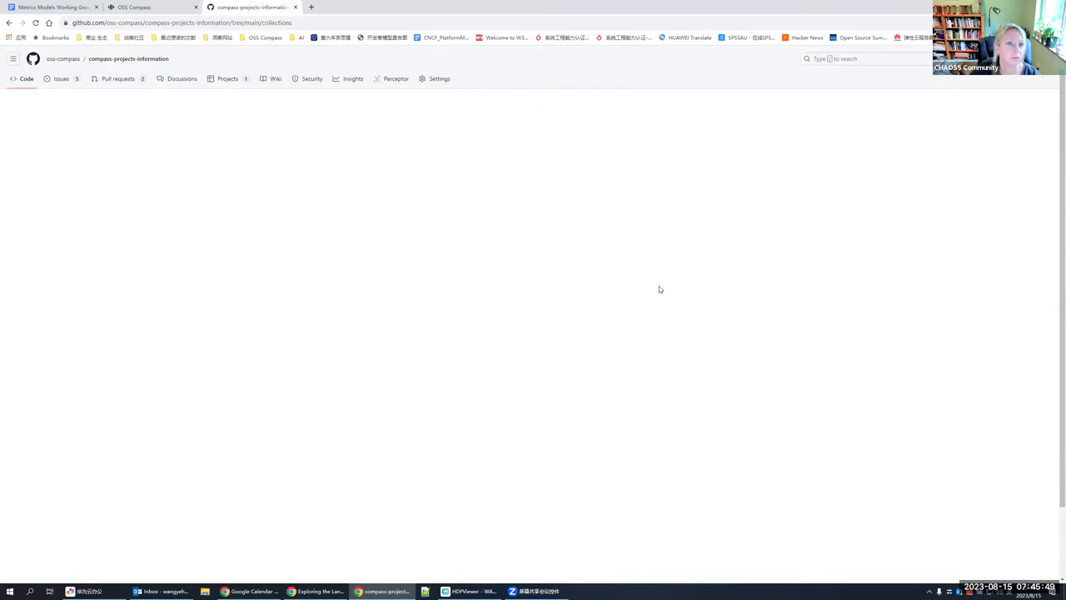
scroll(372, 274, "down", 10)
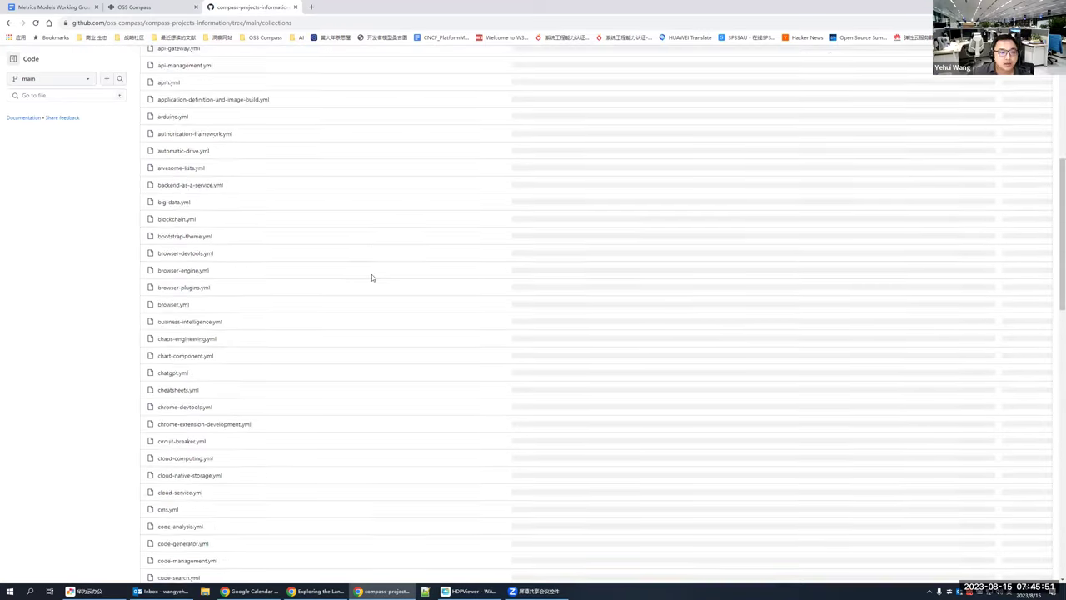
scroll(372, 277, "down", 5)
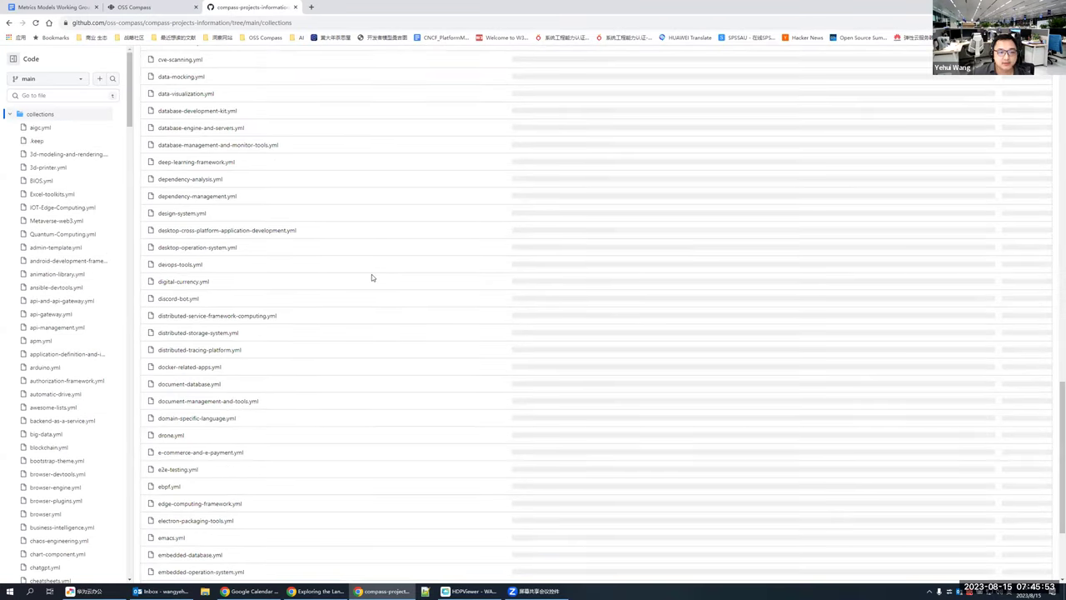
scroll(241, 152, "up", 6)
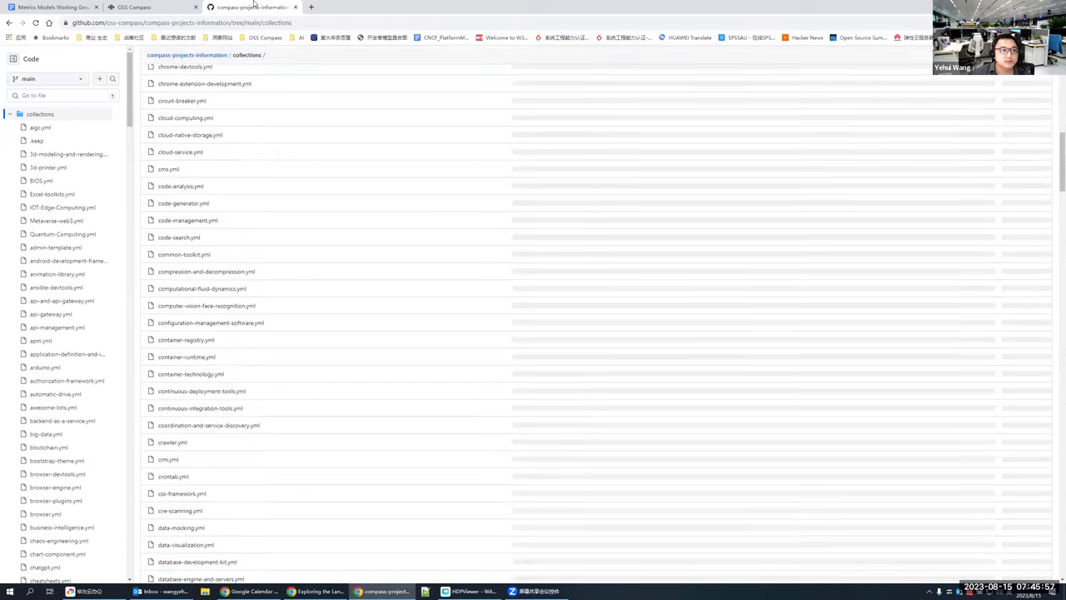
middle_click(257, 9)
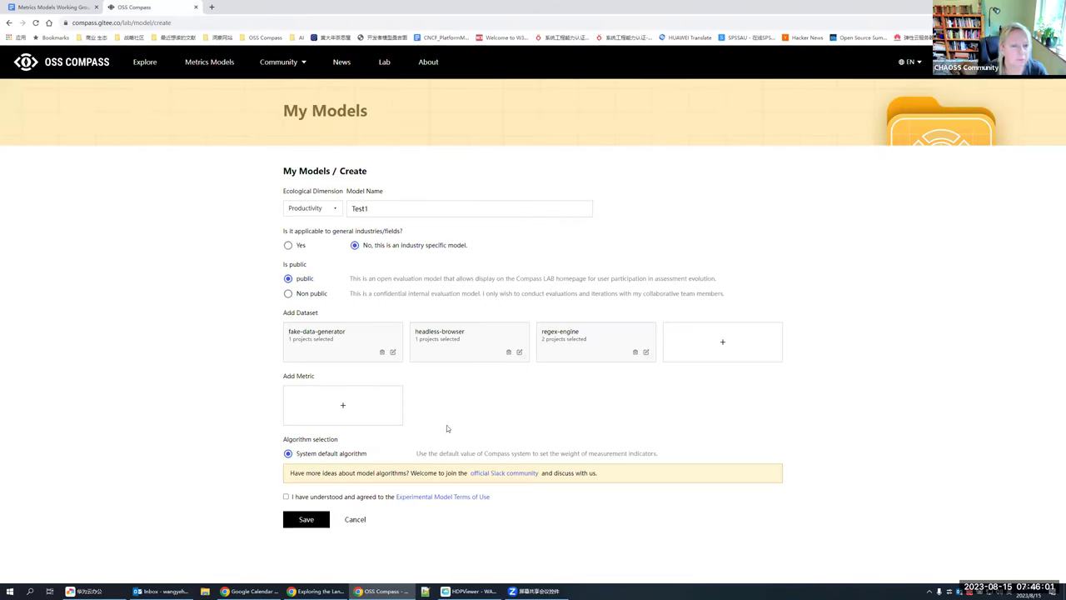
Step: Browse the contributor, git, repo and issue metric categories in the Add Metric picker
left_click(341, 407)
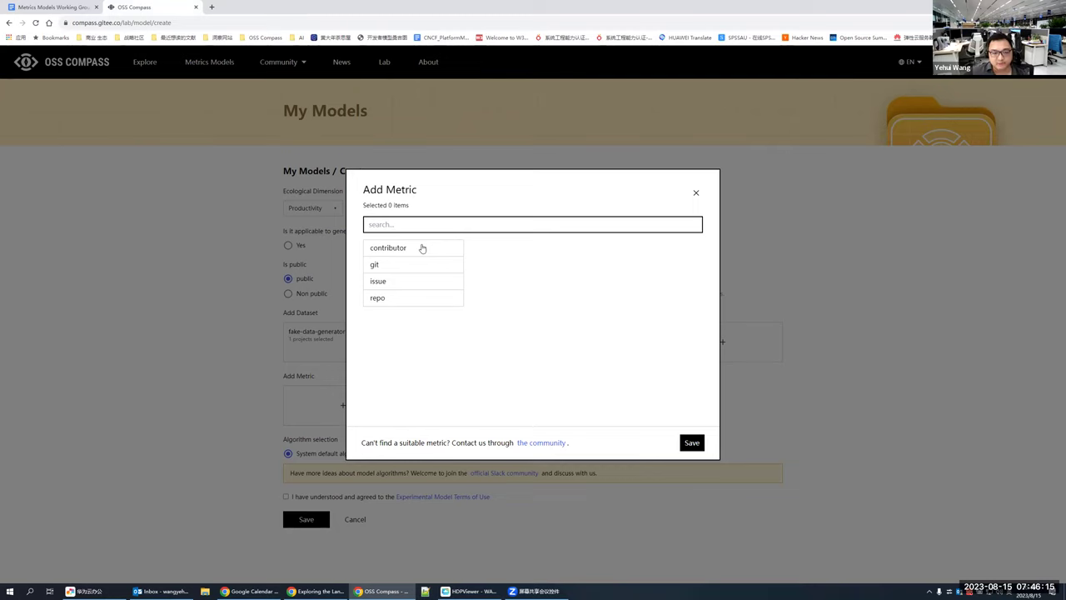
left_click(423, 249)
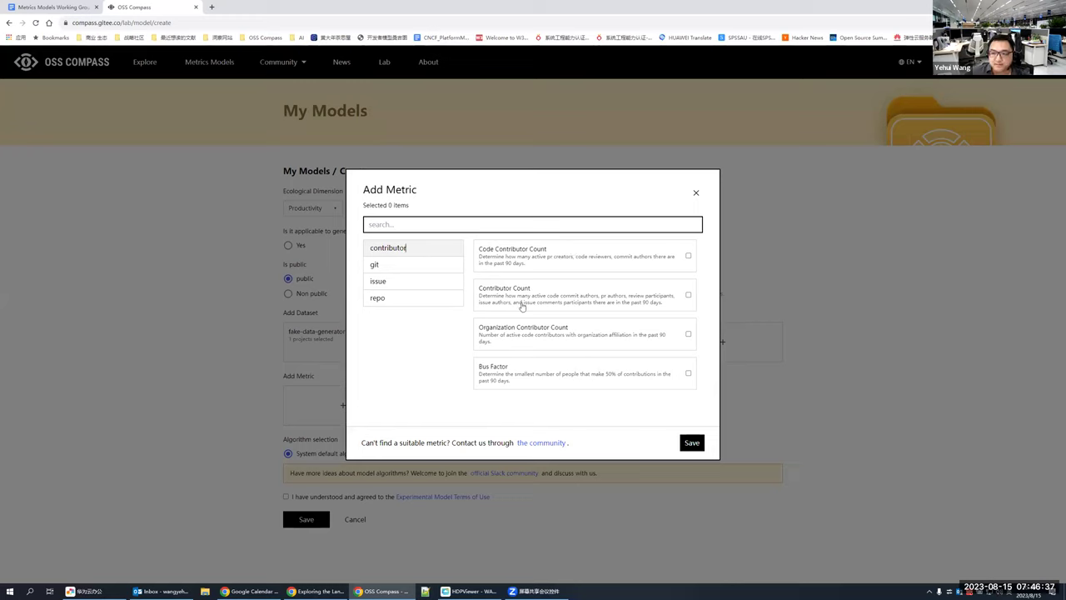
left_click(430, 266)
left_click(439, 250)
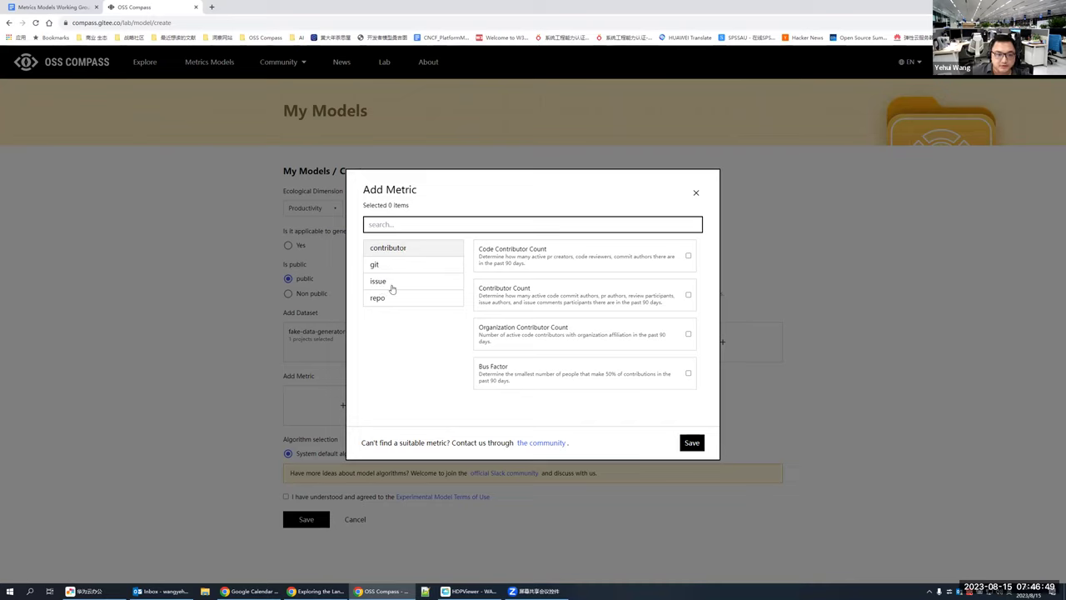
left_click(418, 301)
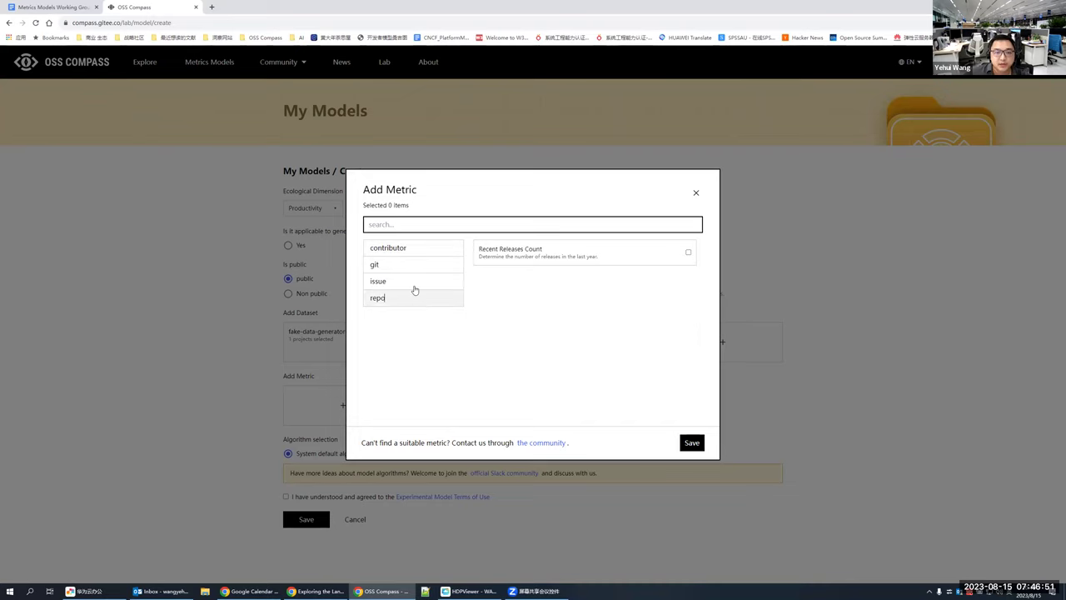
left_click(414, 285)
left_click(395, 300)
left_click(415, 286)
scroll(622, 308, "down", 5)
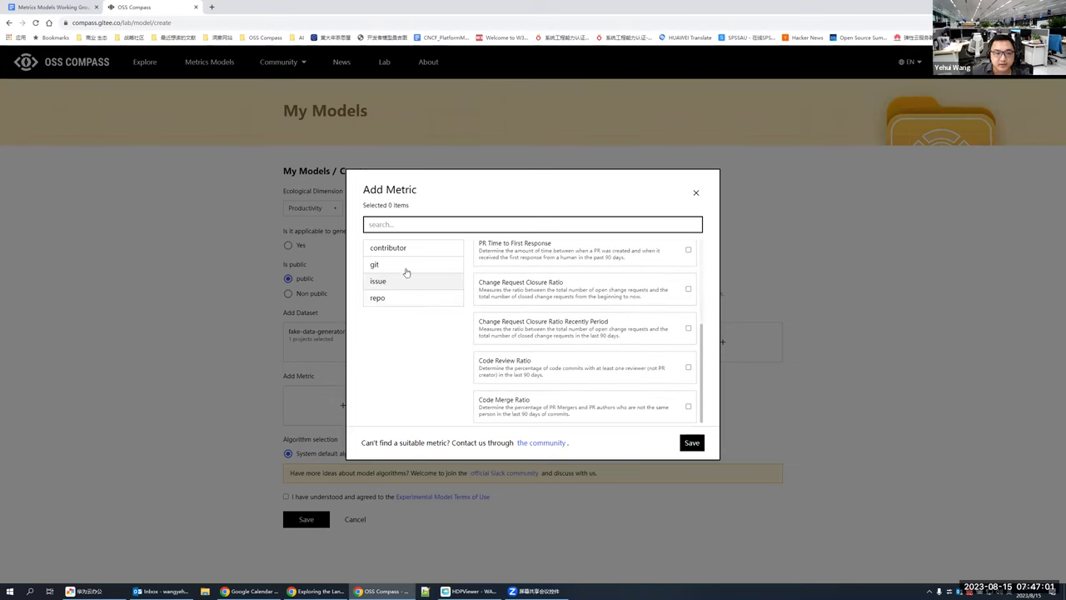
Step: Add Change Request Closure Ratio, Org Count, Org Commit Frequency and Contributor Count to the model
left_click(690, 290)
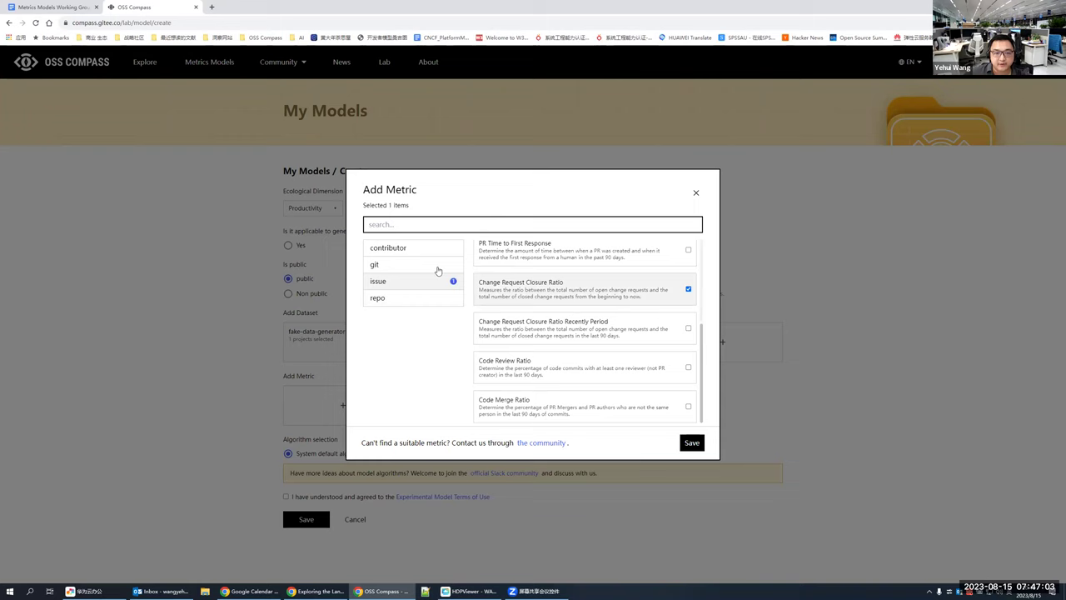
left_click(458, 267)
left_click(689, 290)
left_click(689, 329)
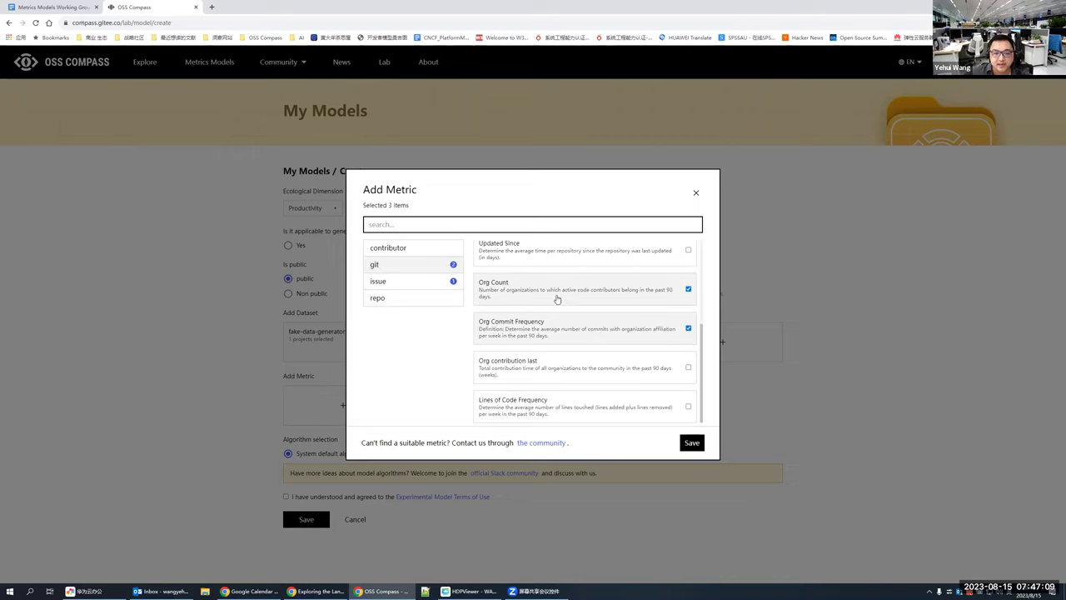
left_click(417, 253)
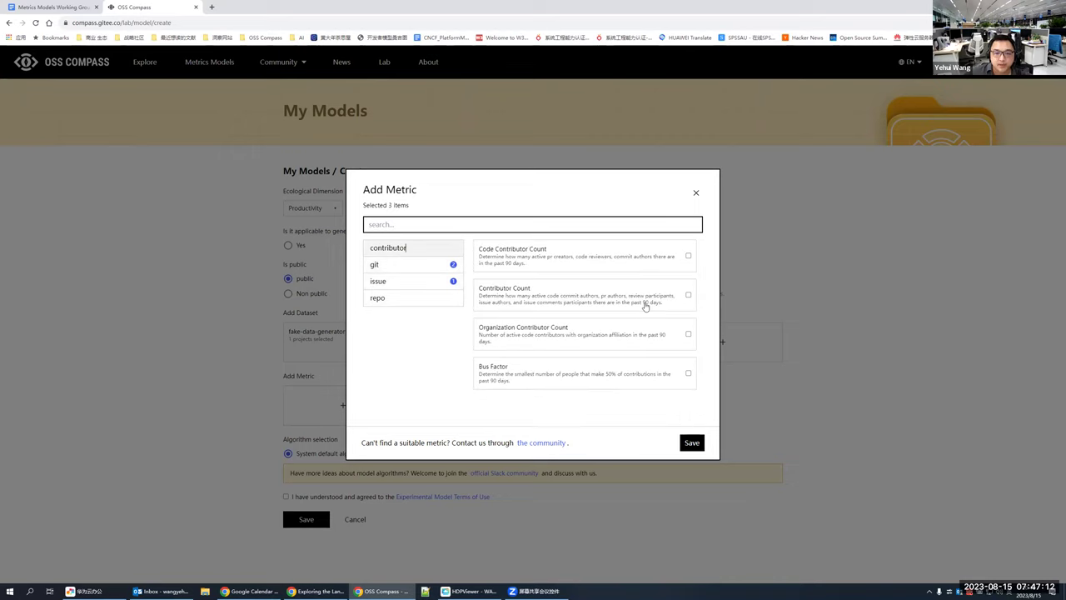
left_click(689, 297)
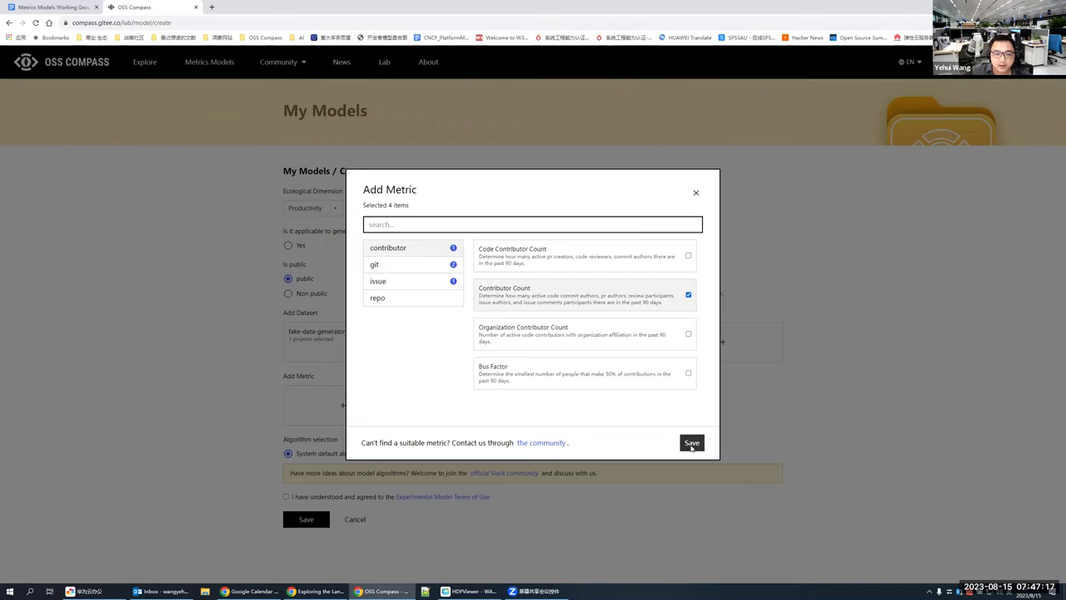
left_click(692, 442)
scroll(785, 432, "down", 2)
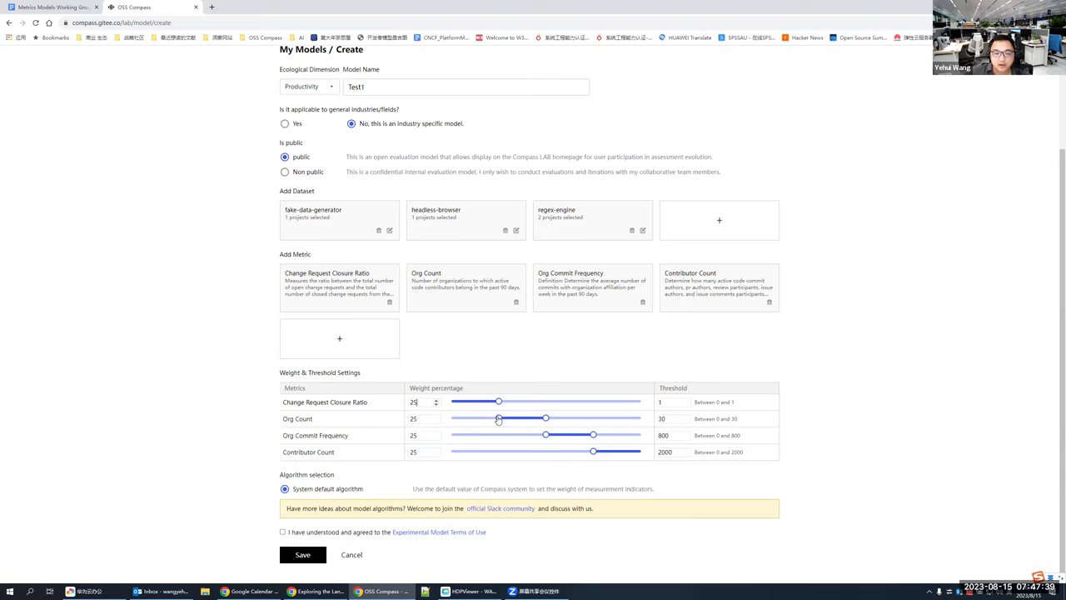
Step: Rebalance the metric weights to 25%, 15%, 26% and 34%
left_click_drag(508, 419, 527, 419)
left_click(545, 435)
left_click_drag(560, 455, 601, 453)
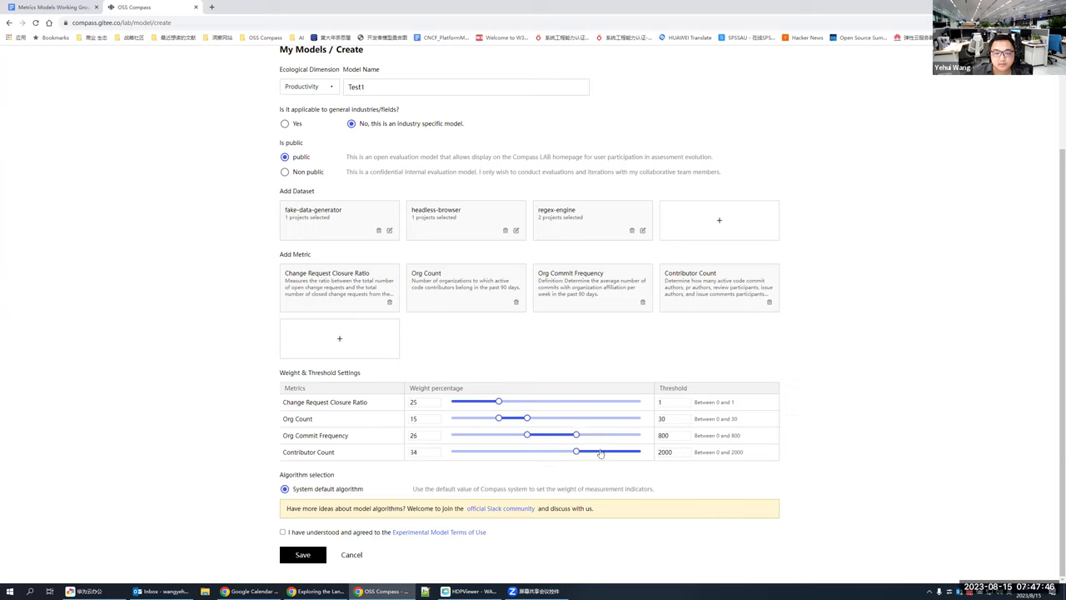
Step: Edit the threshold values for Change Request Closure Ratio and Org Count
double_click(674, 388)
left_click(676, 402)
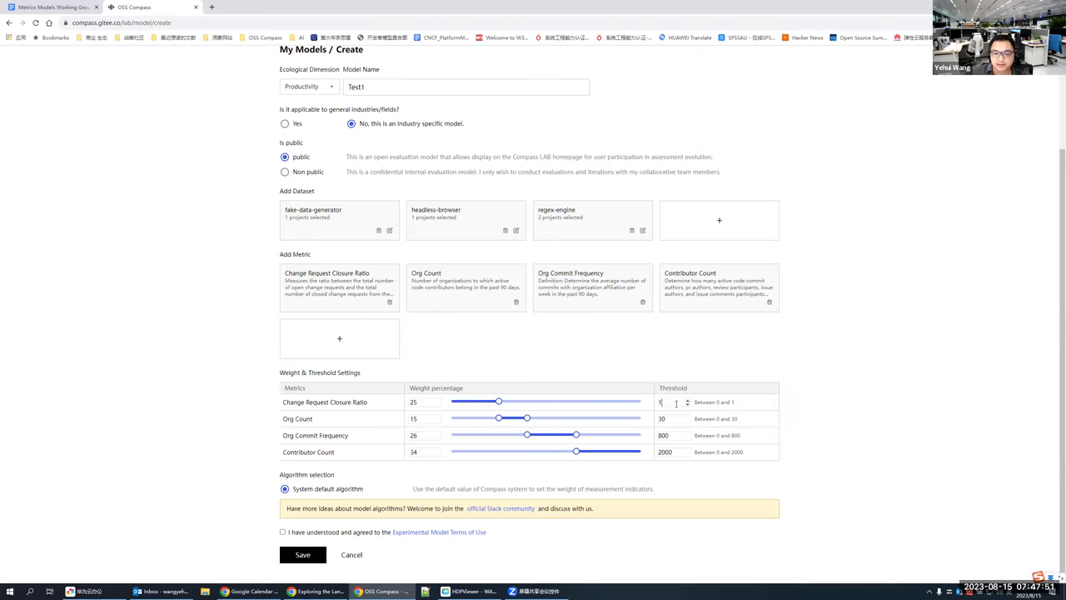
left_click(671, 419)
left_click(669, 418)
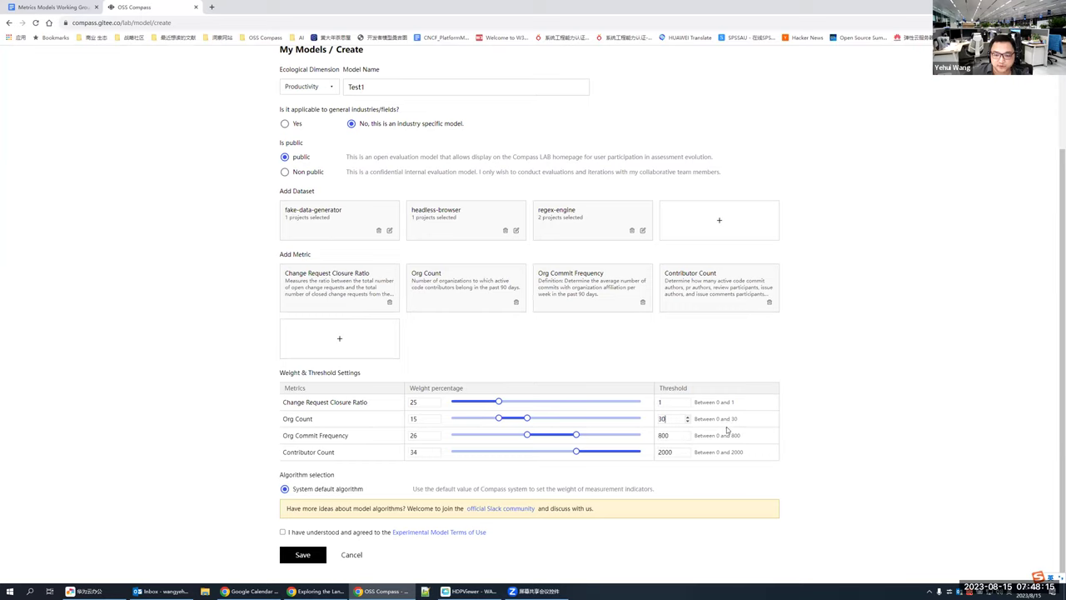
left_click(852, 440)
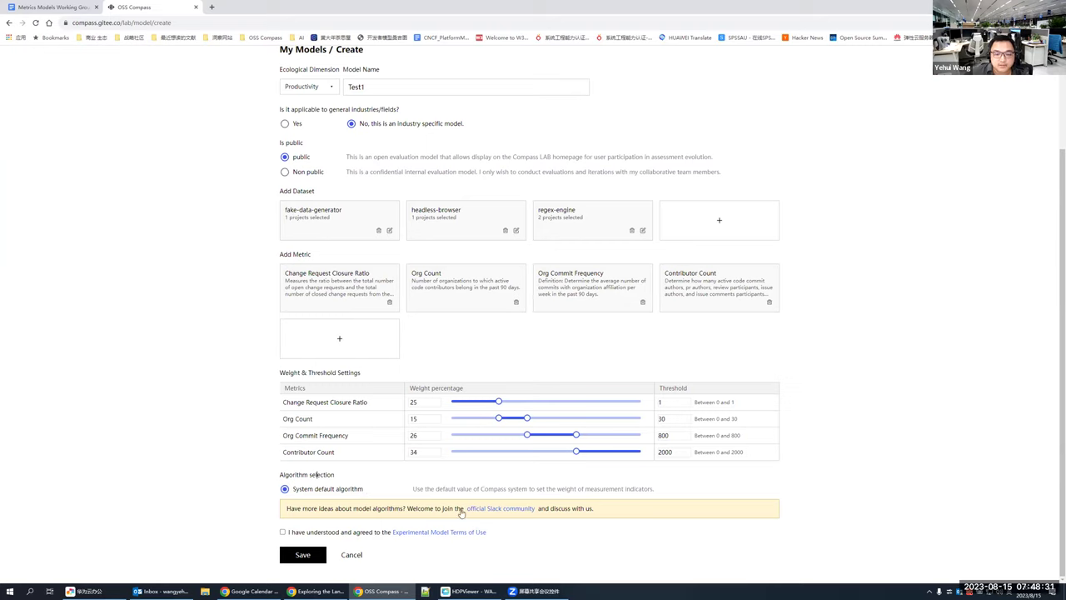
Step: Accept the Experimental Model Terms of Use
left_click_drag(290, 508, 412, 508)
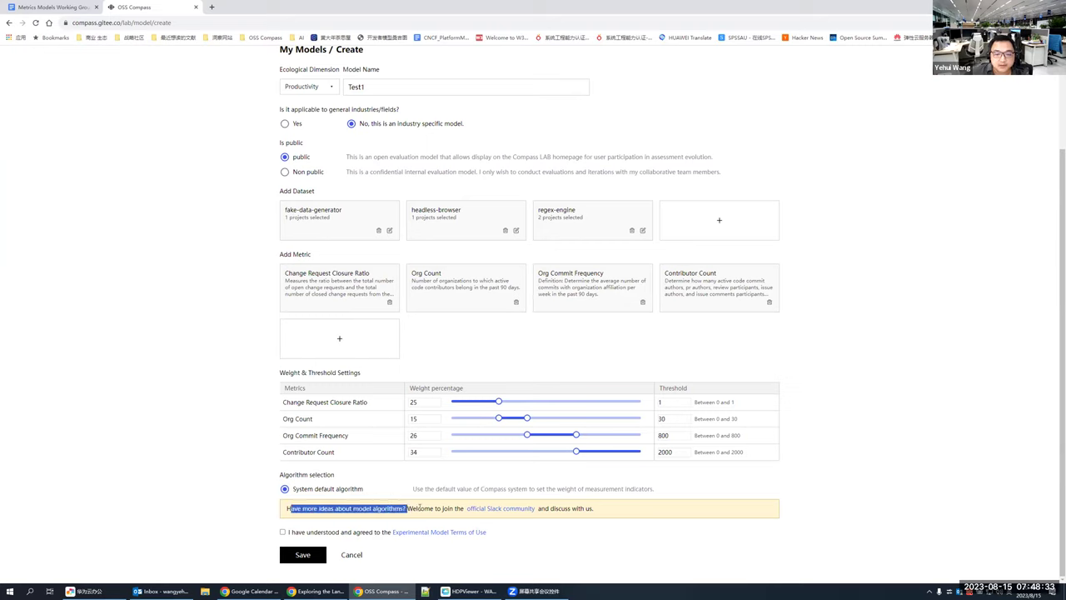
left_click(421, 508)
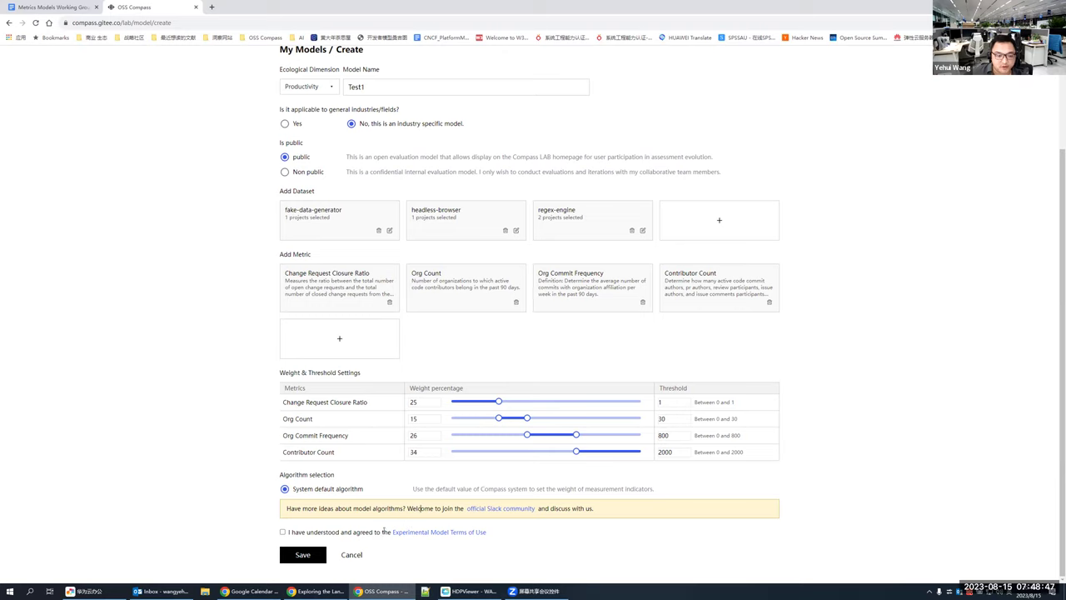
left_click(283, 532)
Step: Try saving Test1 twice, get the 创建失败 error, and reload the empty form
left_click(302, 556)
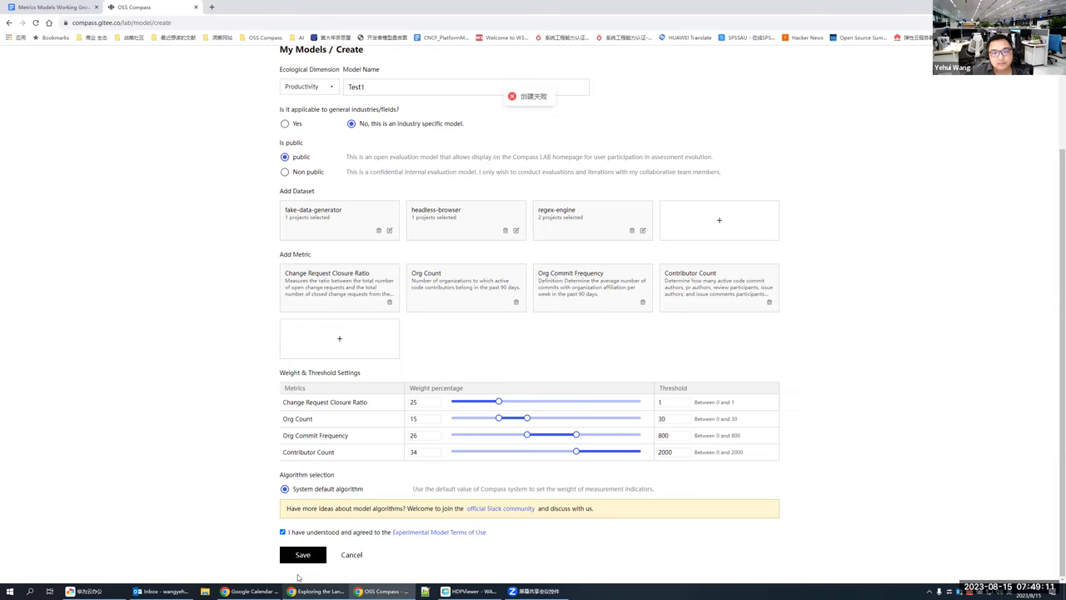
left_click(302, 556)
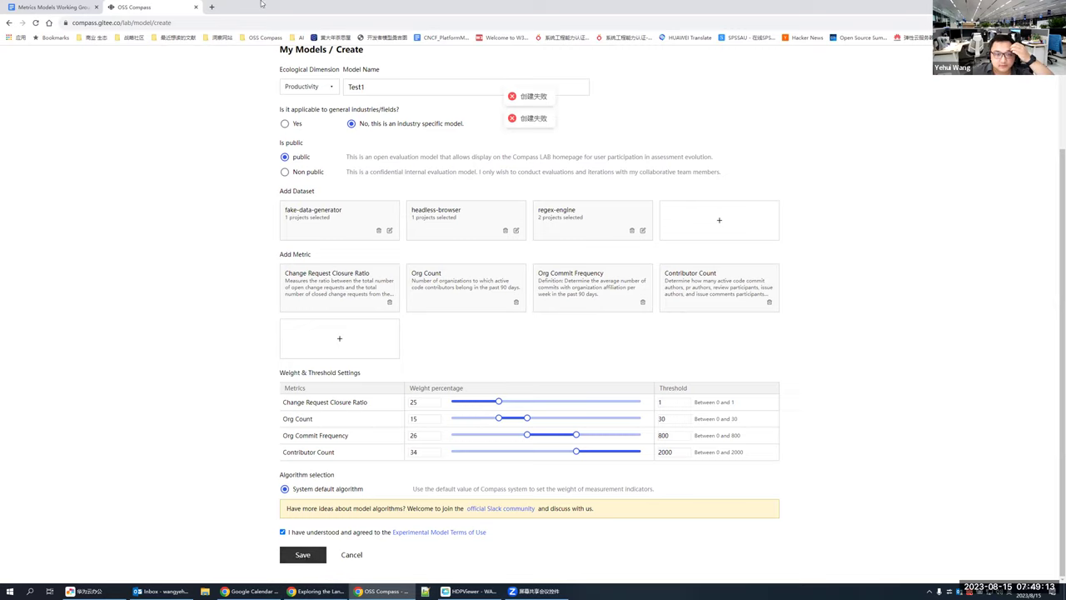
left_click(35, 23)
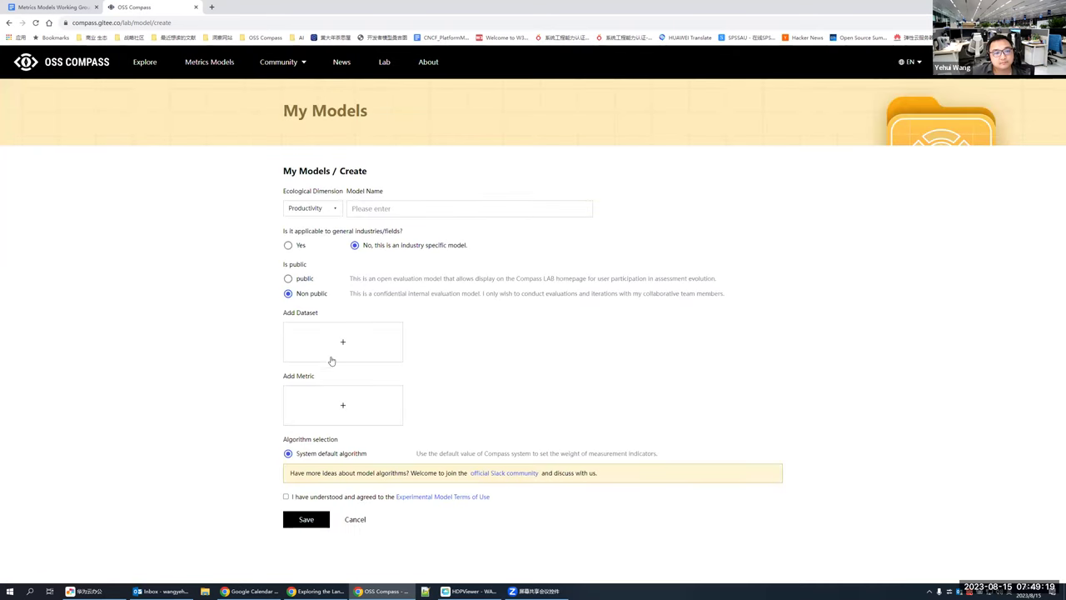
Step: Add povray, meshroom, artofillusion (3D modelling) and cosmos-sdk, diem (blockchain) as datasets
left_click(344, 343)
left_click(406, 297)
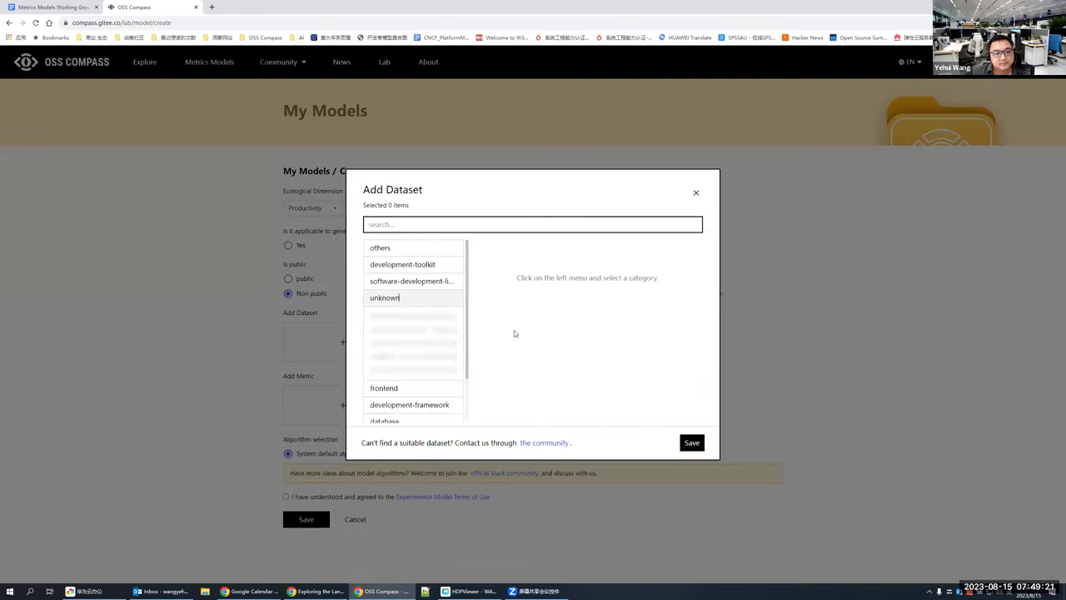
left_click(414, 335)
left_click(557, 341)
left_click(676, 349)
left_click(655, 404)
left_click(693, 443)
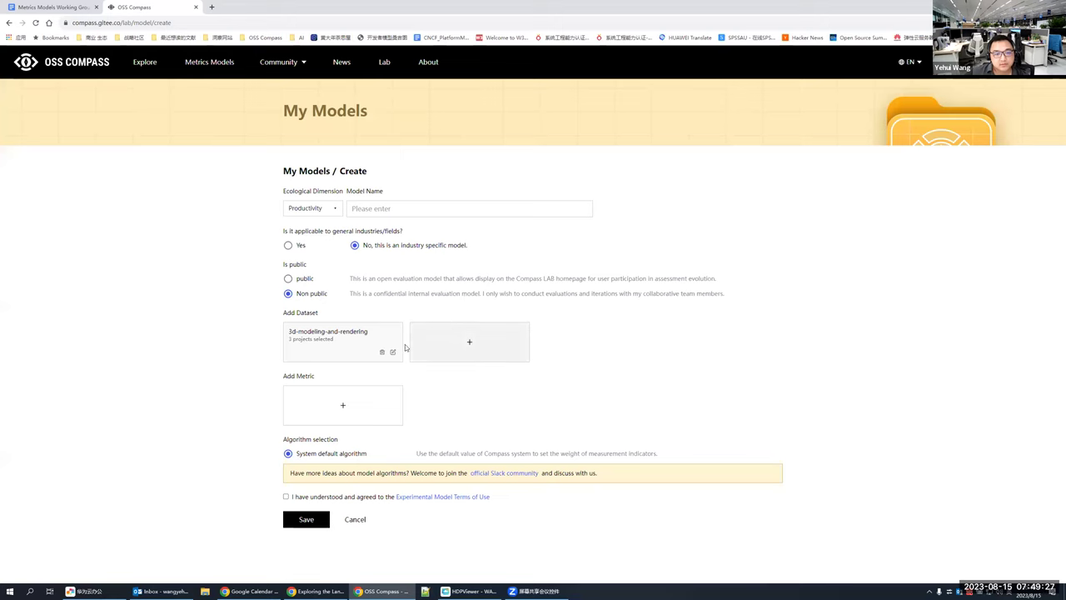
left_click(466, 348)
left_click(411, 398)
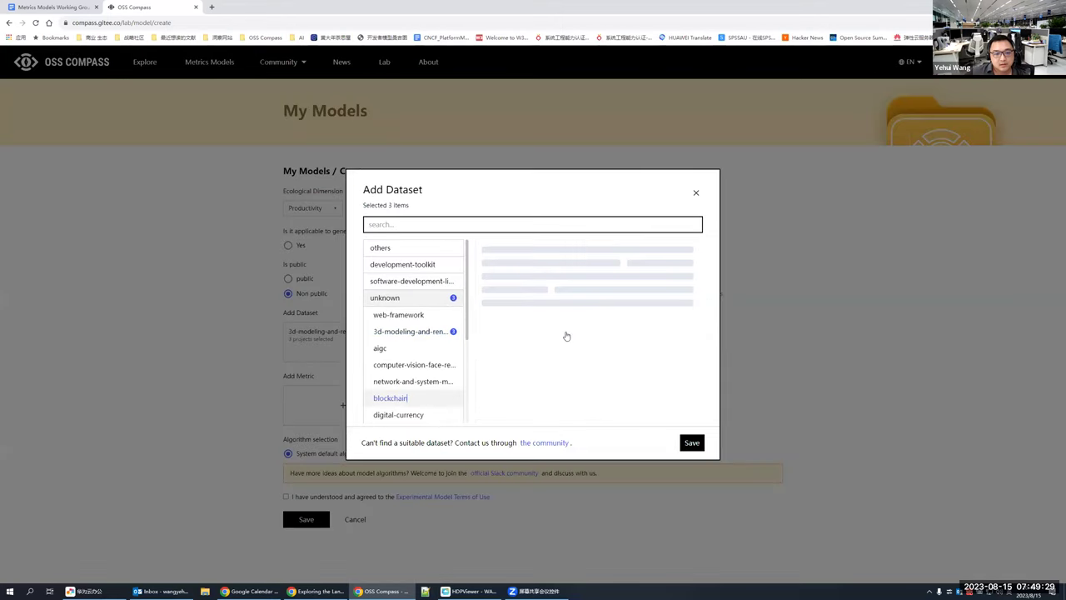
left_click(533, 340)
left_click(669, 347)
left_click(692, 443)
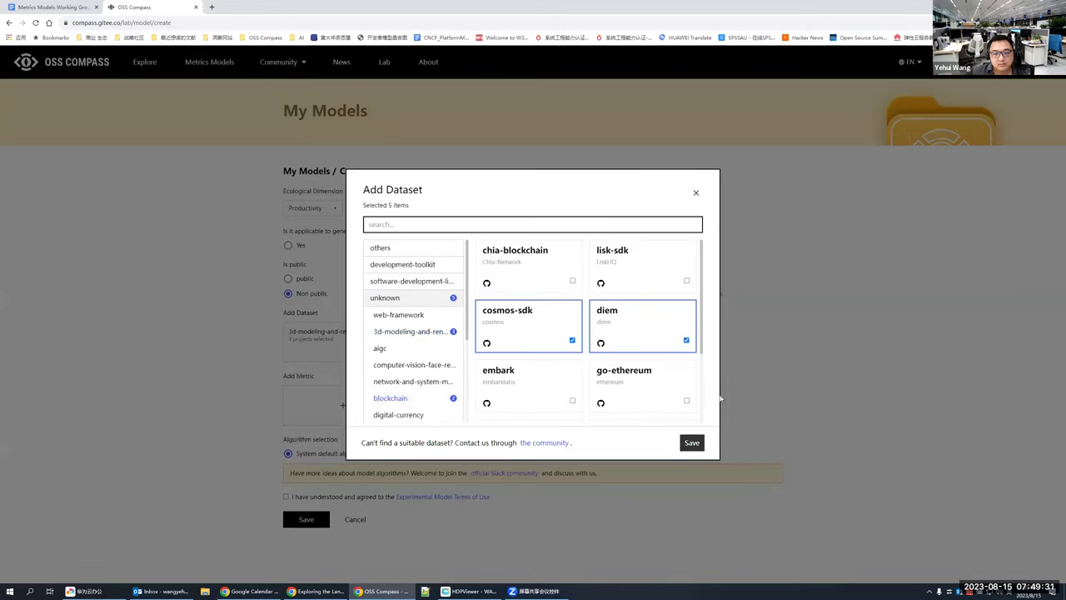
Step: Add the PR Open Time, Code Review Count and Close PR Count metrics
left_click(350, 408)
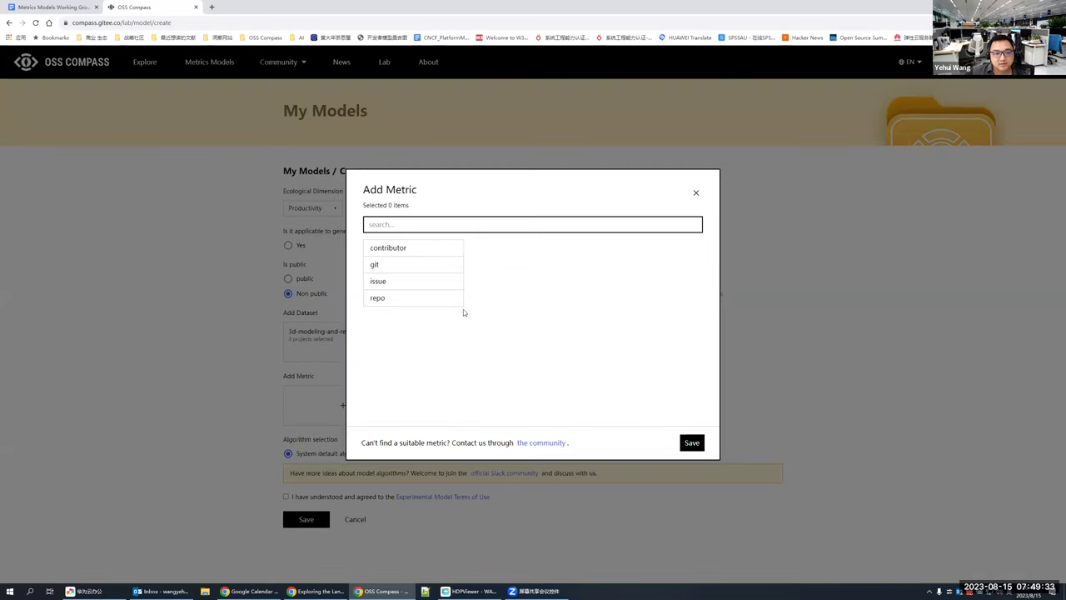
left_click(410, 288)
left_click(688, 290)
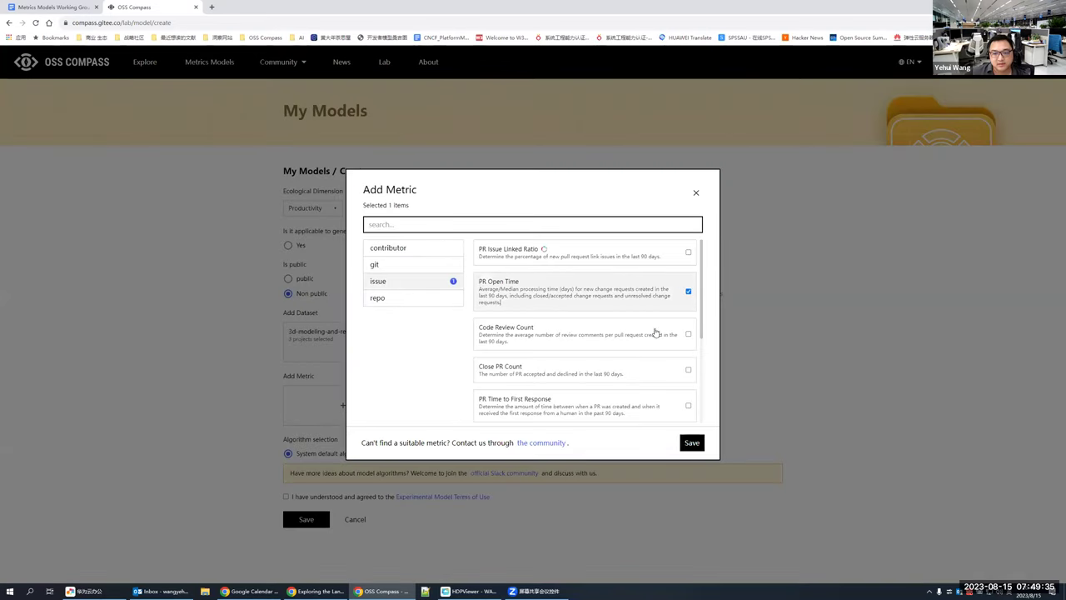
left_click(658, 334)
left_click(653, 380)
left_click(692, 443)
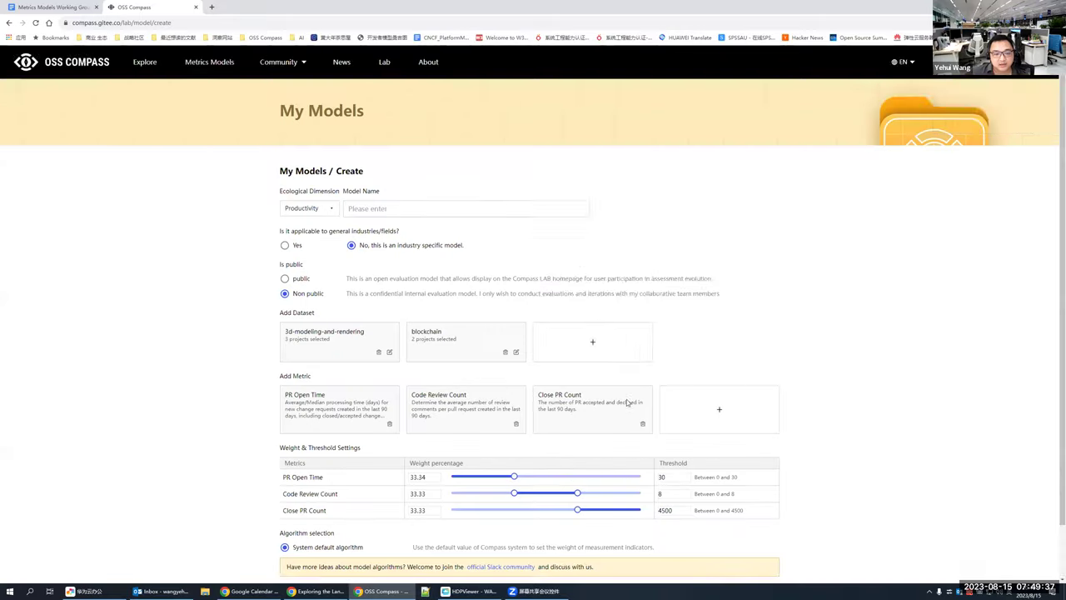
scroll(359, 486, "down", 1)
Step: Accept the terms, attempt saving twice, and reload the page after it fails
left_click(283, 532)
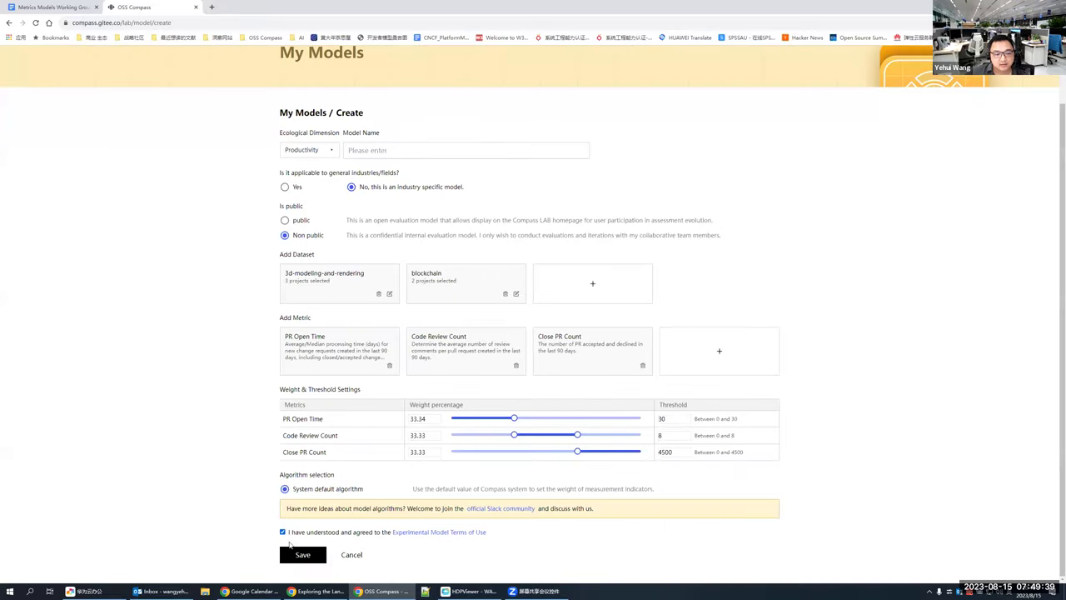
left_click(305, 558)
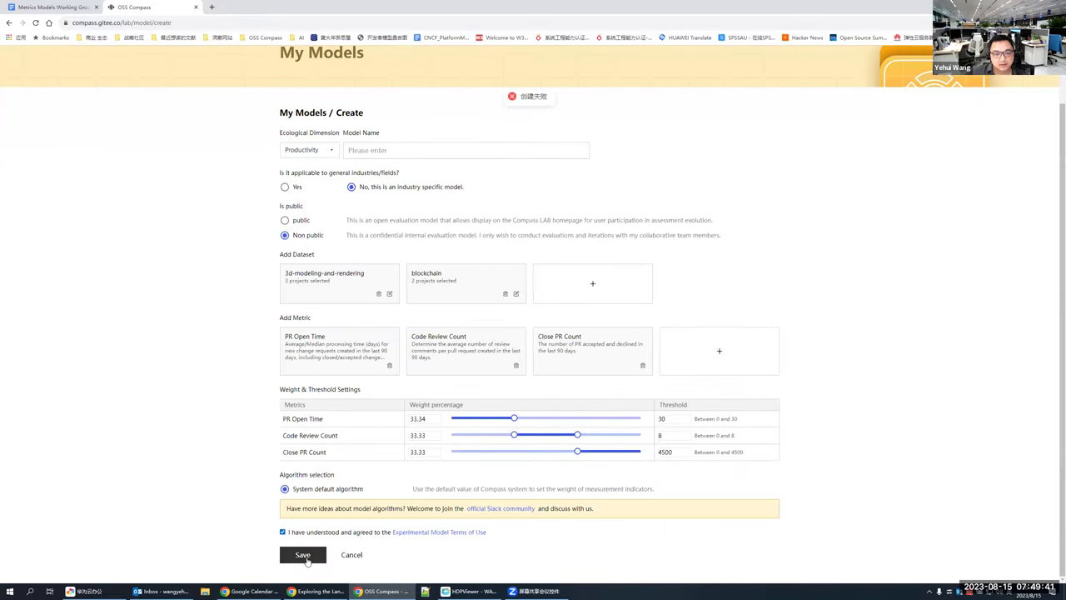
left_click(305, 558)
left_click(34, 25)
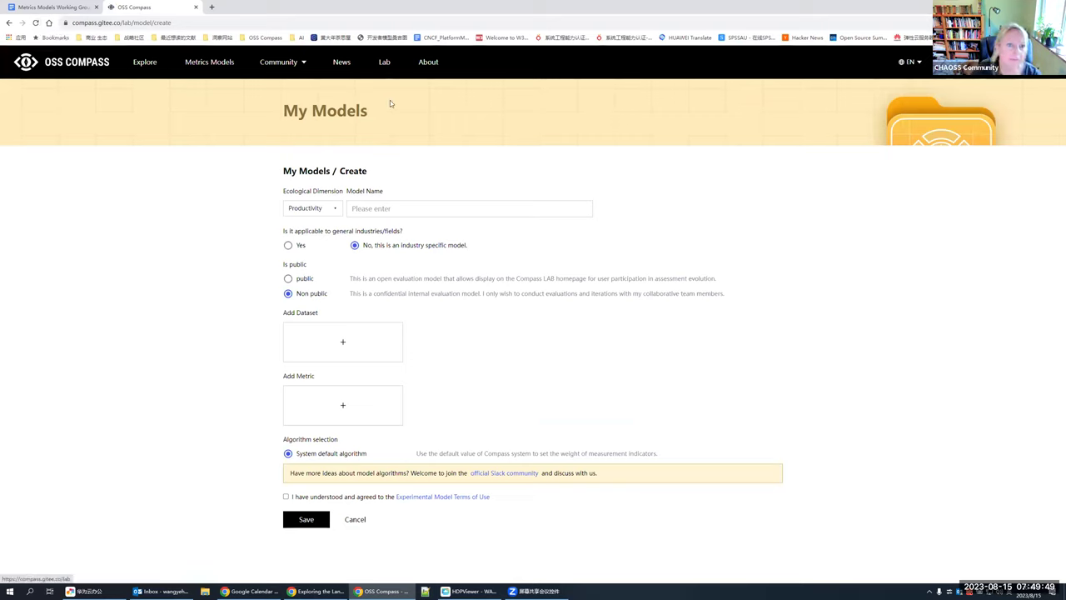
Step: Name the model 'test', accept the terms, and add the brlcad dataset
left_click(389, 213)
type("test1")
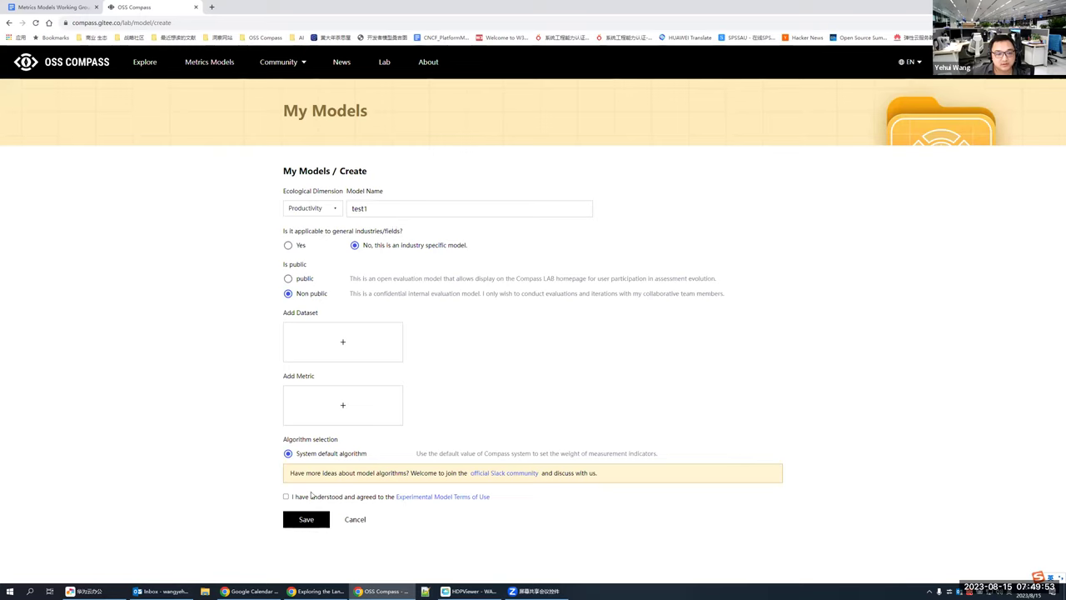
left_click(287, 496)
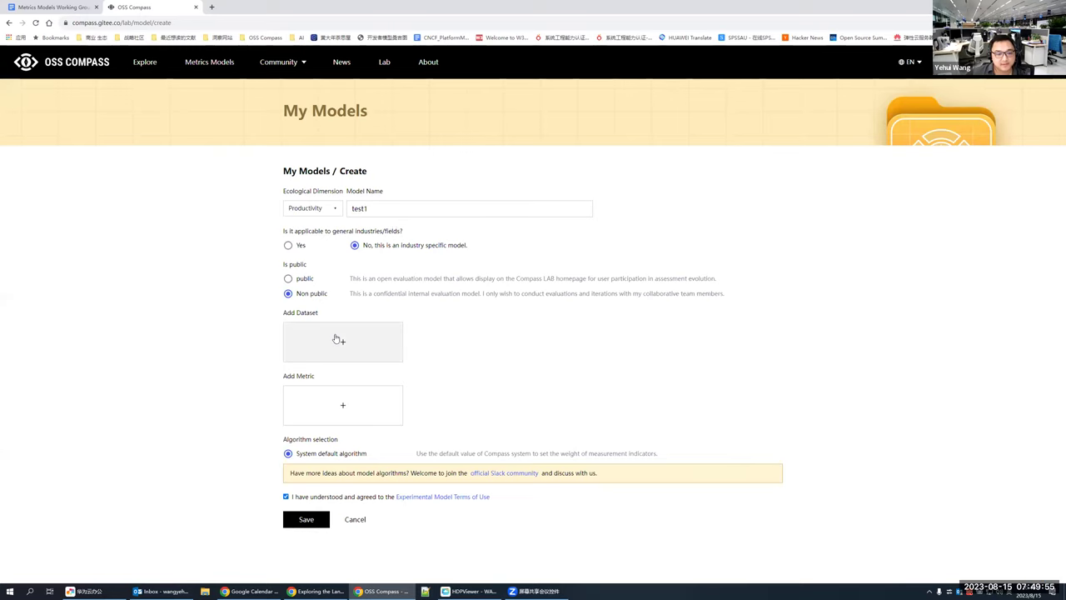
left_click(392, 346)
left_click(454, 331)
left_click(542, 284)
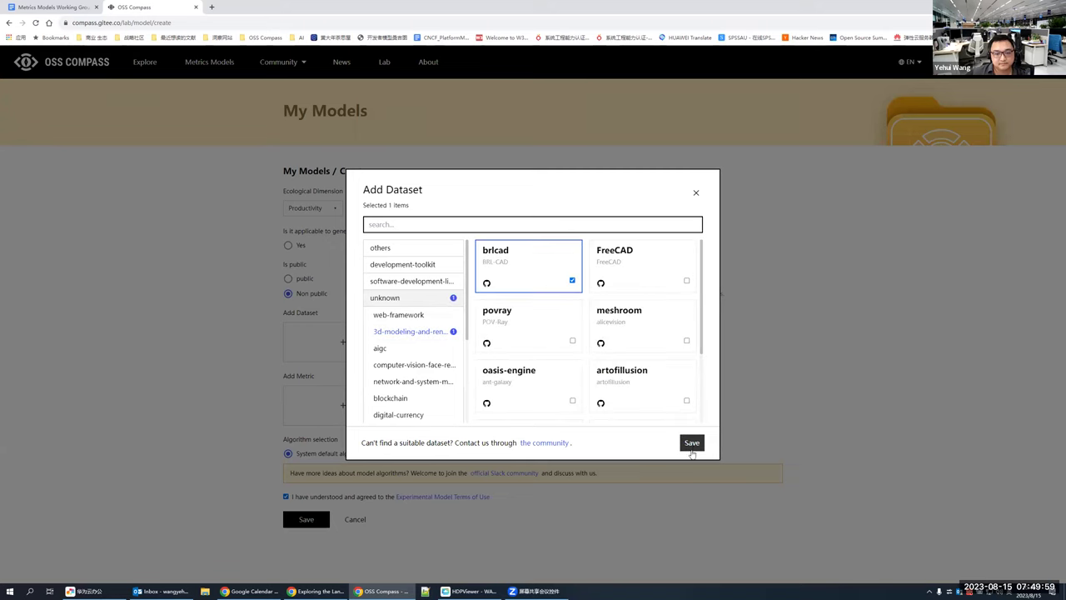
left_click(692, 443)
Step: Add three PR metrics including PR Open Time and attempt to save the model
left_click(343, 403)
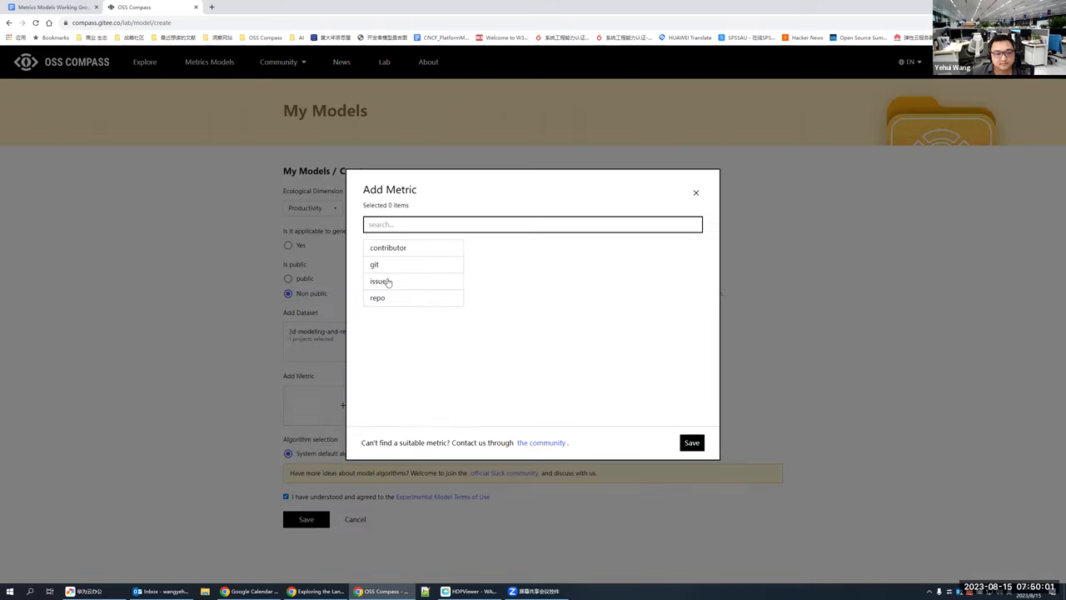
left_click(580, 297)
left_click(607, 340)
left_click(604, 371)
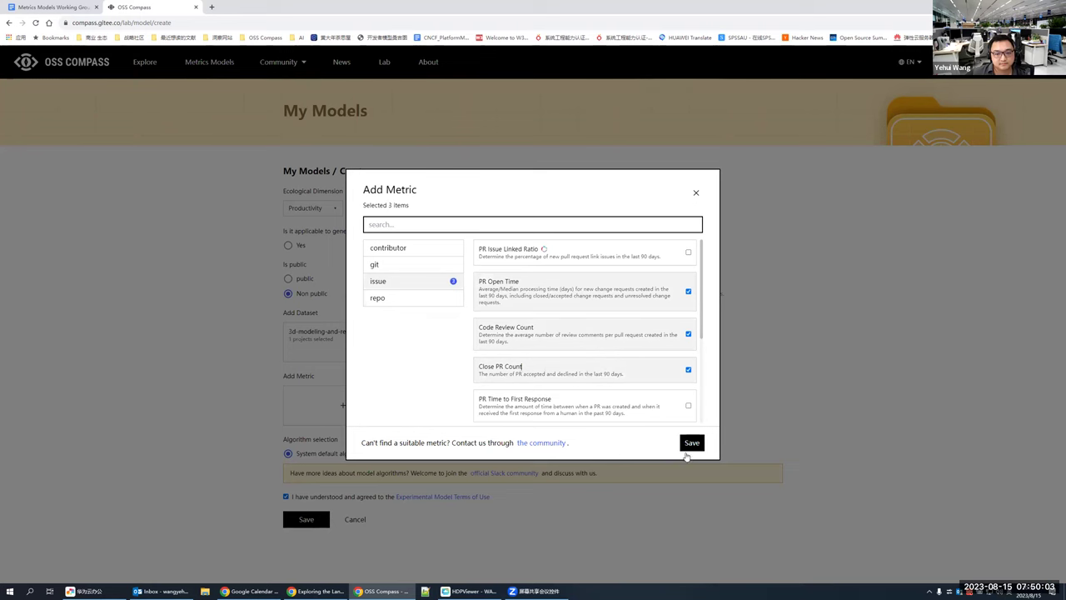
left_click(691, 444)
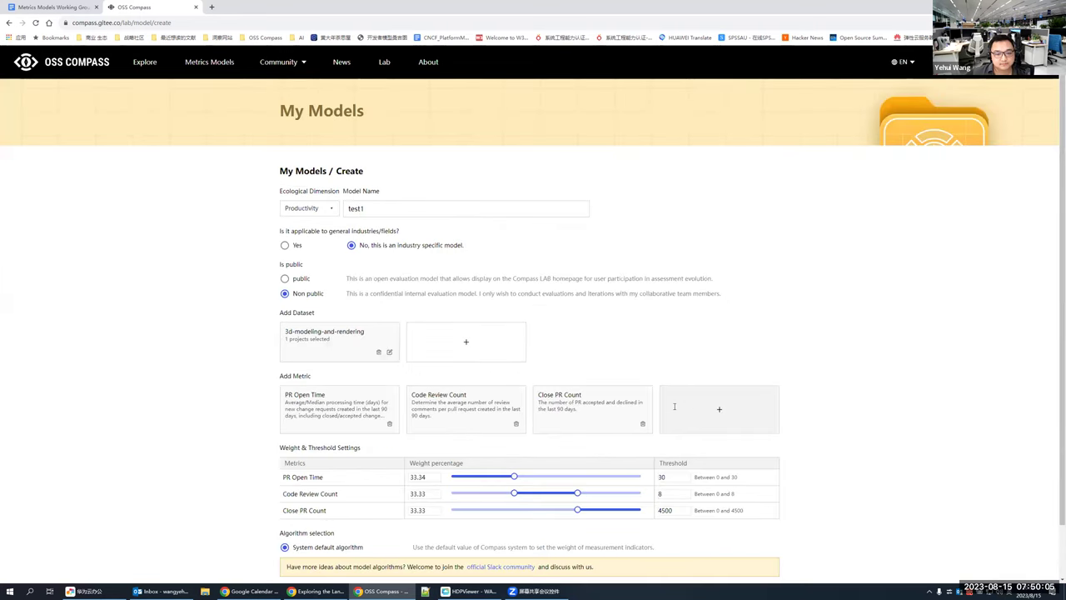
scroll(675, 410, "down", 1)
left_click(304, 554)
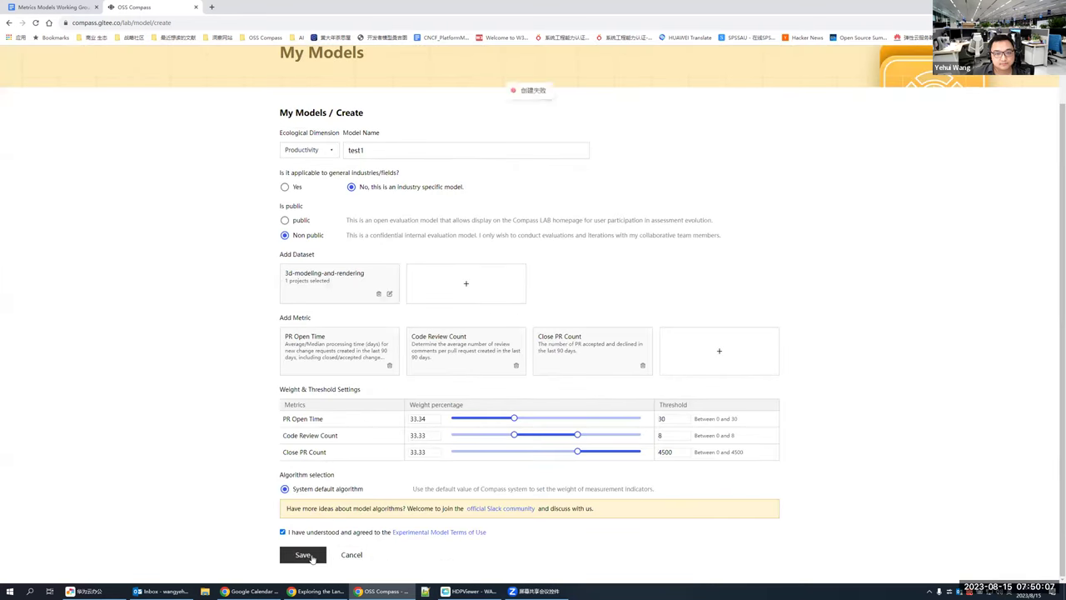
scroll(306, 138, "up", 1)
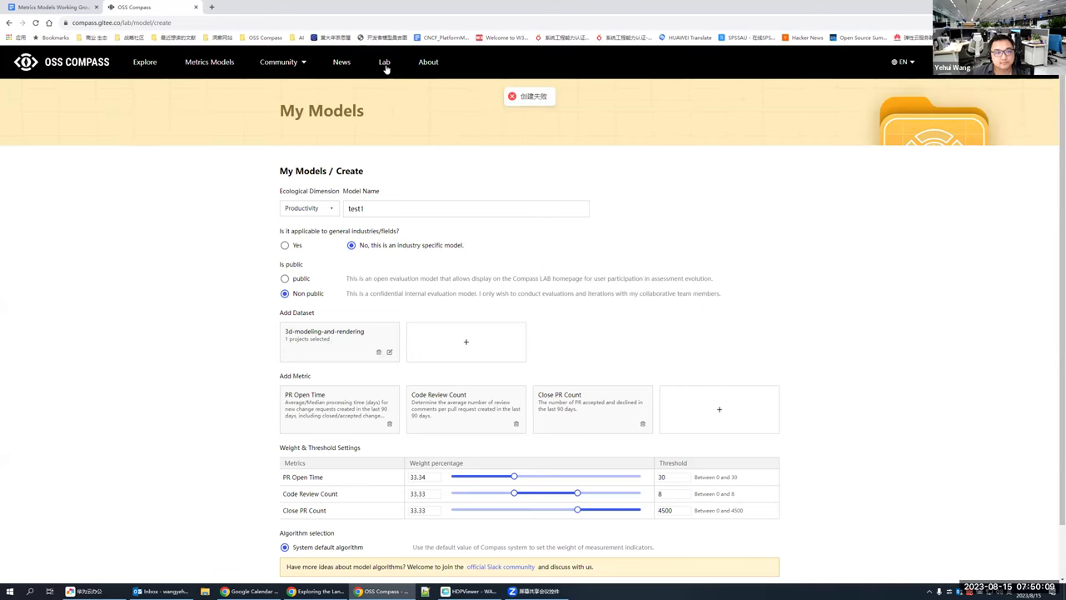
Step: Start a new model from Compass Lab and name it 'teest'
left_click(385, 64)
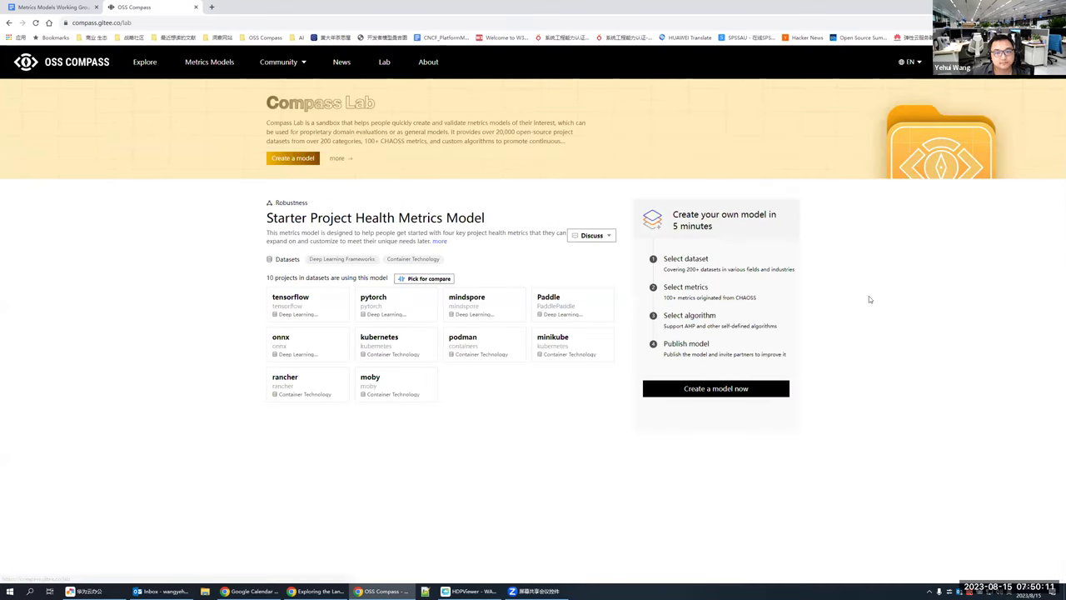
left_click(719, 388)
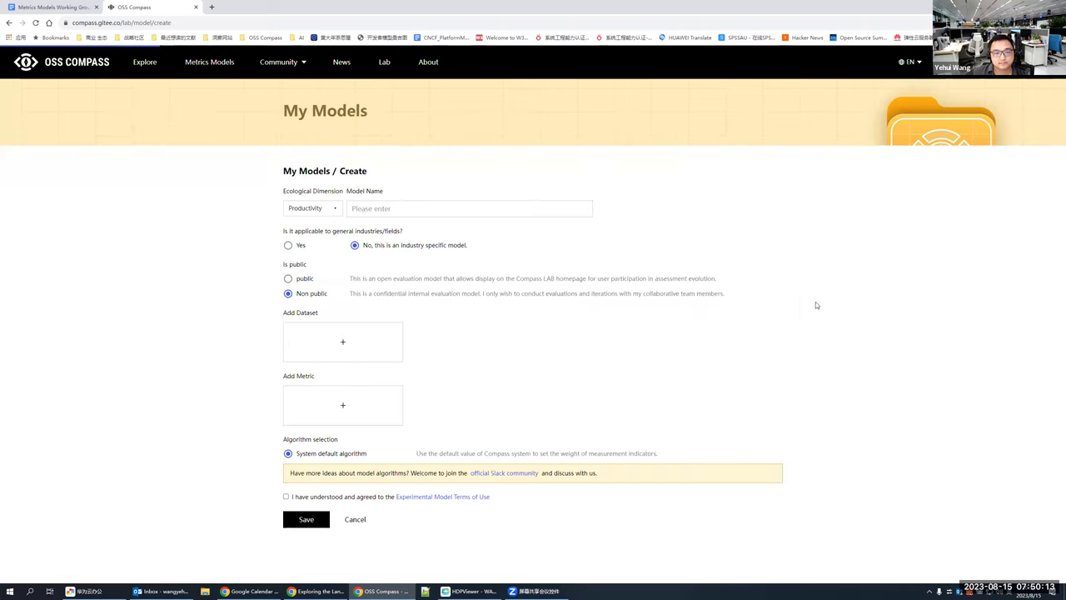
left_click(434, 210)
type("teest")
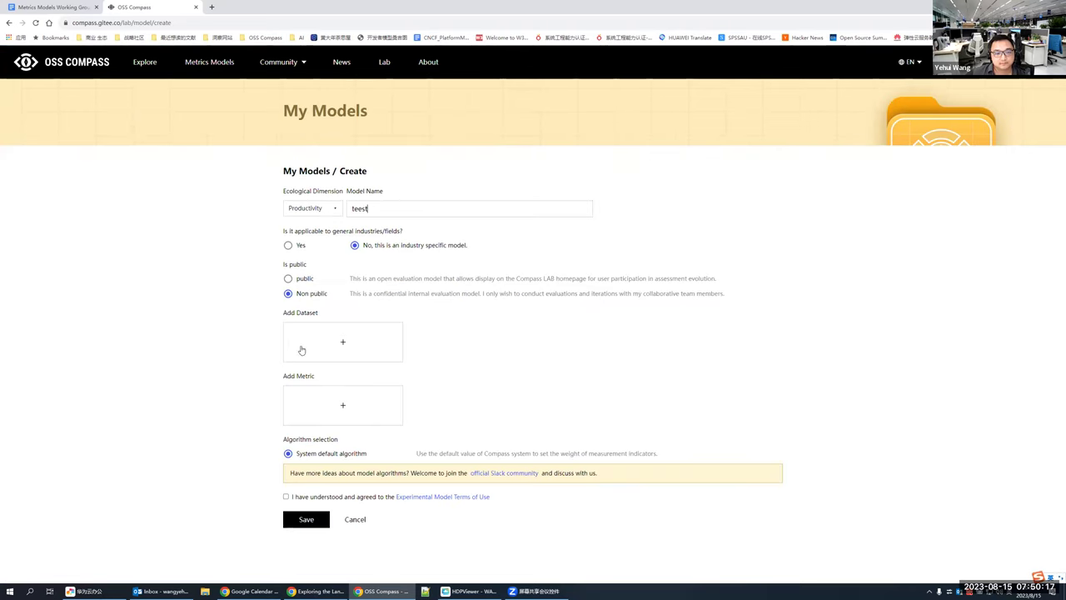
Step: Add povray and the other 3D modelling projects as the model's dataset
left_click(341, 342)
left_click(502, 326)
left_click(647, 353)
left_click(653, 407)
left_click(691, 442)
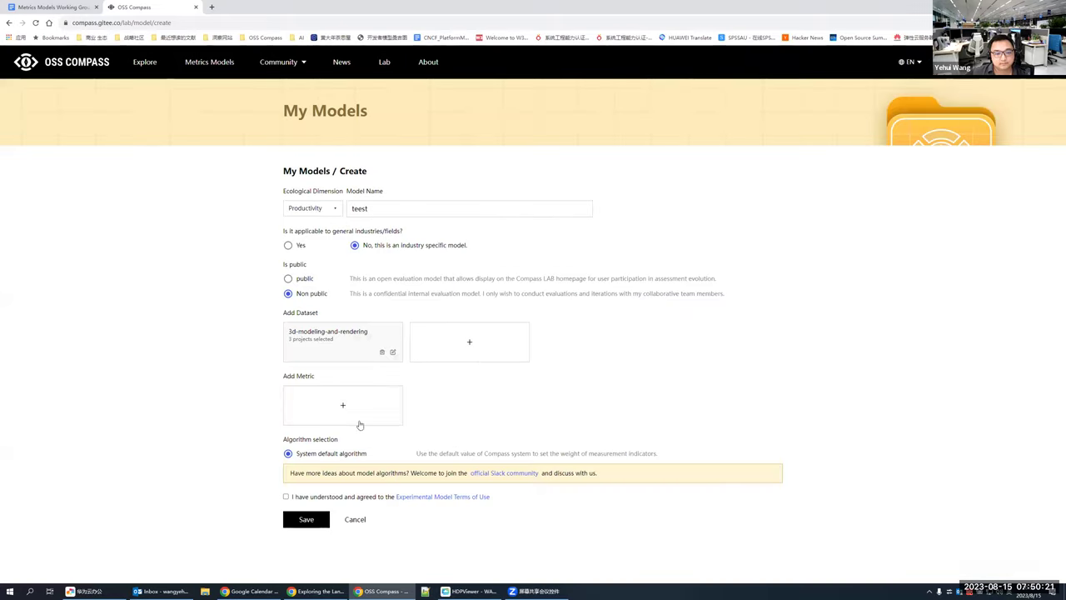
Step: Add the Close PR Count and PR Time to First Response metrics
left_click(361, 417)
left_click(620, 405)
left_click(631, 373)
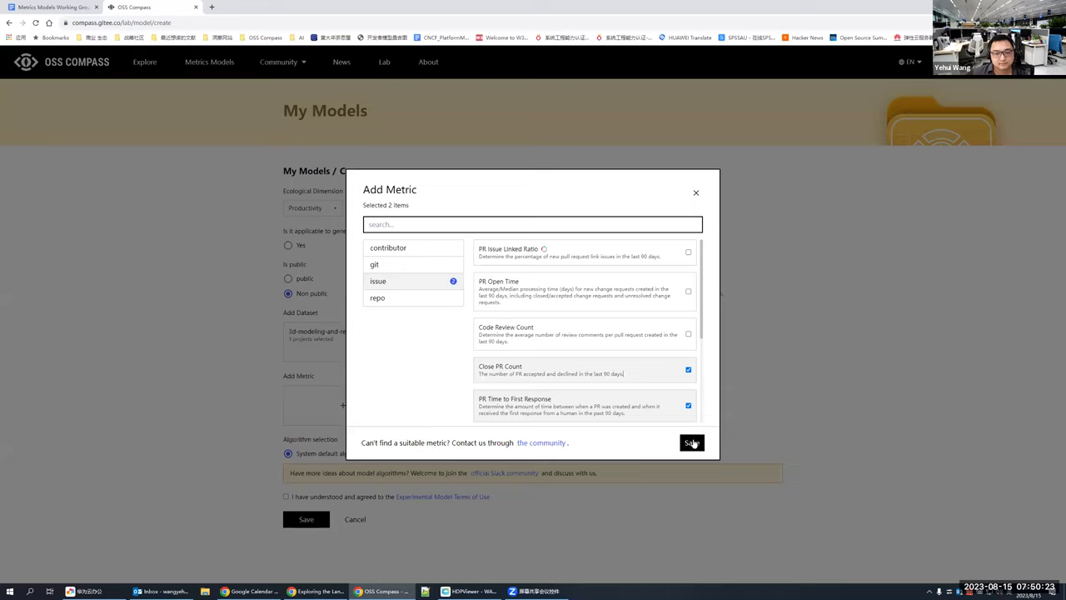
left_click(691, 442)
scroll(336, 506, "down", 1)
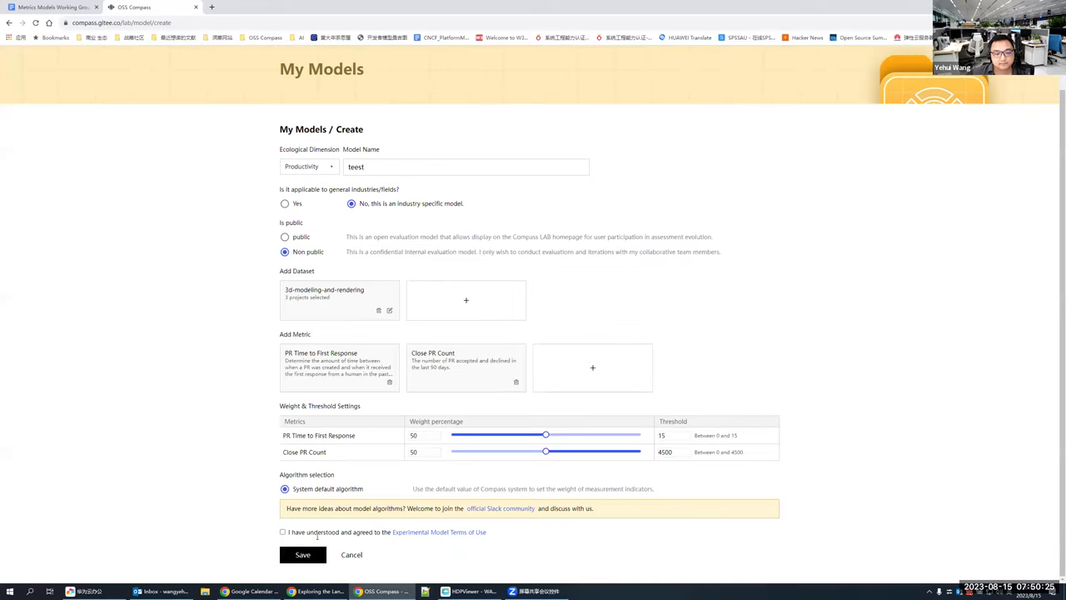
Step: Agree to the terms of use and retry saving, which still fails
left_click(283, 533)
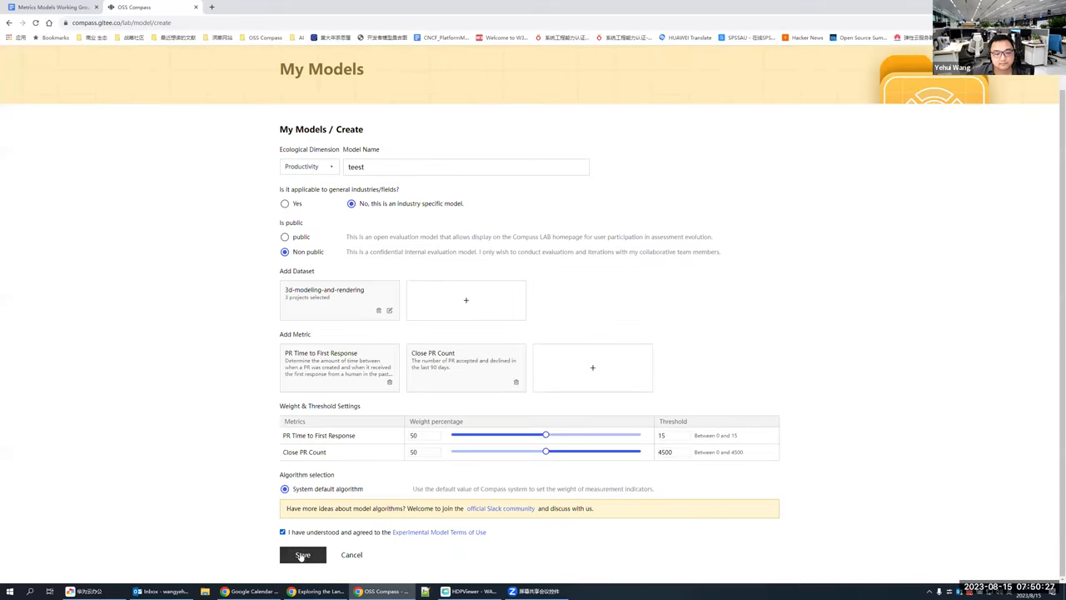
left_click(305, 555)
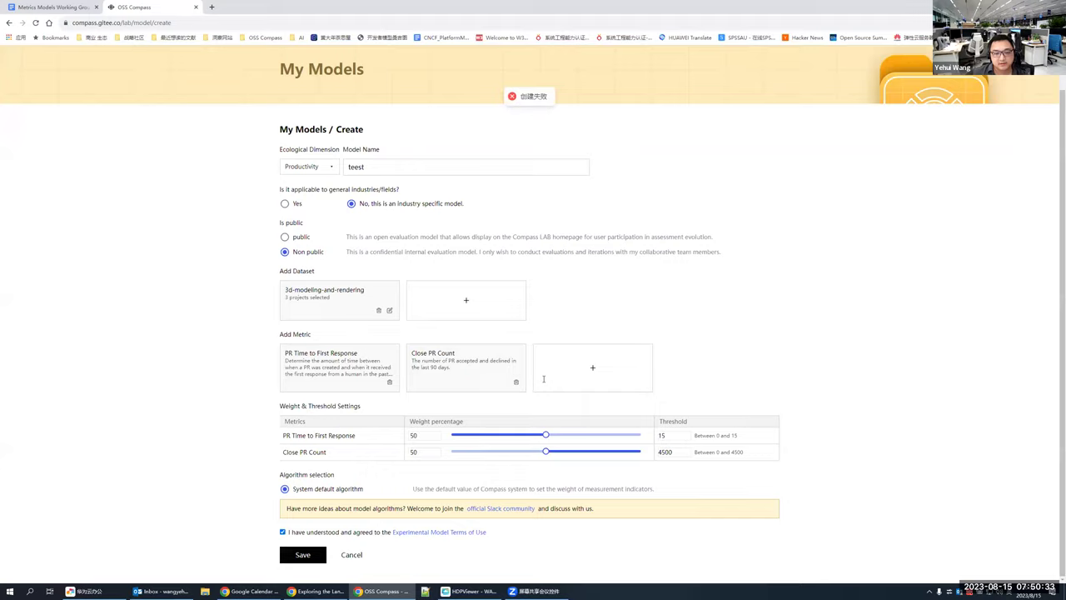
scroll(543, 399, "down", 10)
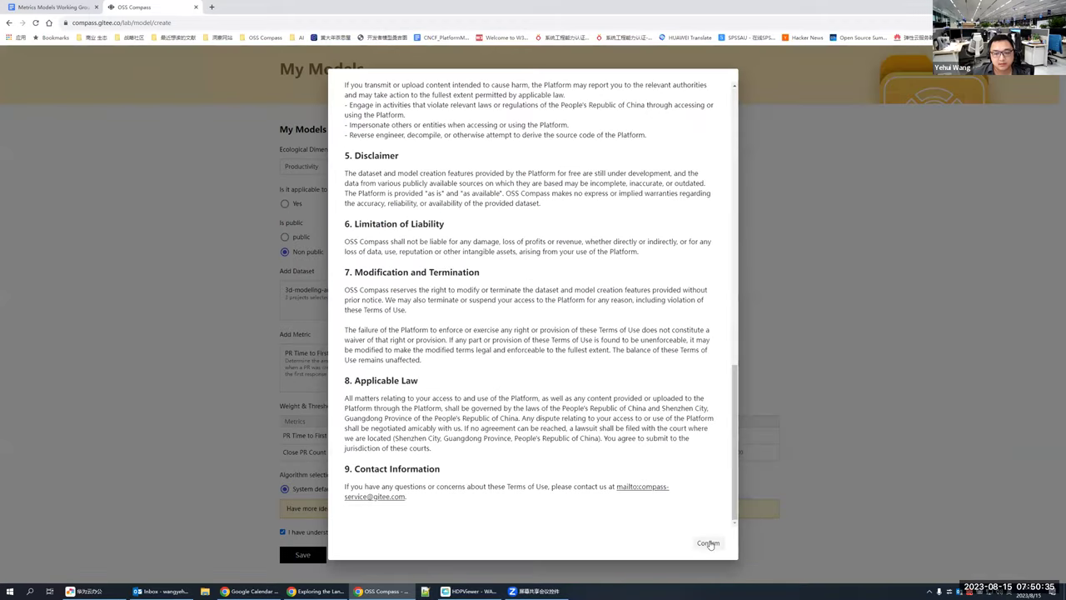
left_click(710, 542)
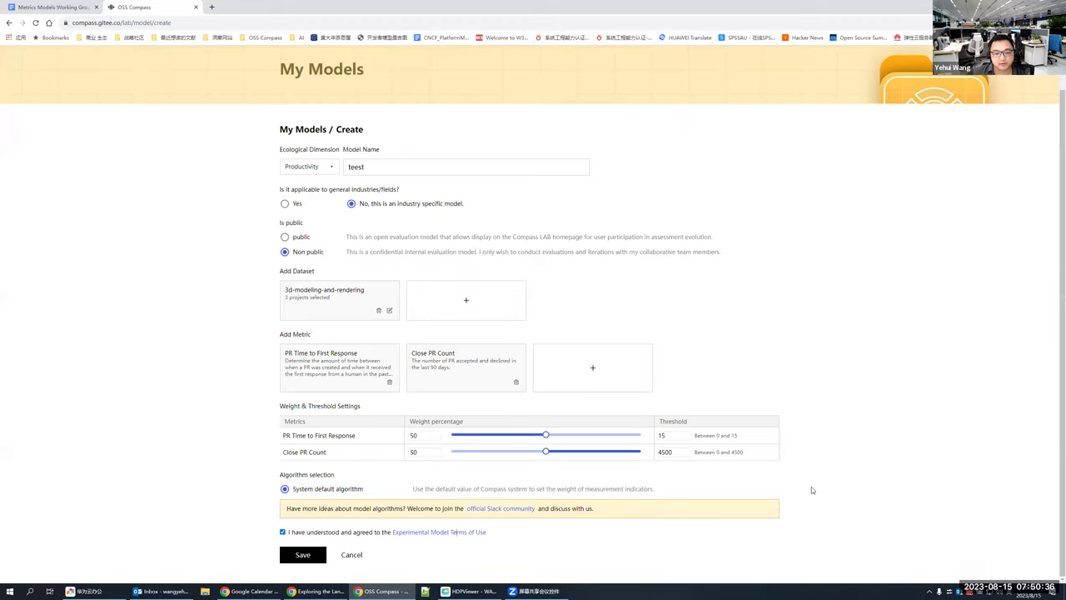
left_click(301, 556)
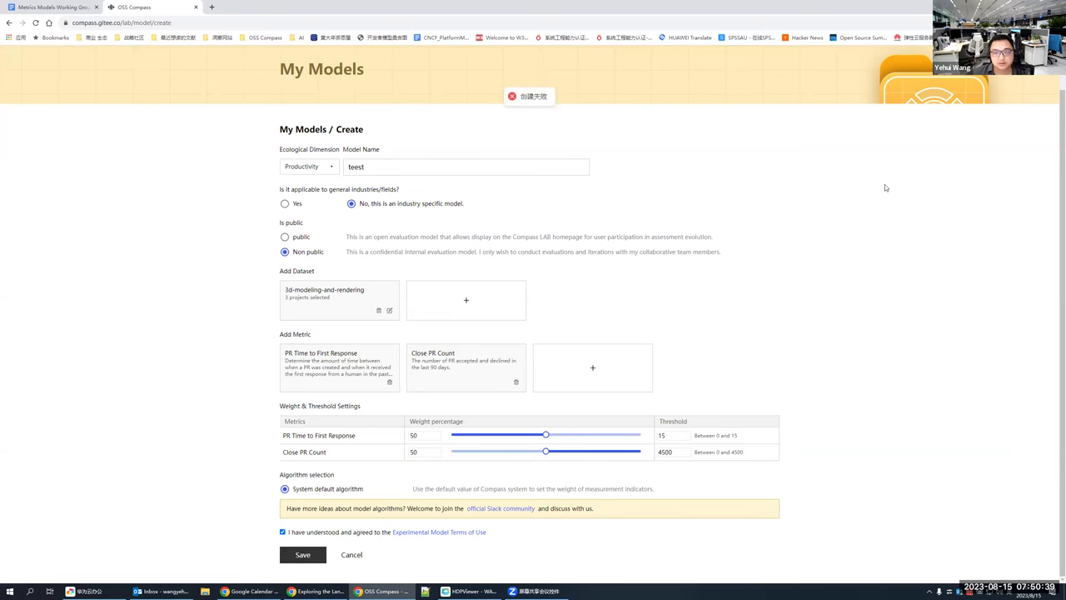
scroll(863, 239, "up", 1)
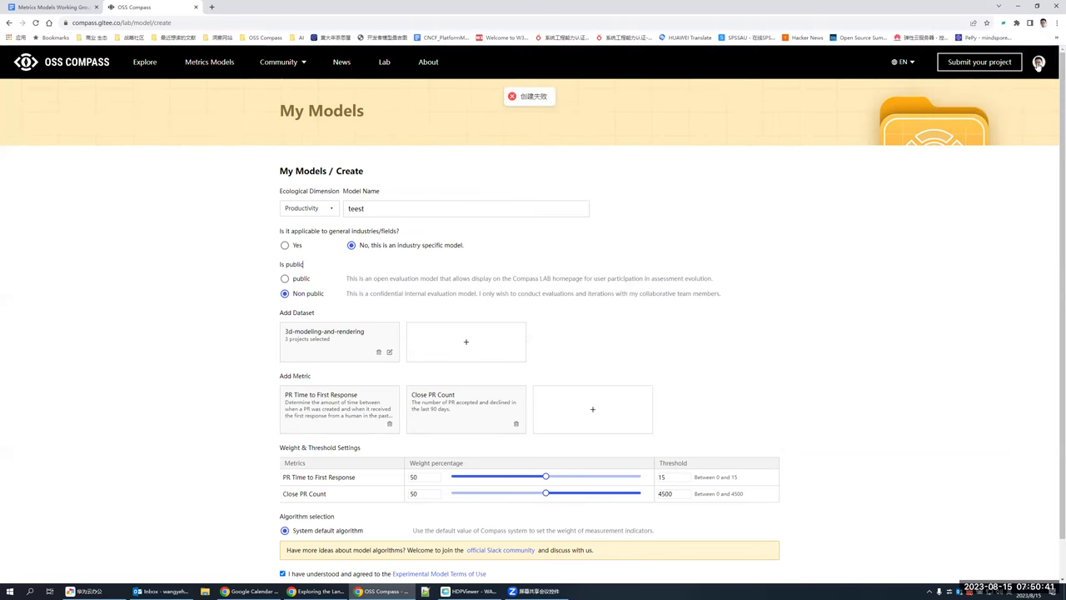
Step: Open My Models from the account menu to see Productivity1 v0.0.1
left_click(1039, 61)
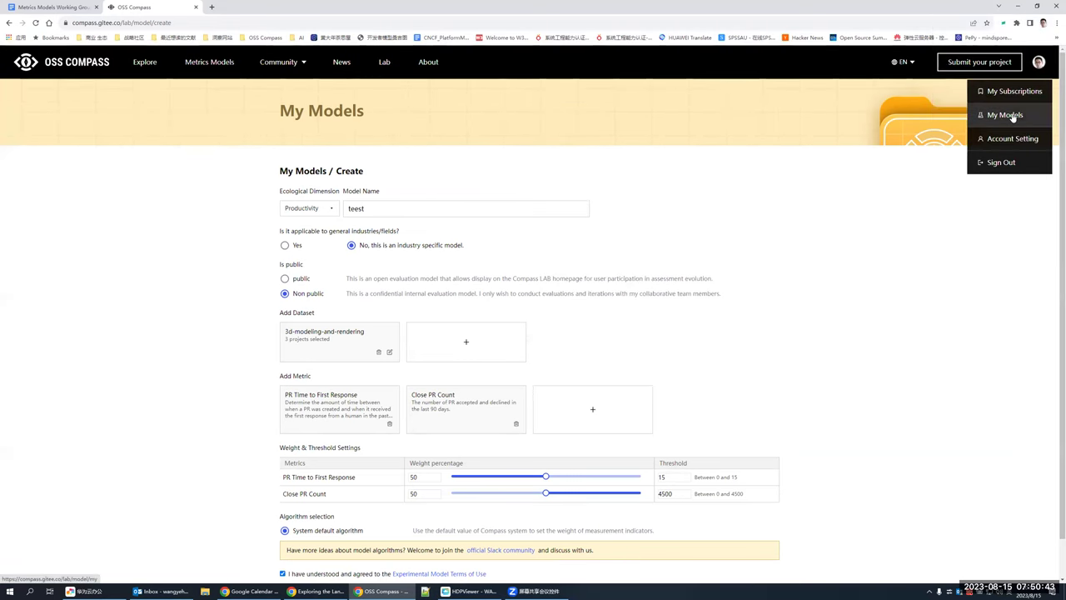
left_click(1006, 115)
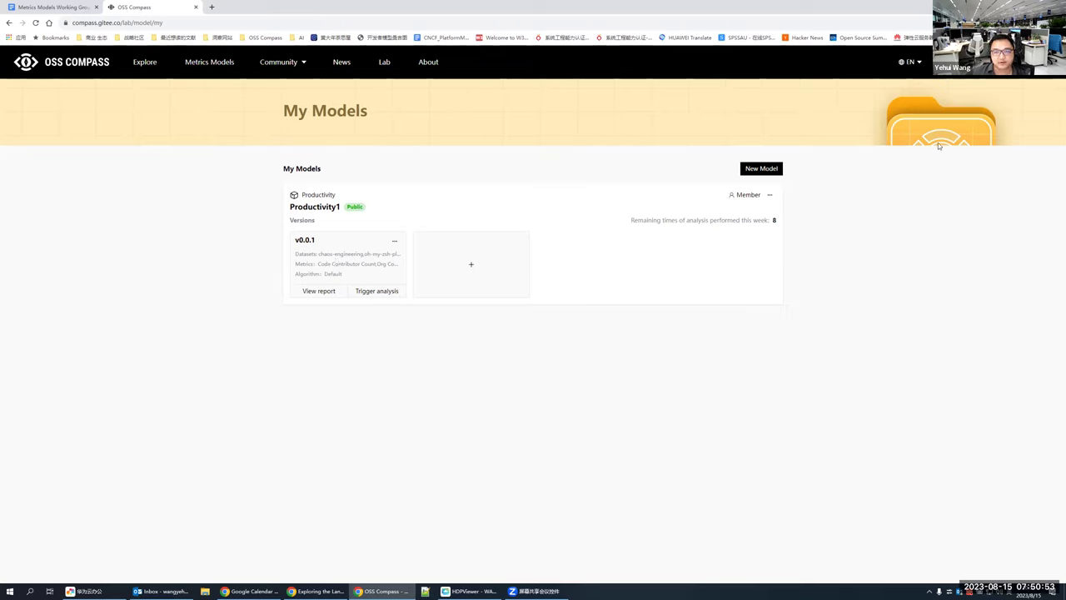
mouse_move(997, 60)
Step: Open the Productivity1 v0.0.1 report and view the kube-aliases analysis
left_click(317, 292)
left_click(317, 288)
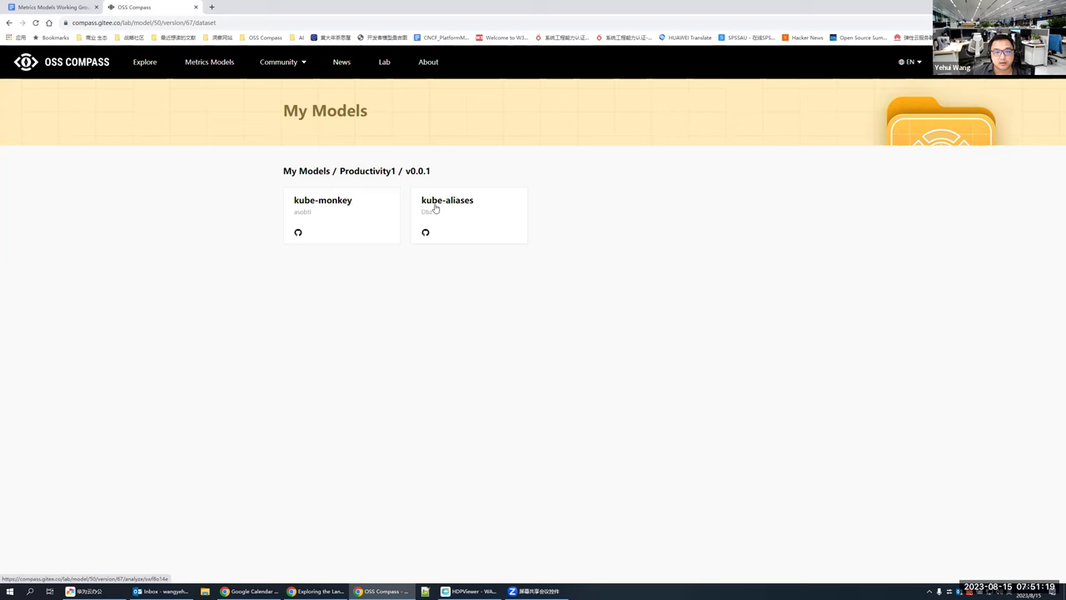
left_click(445, 204)
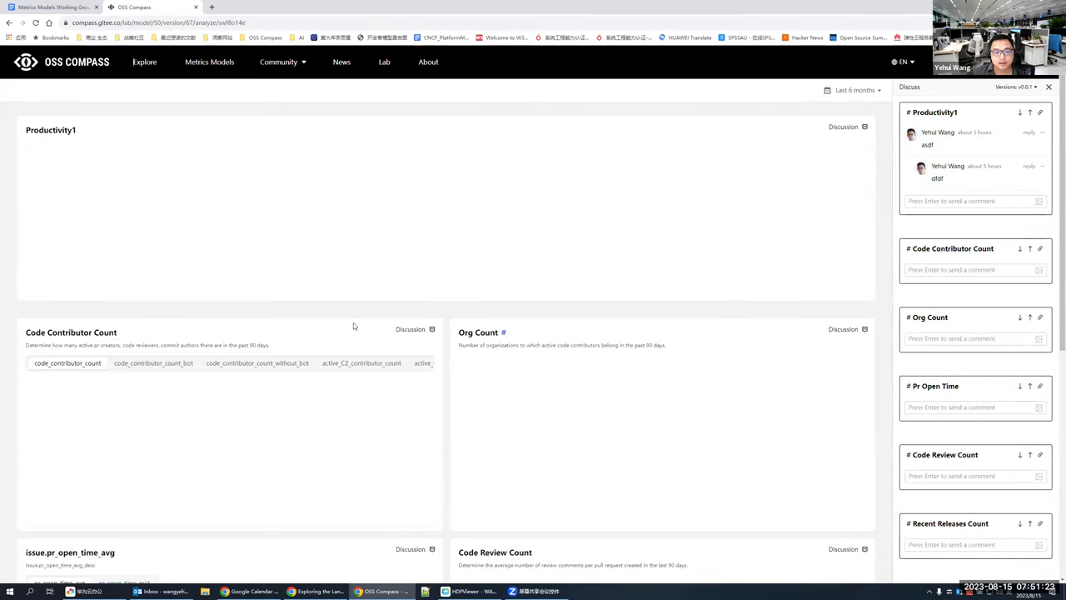
scroll(353, 323, "down", 2)
scroll(540, 322, "up", 2)
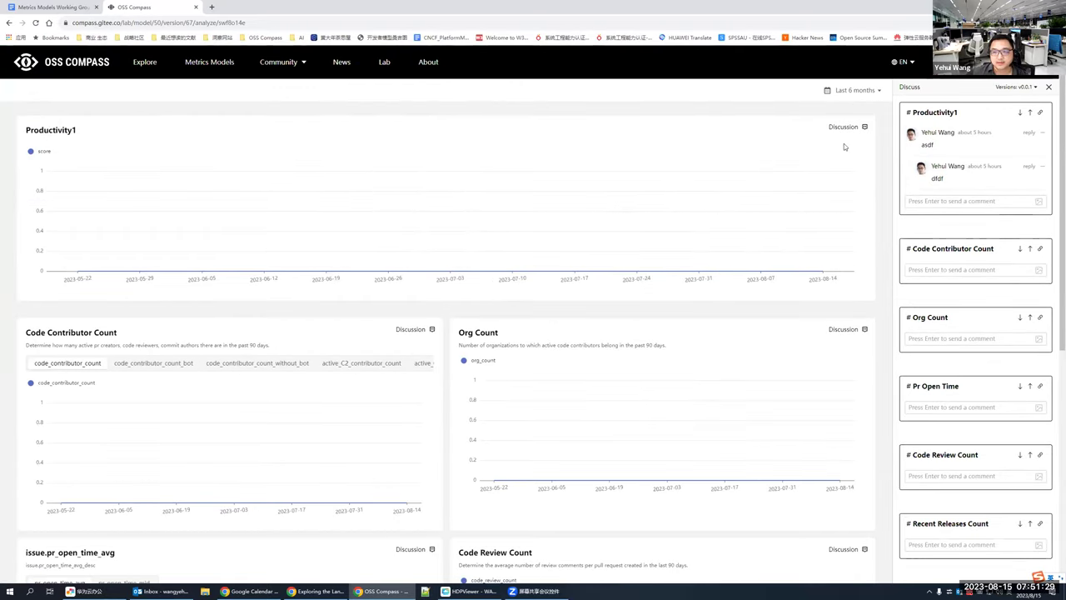
scroll(488, 328, "down", 2)
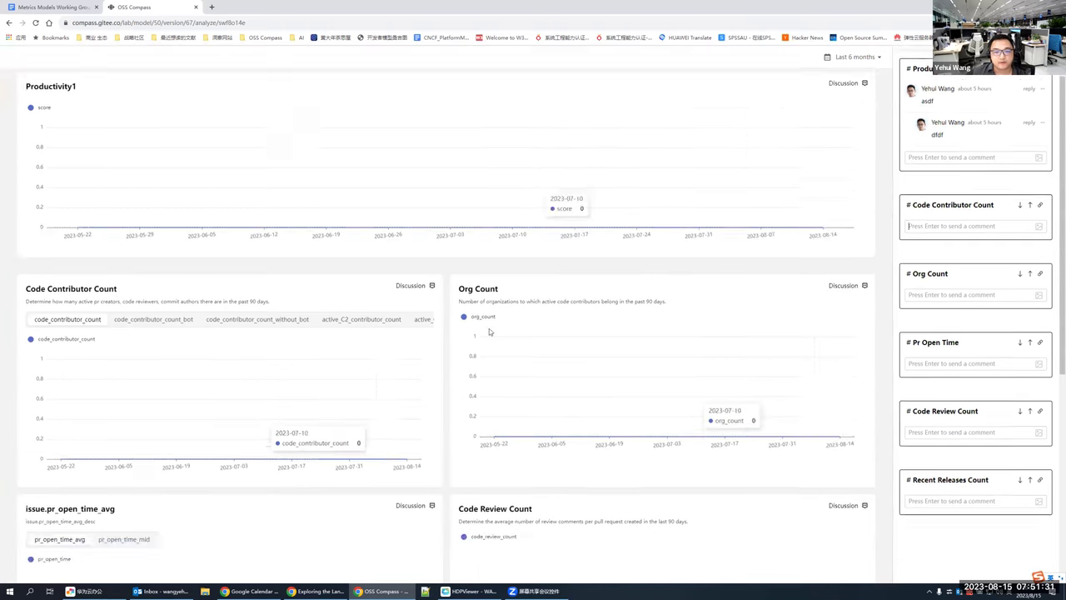
scroll(214, 273, "up", 2)
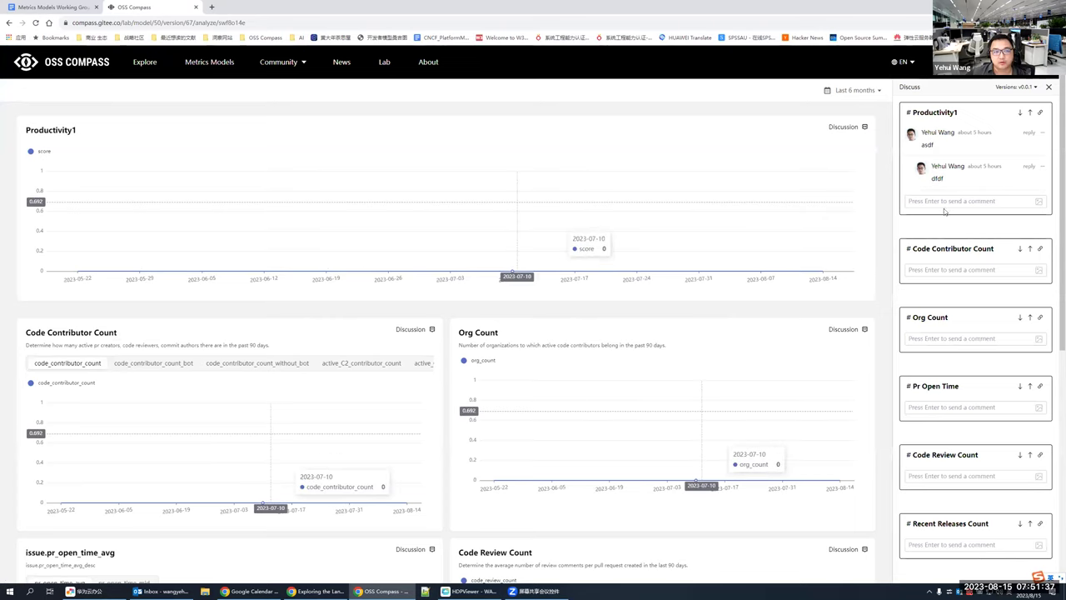
Step: Post the comment 'dfff' in the discussion and return to My Models
type("dfff")
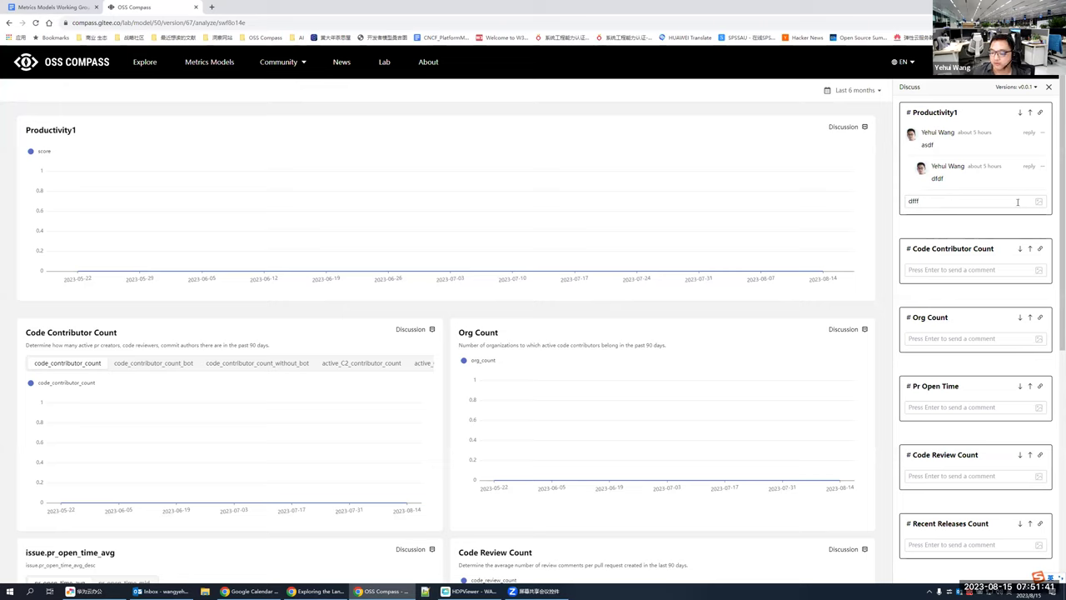
key("Return")
left_click(942, 304)
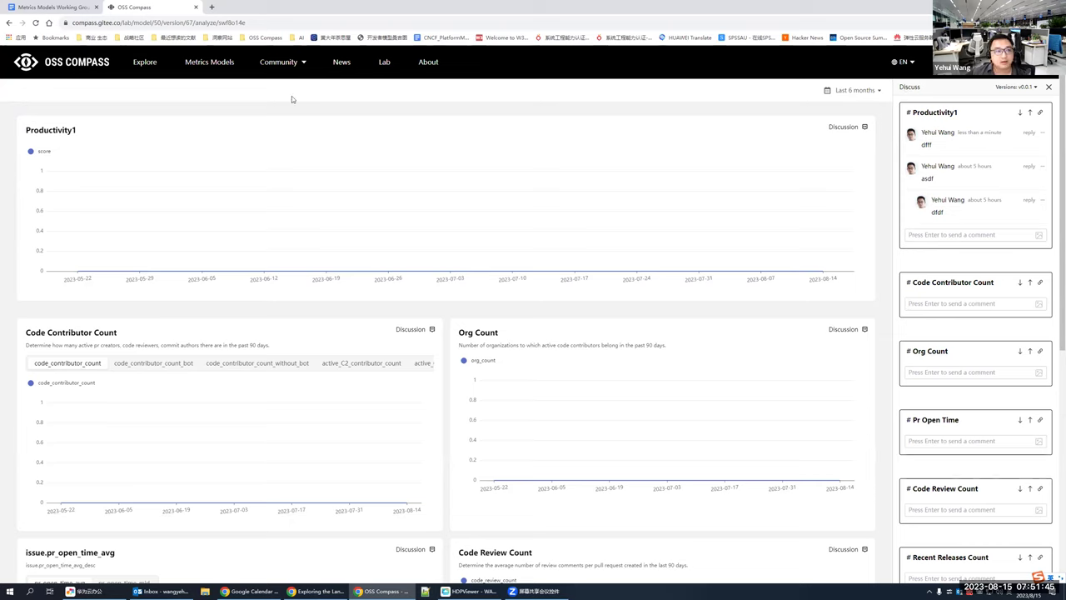
left_click(1004, 61)
left_click(1002, 117)
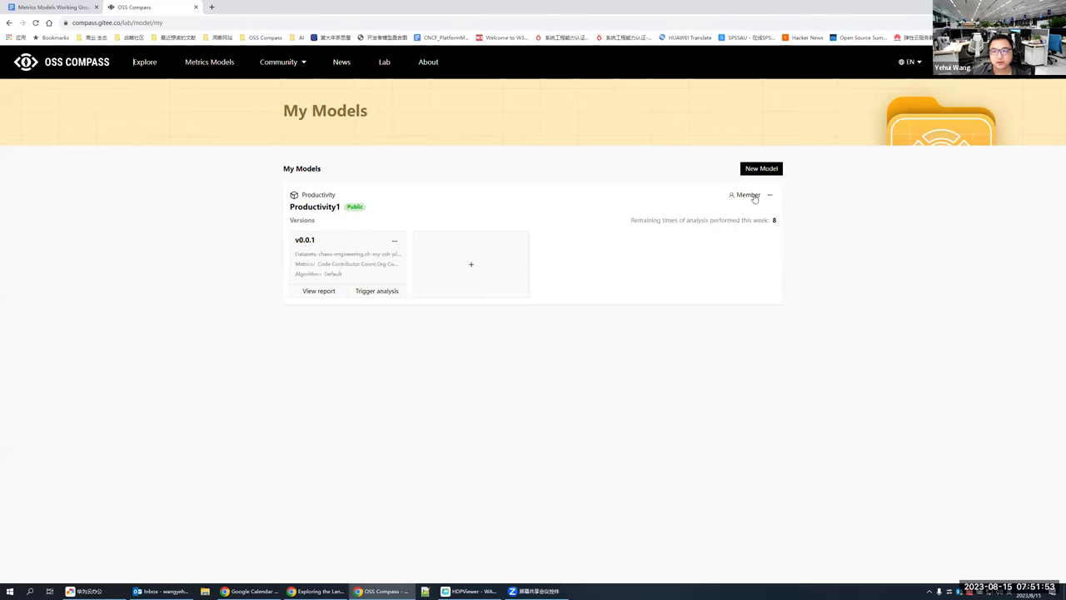
Step: Open the Productivity1 member page and enter the invitee's e-mail address
left_click(753, 197)
left_click(534, 204)
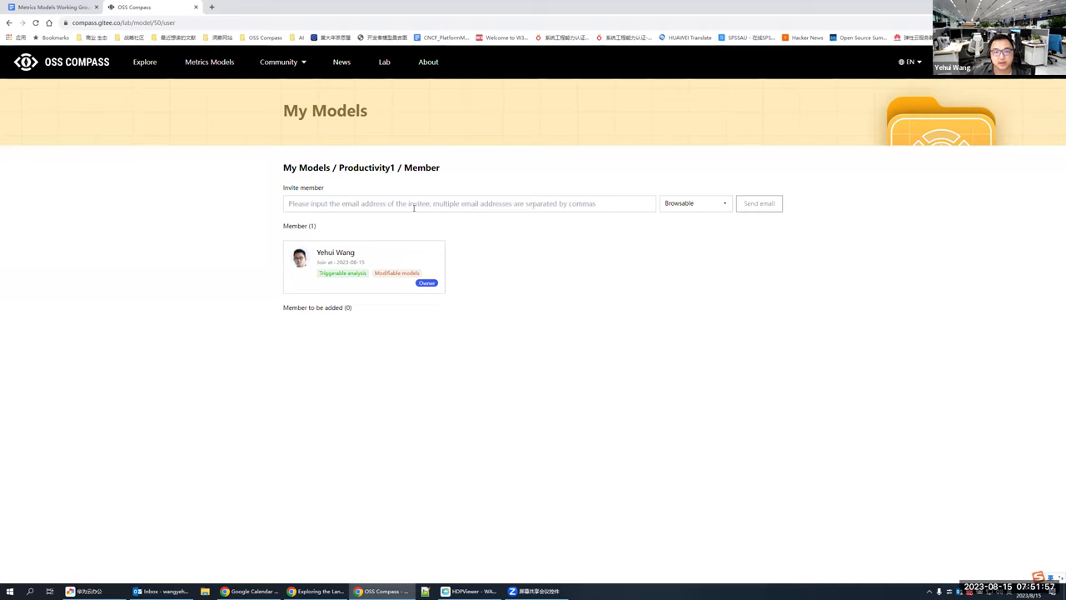
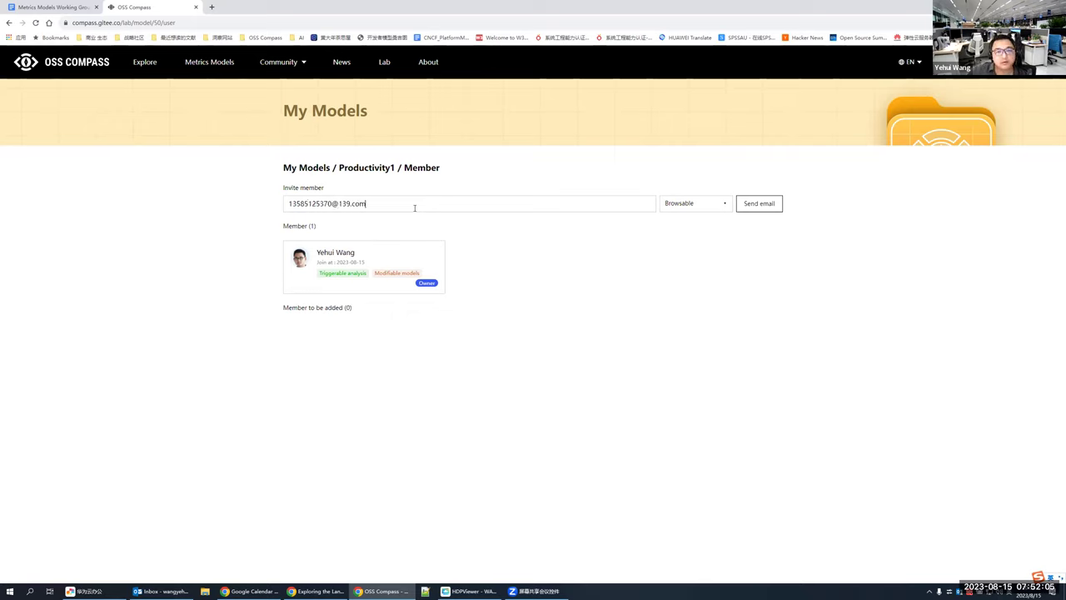
Step: Choose Triggerable analysis and Modifiable models permissions and send the invitation
left_click(711, 206)
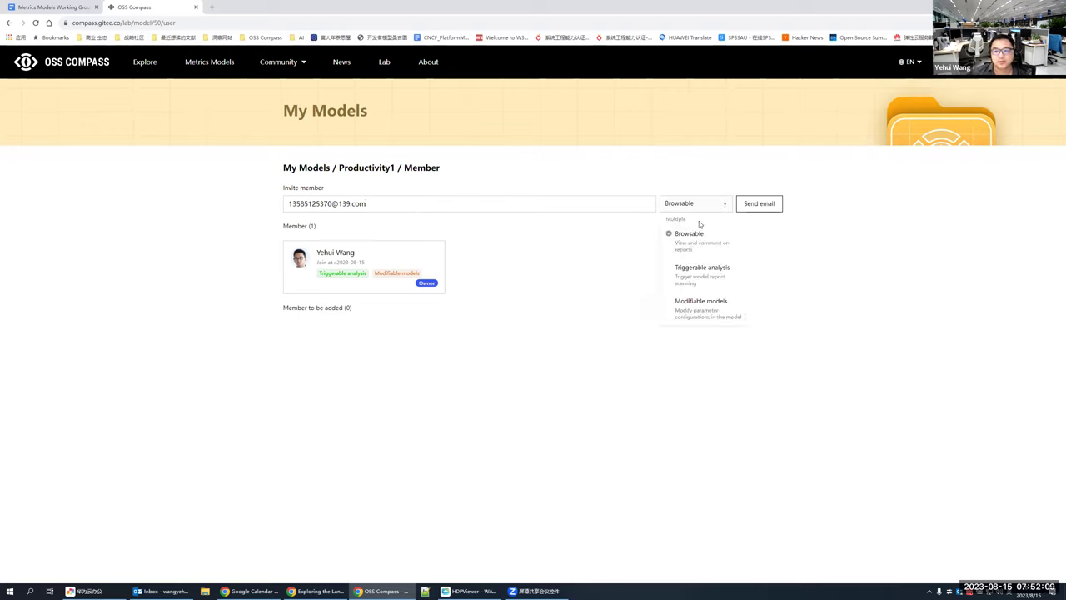
left_click(700, 278)
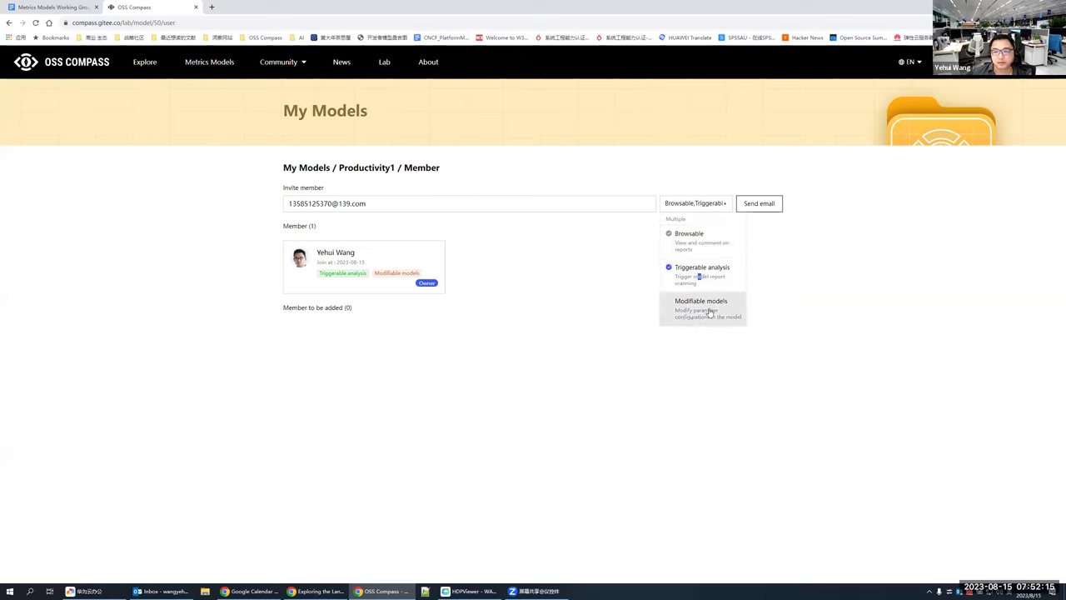
left_click(710, 310)
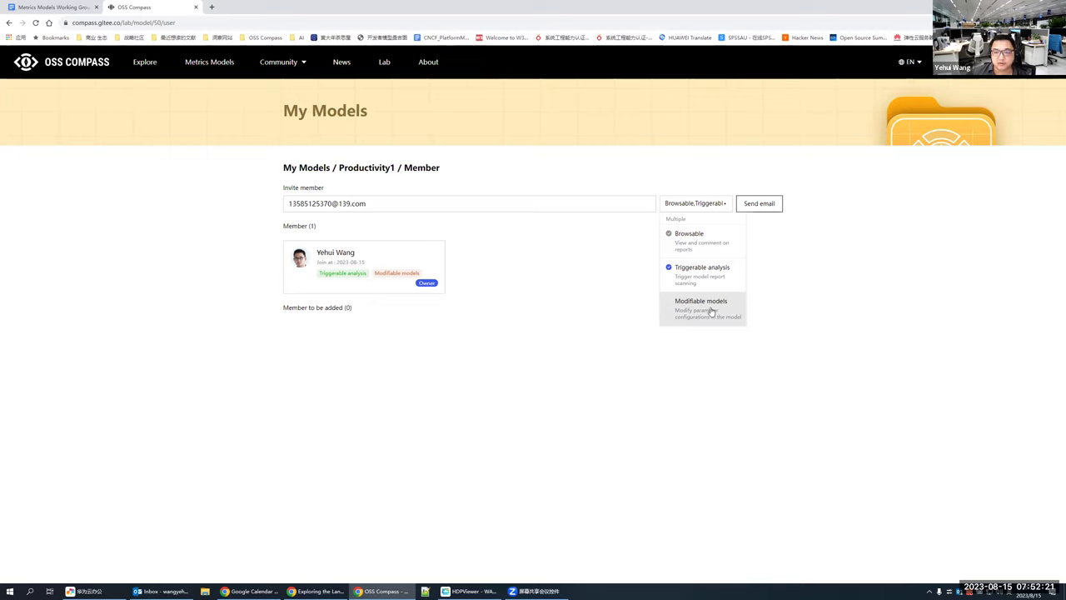
left_click(756, 208)
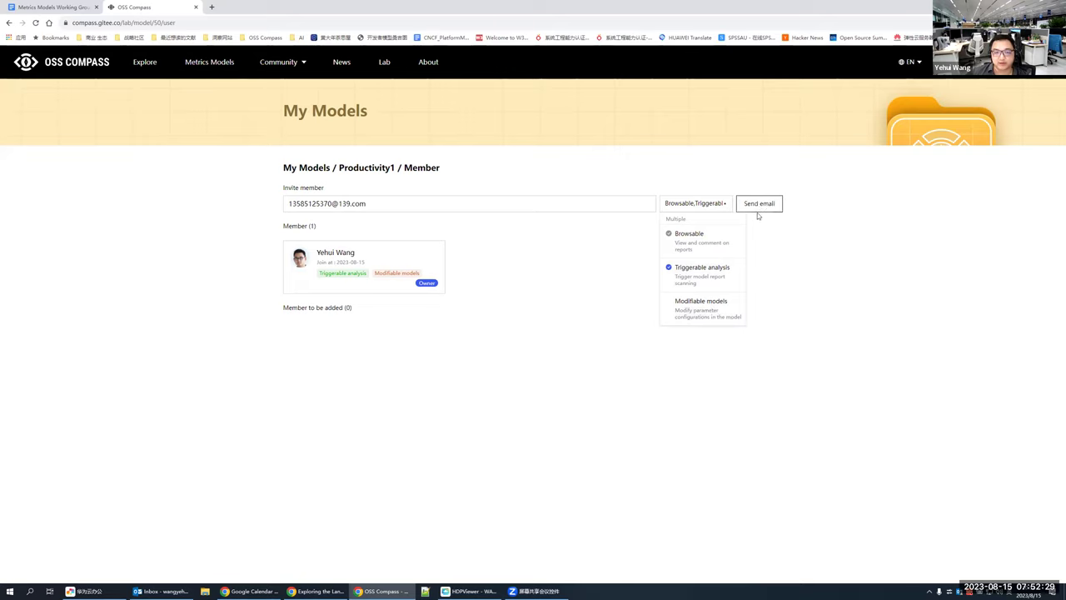
left_click(463, 266)
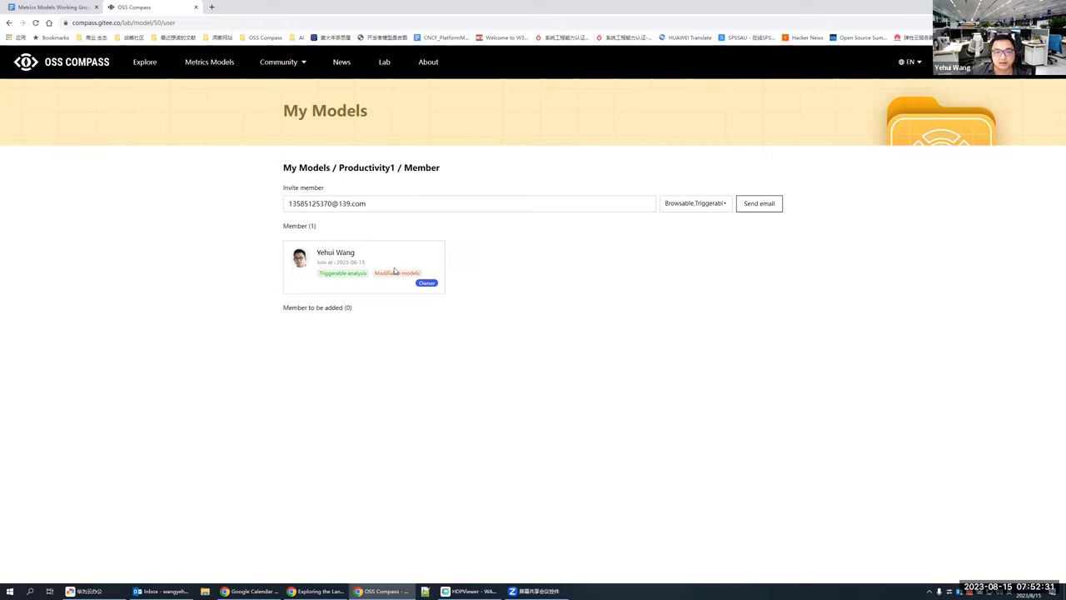
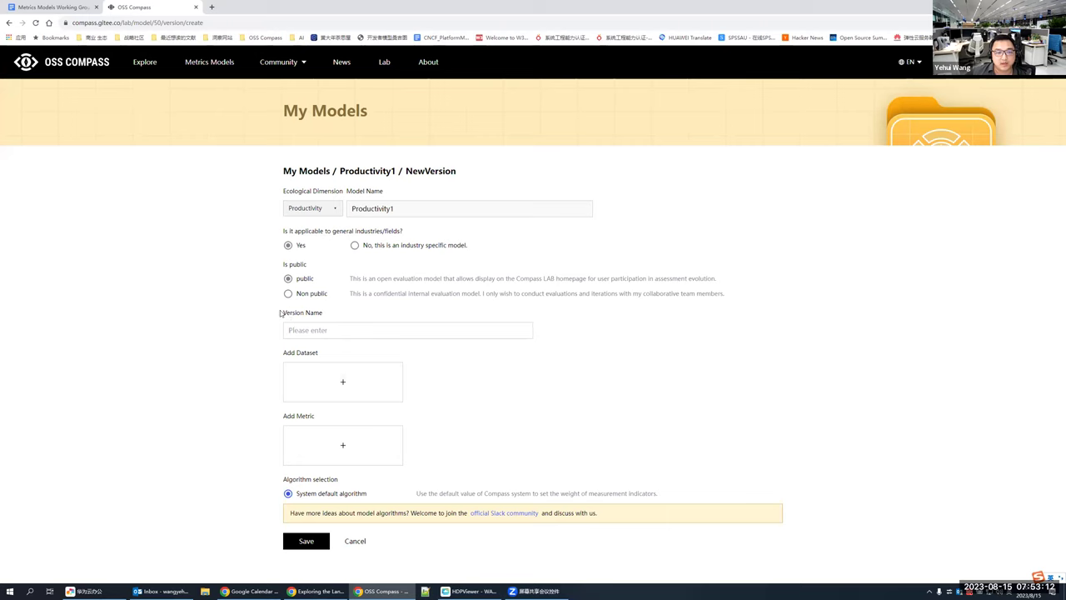
Step: Dismiss the dataset and metric pickers unchanged, then show My Models with Productivity1 v0.0.1
left_click(338, 383)
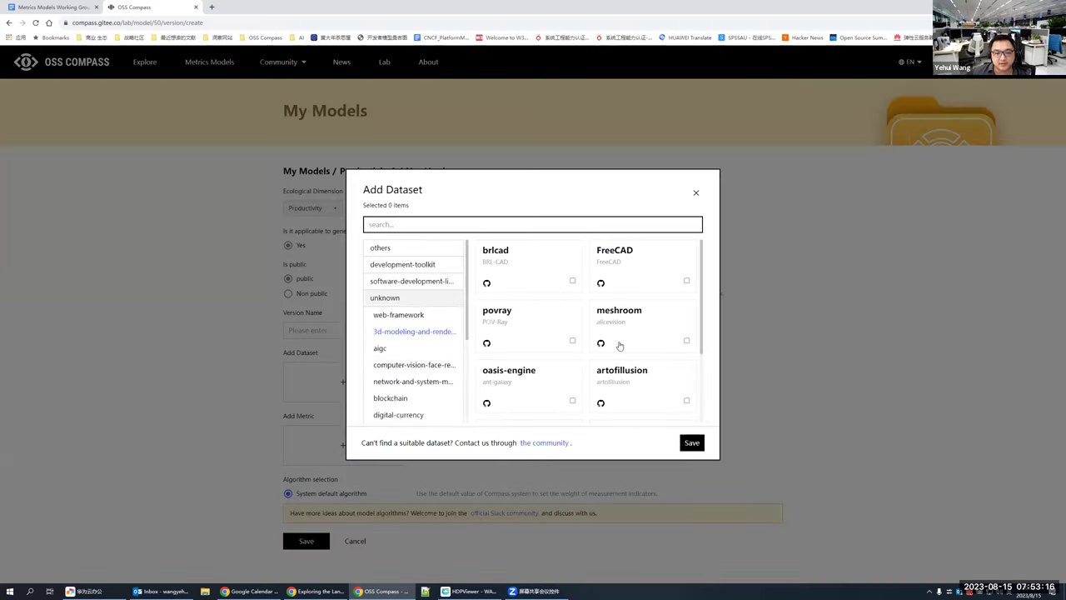
left_click(696, 193)
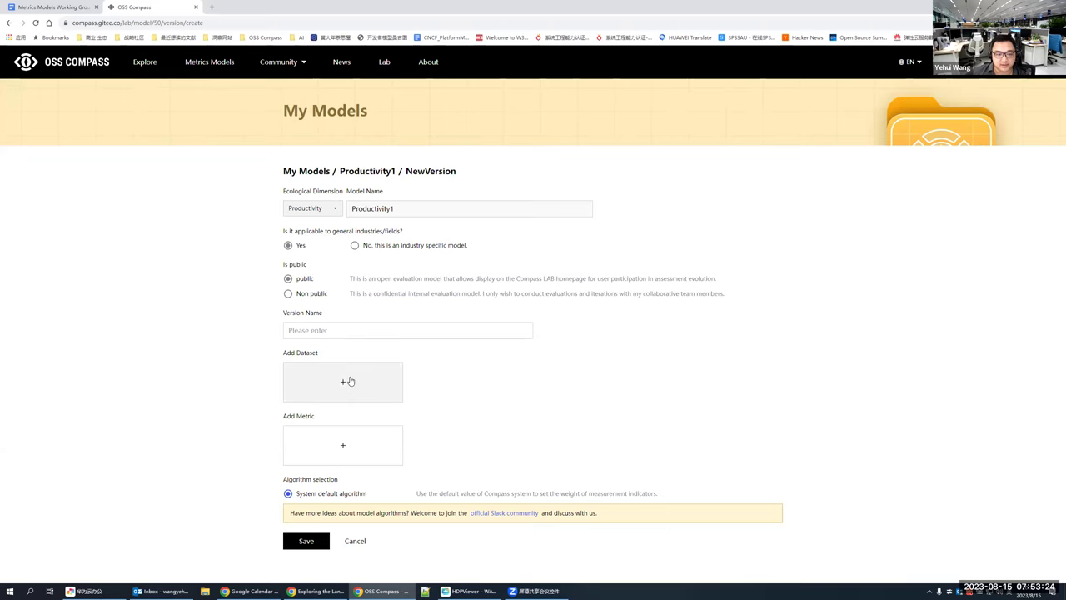
left_click(398, 440)
scroll(626, 336, "down", 5)
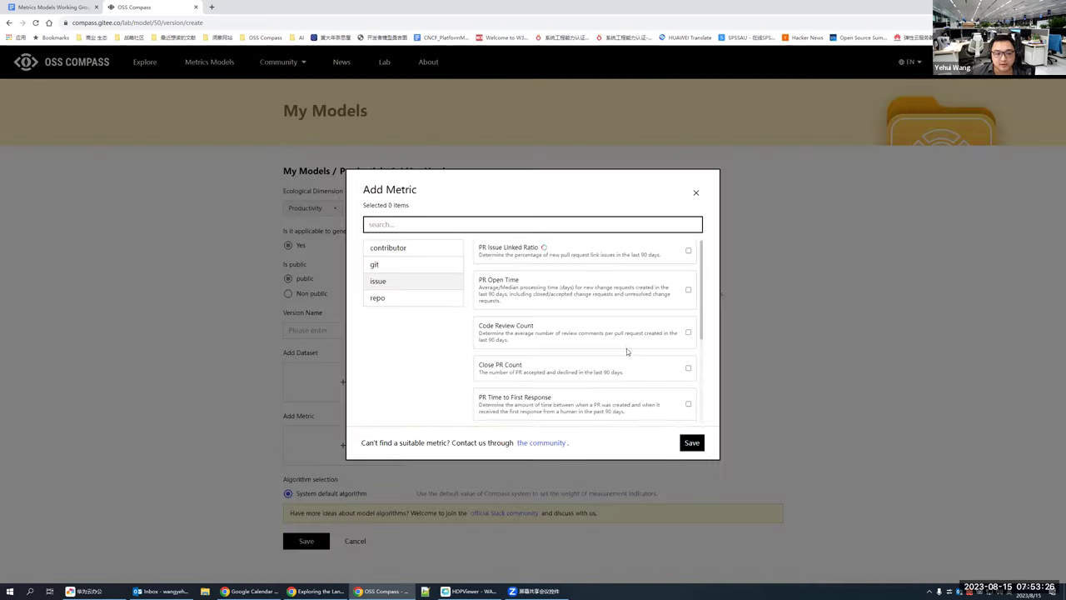
left_click(779, 337)
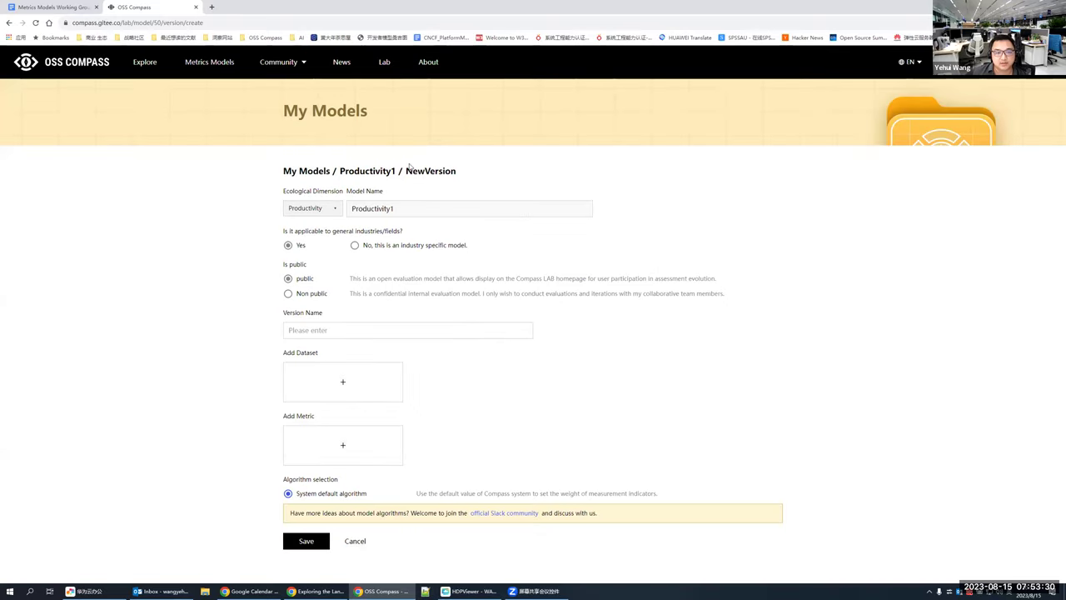
mouse_move(1004, 62)
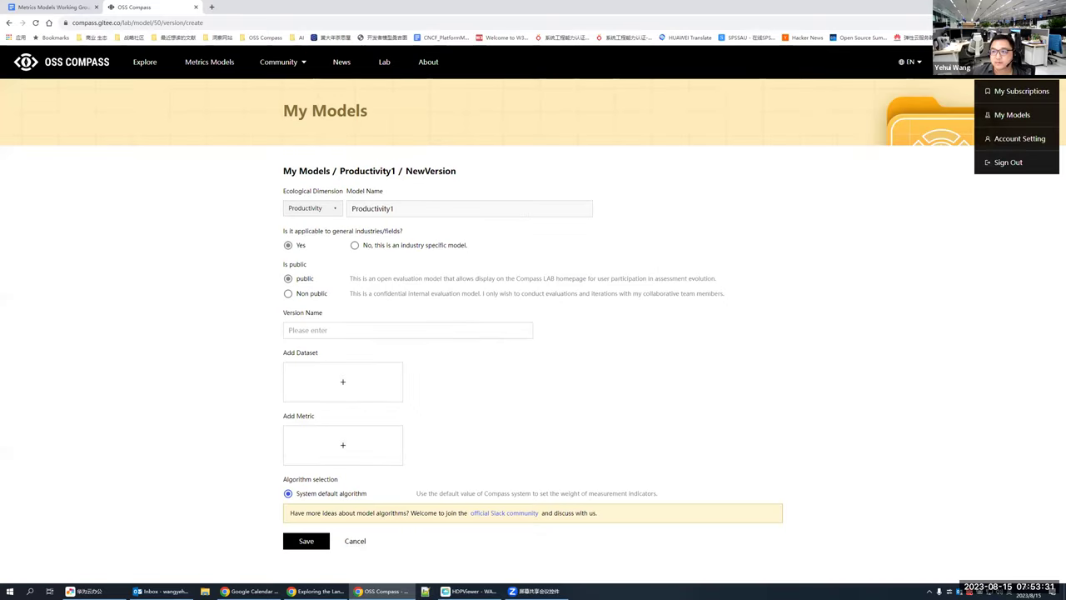
left_click(1015, 115)
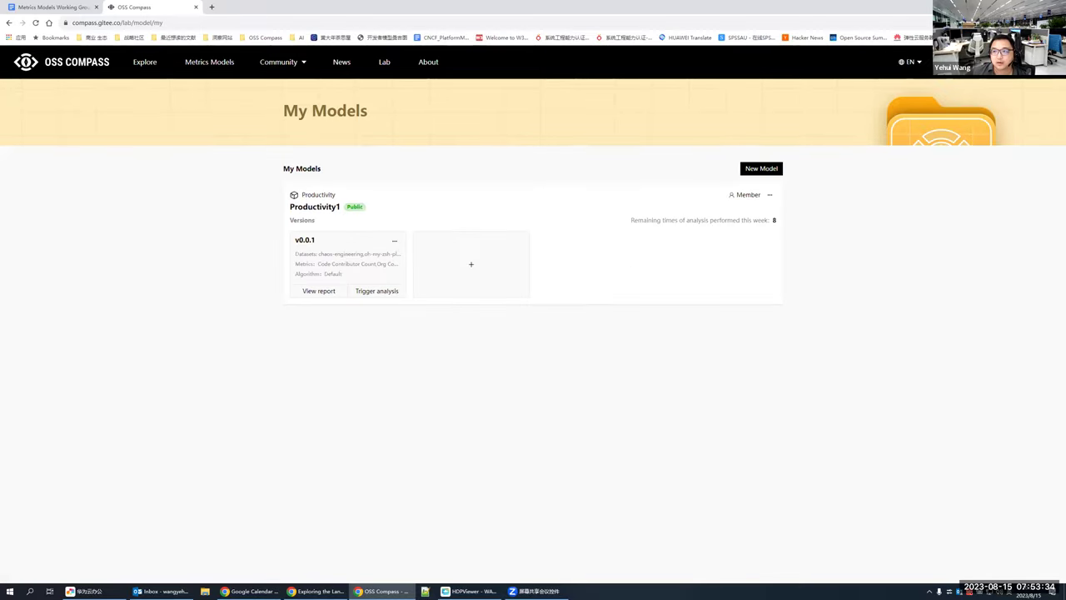
Step: Go to the Compass Lab page from the top navigation bar
left_click(384, 66)
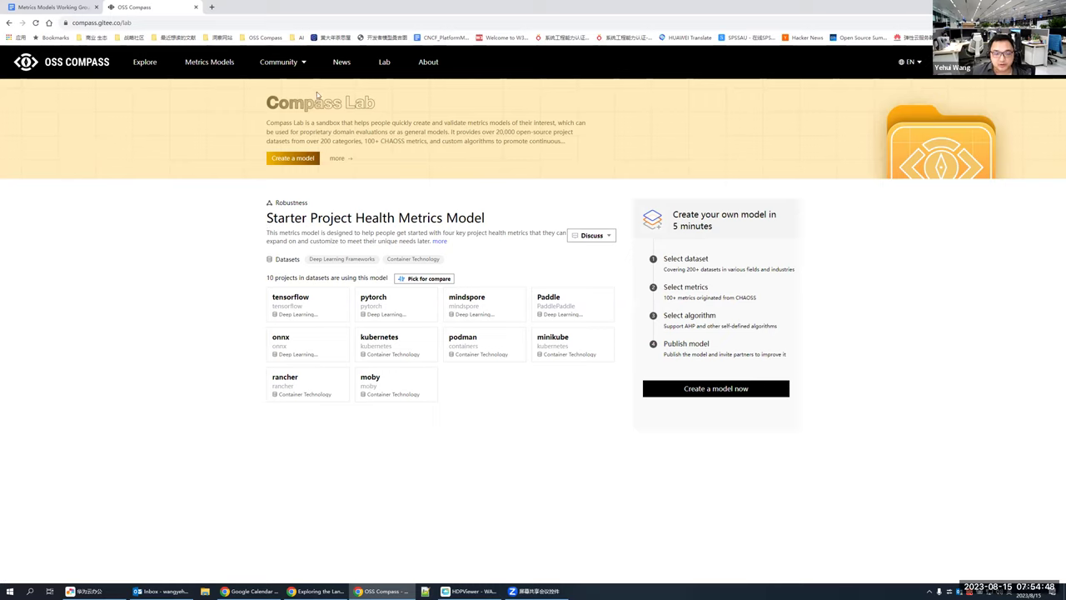
Step: Start a new model, showing the create form with Productivity dimension and non-public preset
left_click(724, 391)
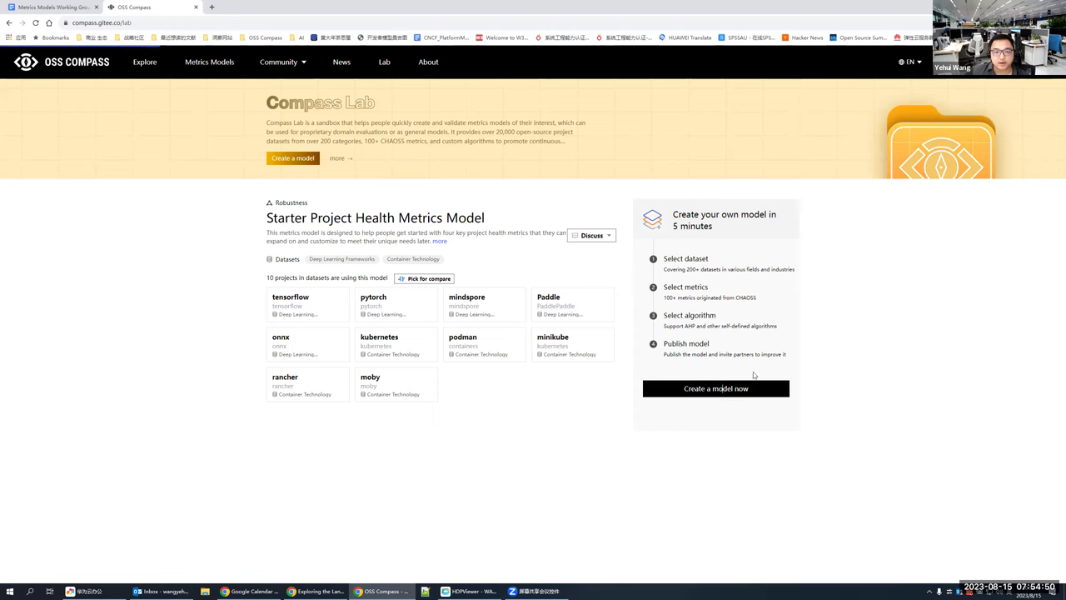
left_click_drag(283, 231, 361, 230)
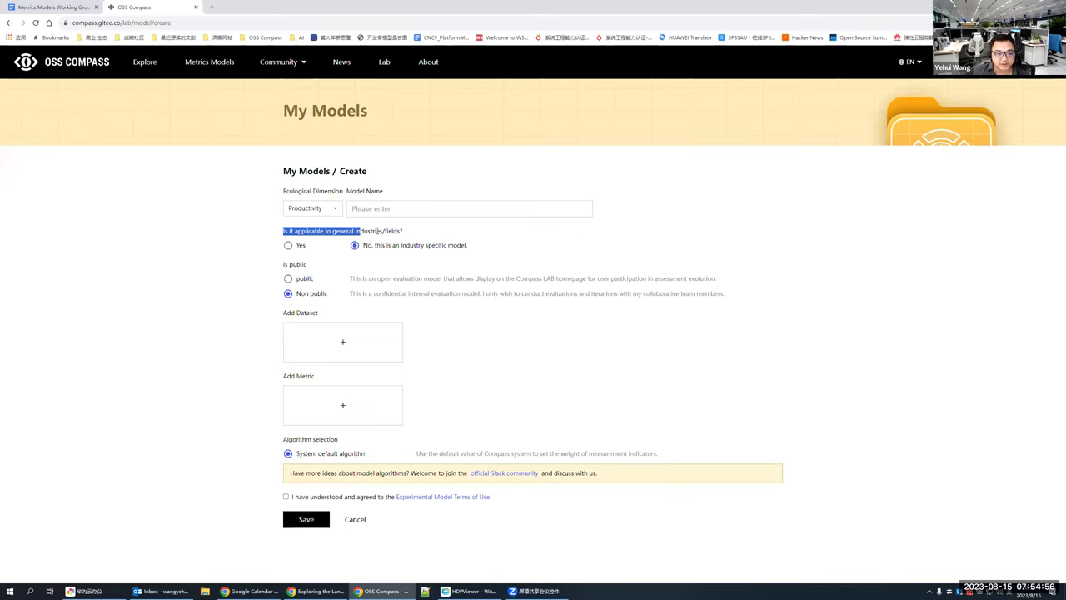
left_click(377, 231)
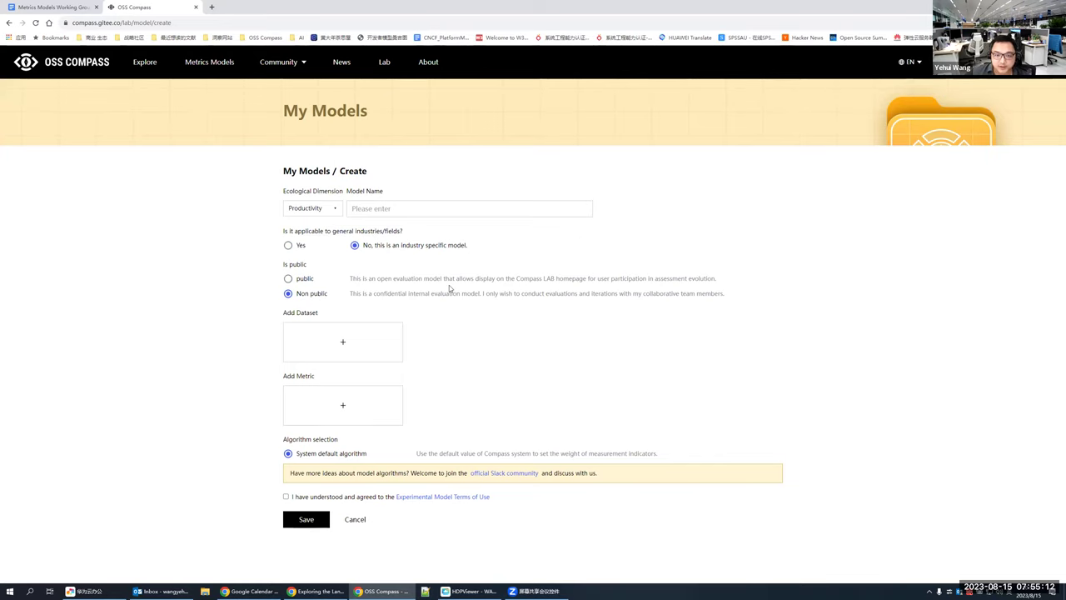
left_click(345, 345)
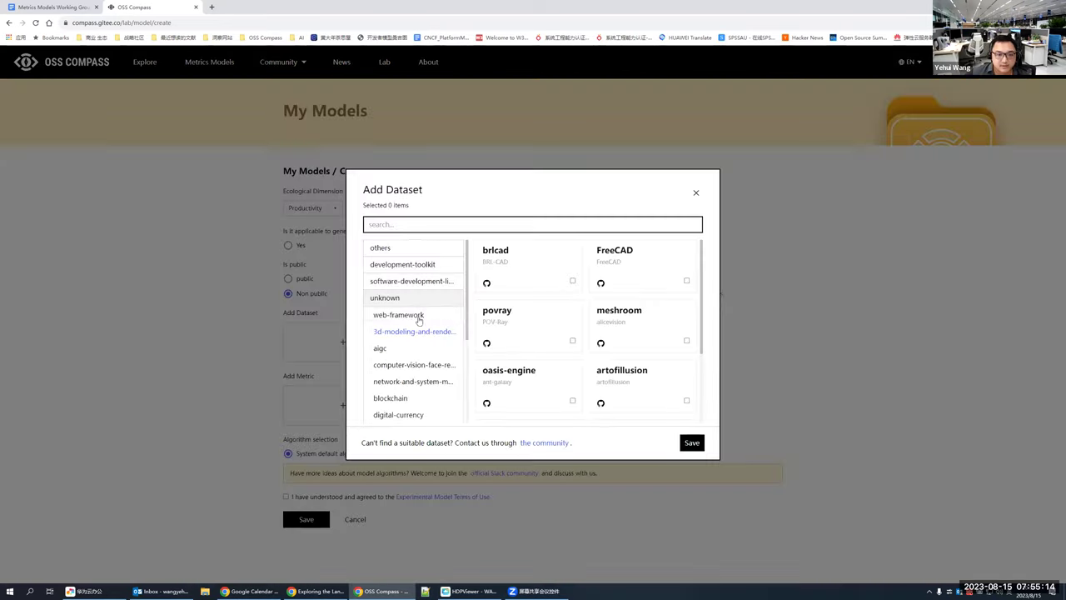
left_click(393, 348)
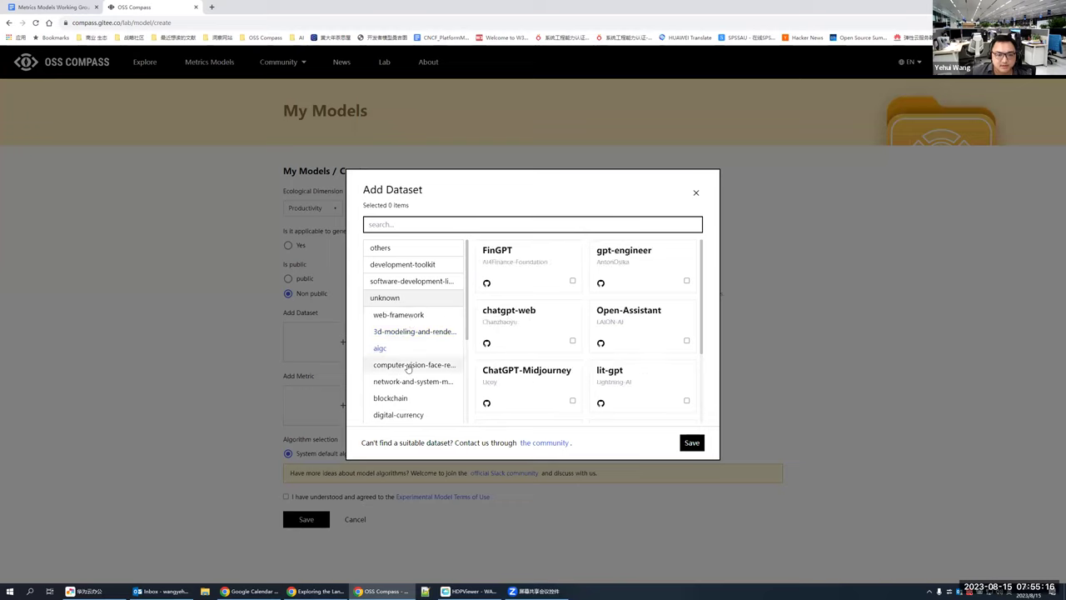
scroll(408, 367, "down", 1)
scroll(408, 367, "down", 1)
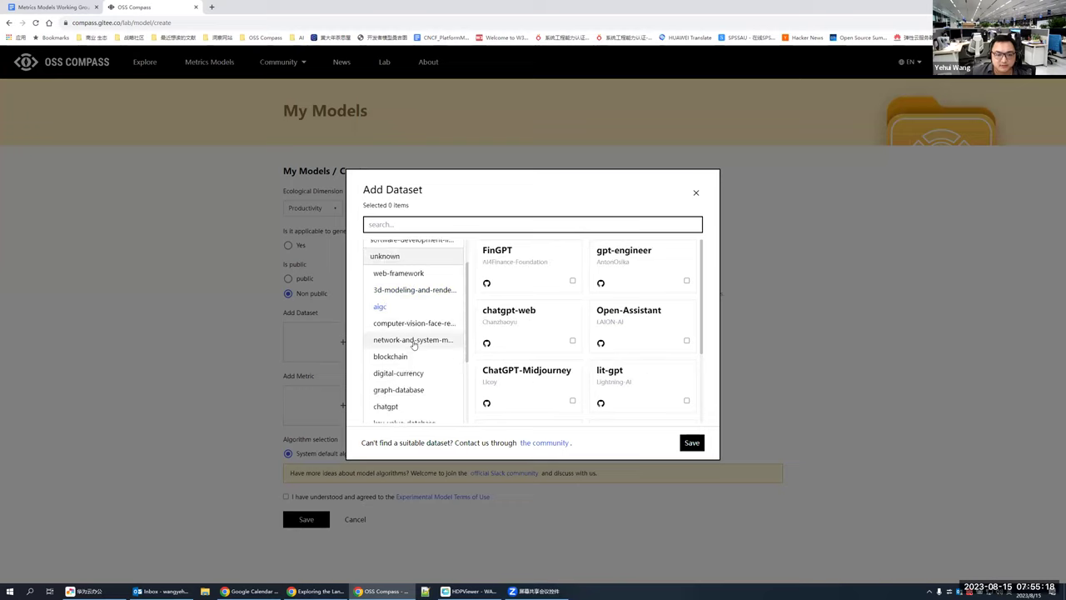
left_click(413, 339)
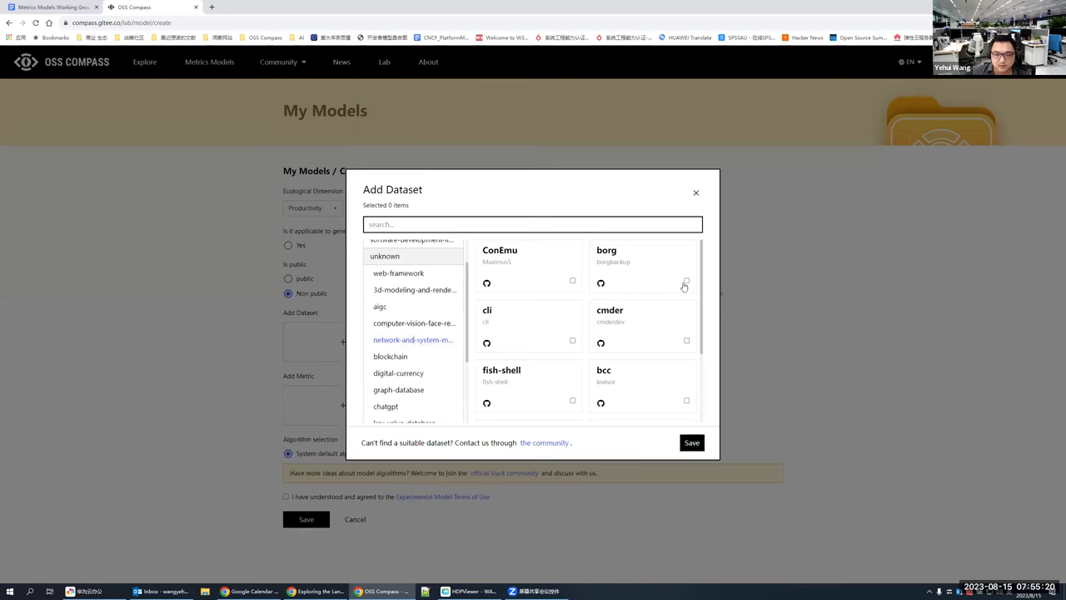
left_click(696, 193)
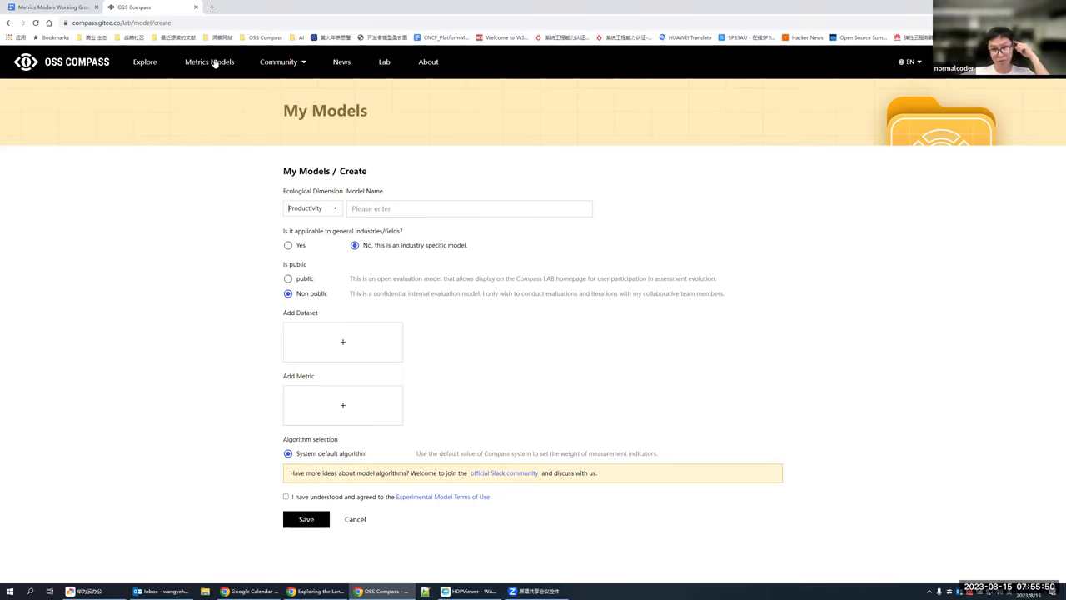
Step: Reload, return to Compass Lab and start a public model named test1
left_click(35, 23)
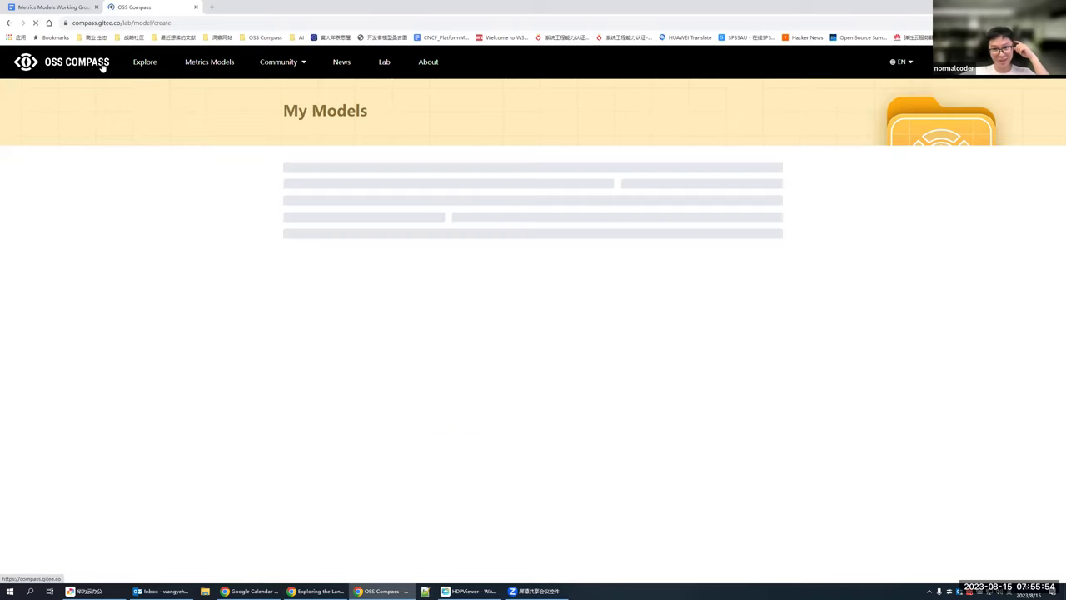
left_click(385, 68)
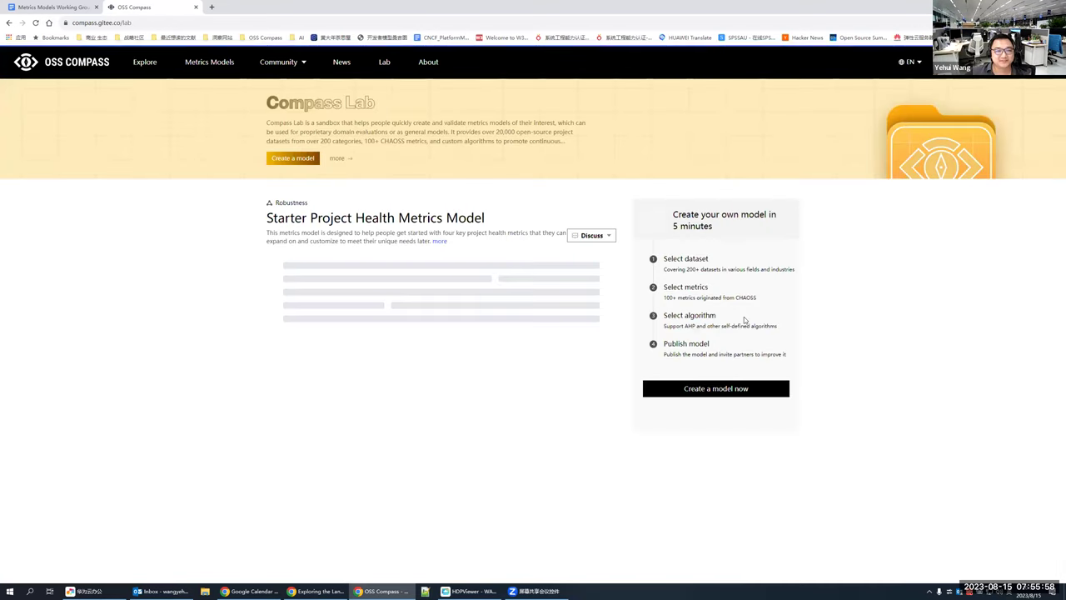
left_click(714, 390)
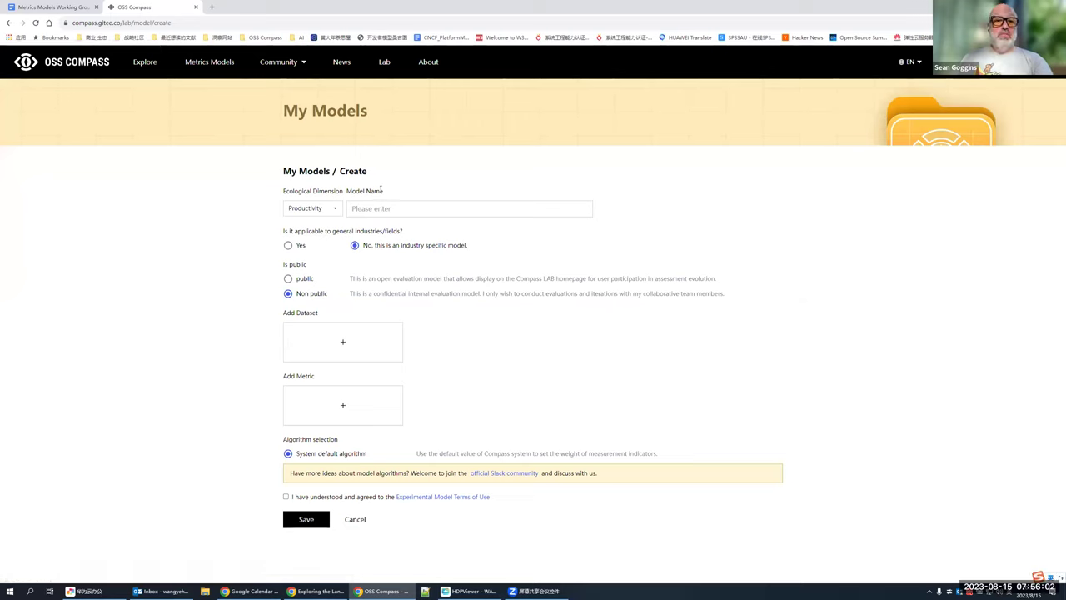
type("test1")
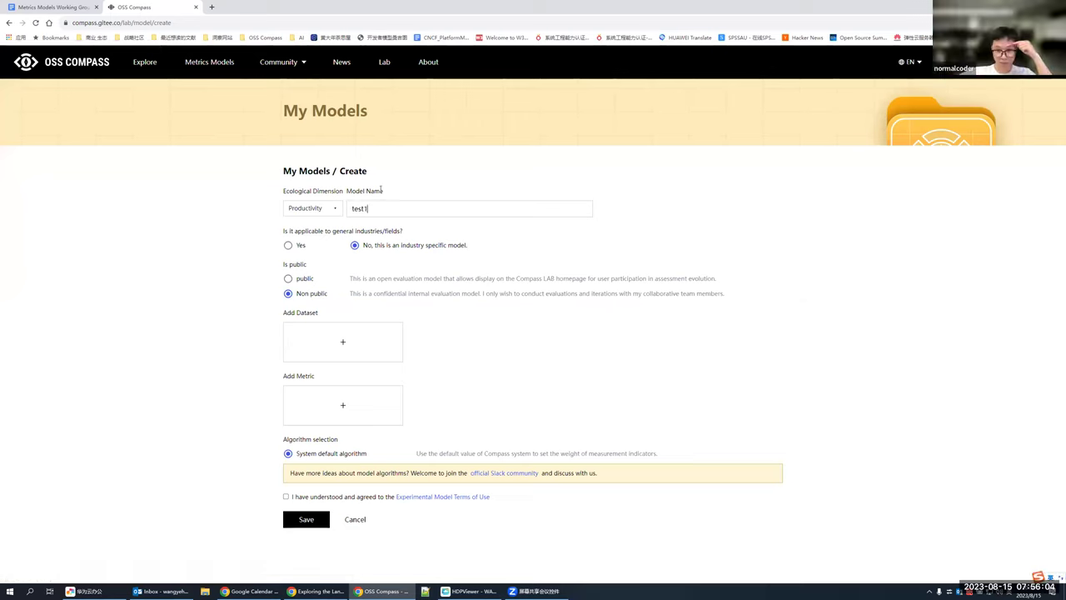
left_click(287, 279)
Step: Add vim-jsx-pretty, ultisnips and vim-gitgutter from vim-plug-ins as the model's datasets
left_click(338, 332)
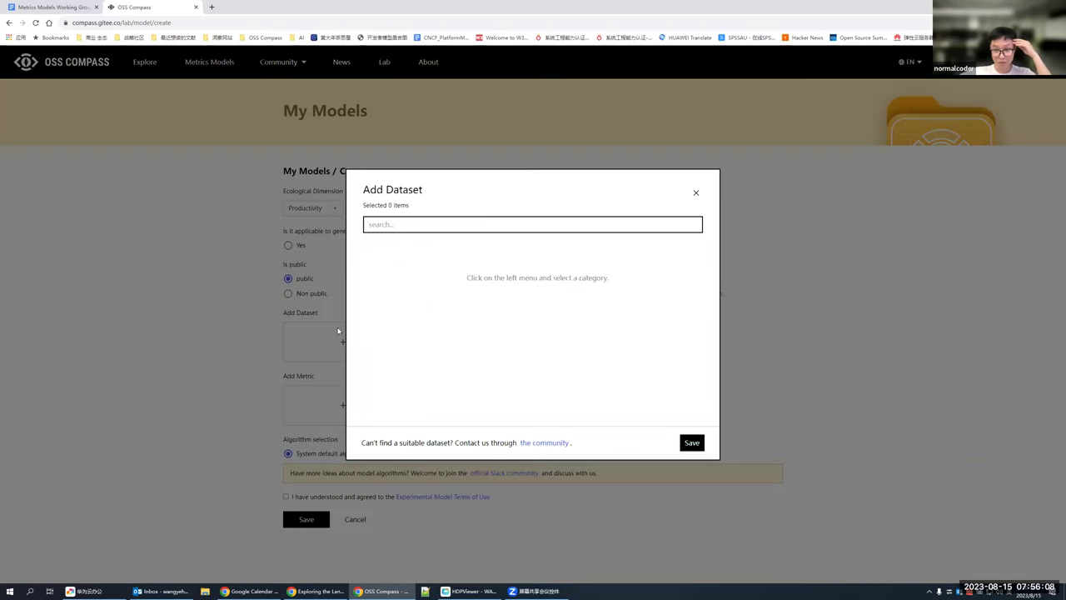
left_click(405, 265)
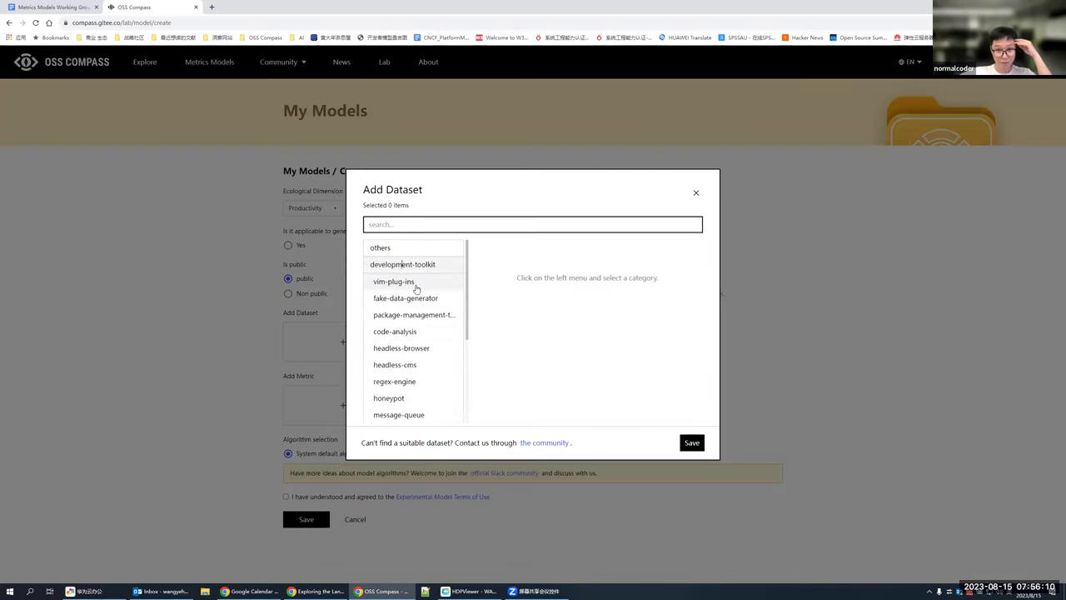
left_click(415, 286)
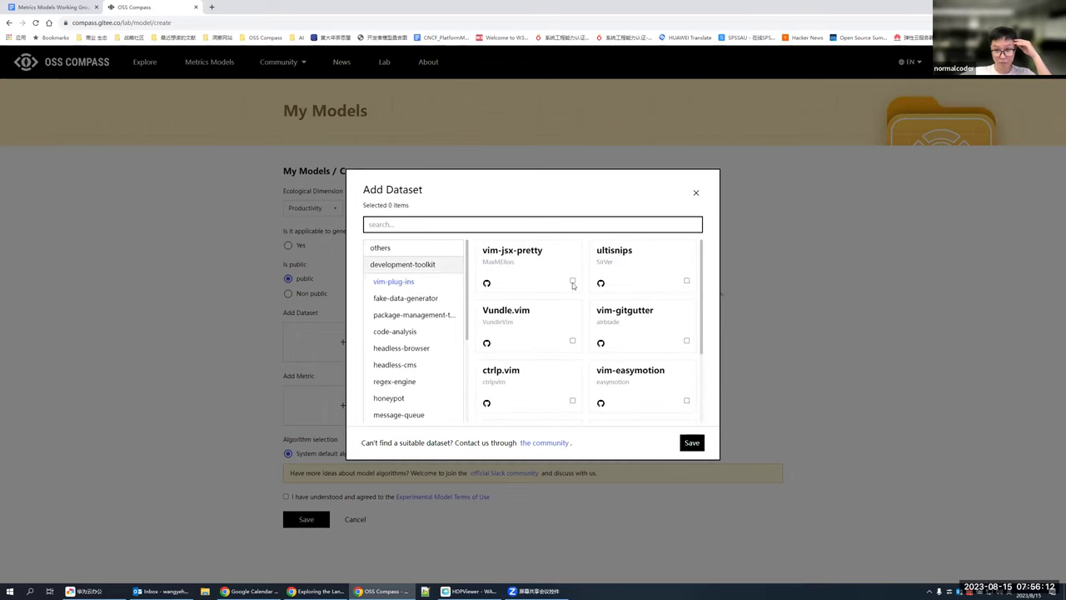
left_click(573, 281)
left_click(683, 283)
left_click(684, 341)
left_click(691, 443)
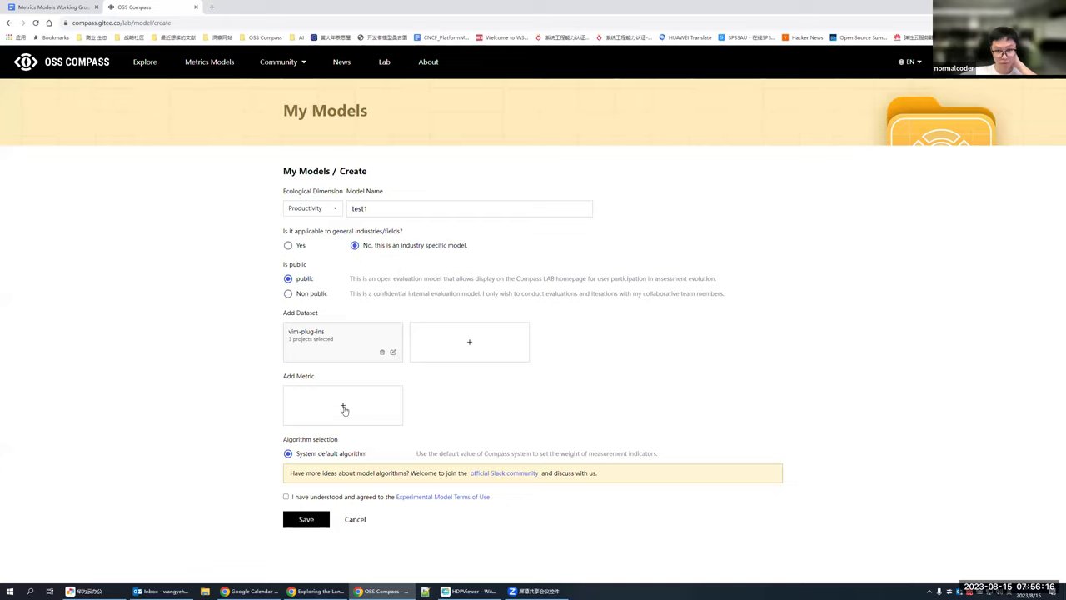
Step: Add the PR Issue Linked Ratio, PR Open Time and Code Review Count metrics
left_click(343, 406)
left_click(385, 283)
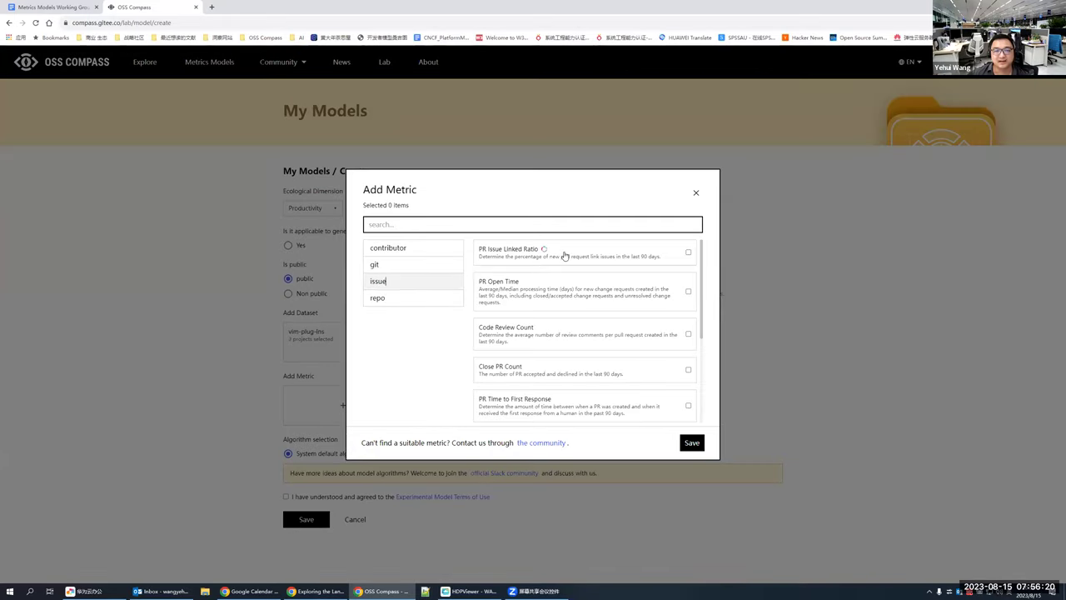
left_click(688, 252)
left_click(688, 291)
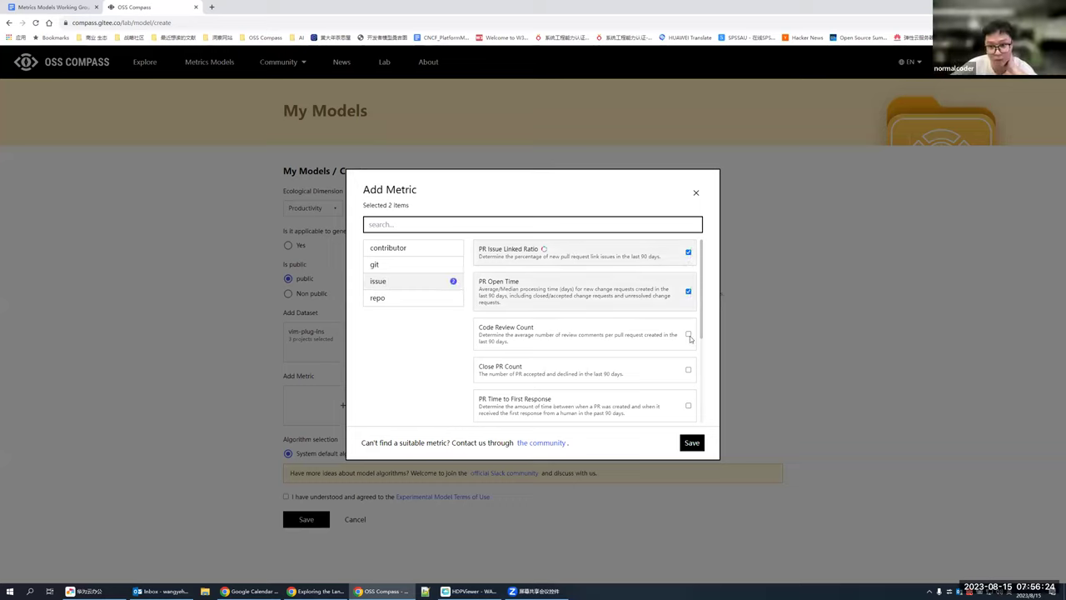
left_click(688, 335)
left_click(693, 442)
Step: Agree to the experimental terms of use and save test1, which fails to create
scroll(750, 450, "down", 1)
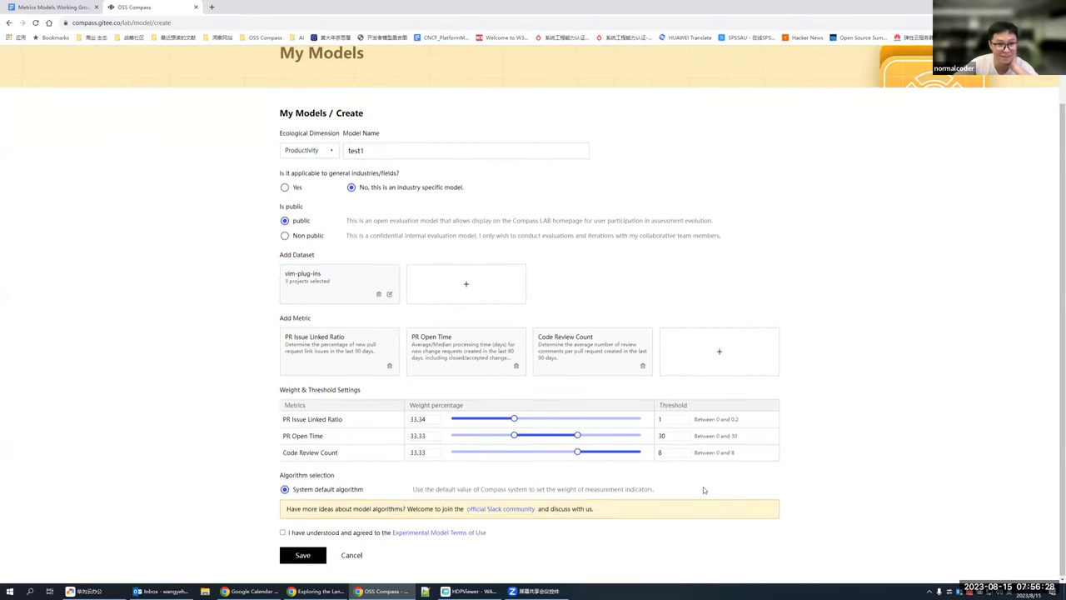
left_click(282, 533)
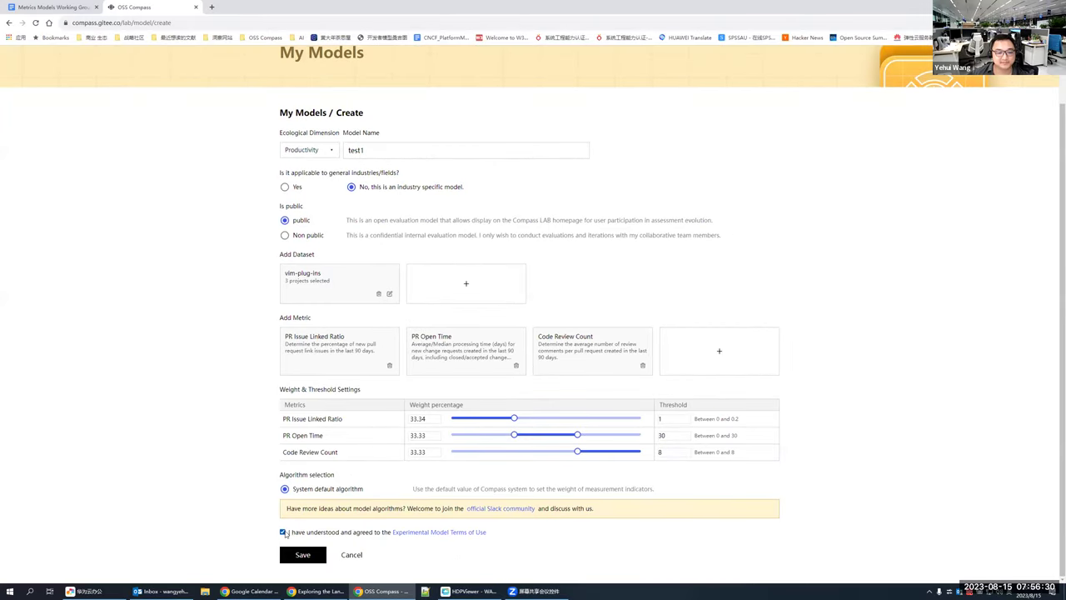
left_click(291, 556)
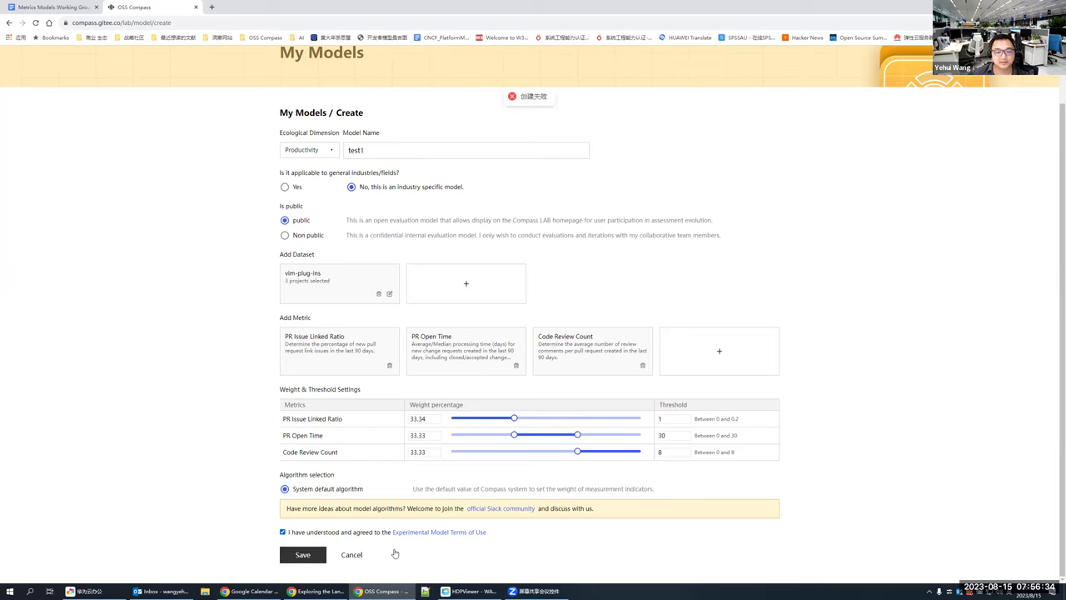
scroll(532, 335, "down", 15)
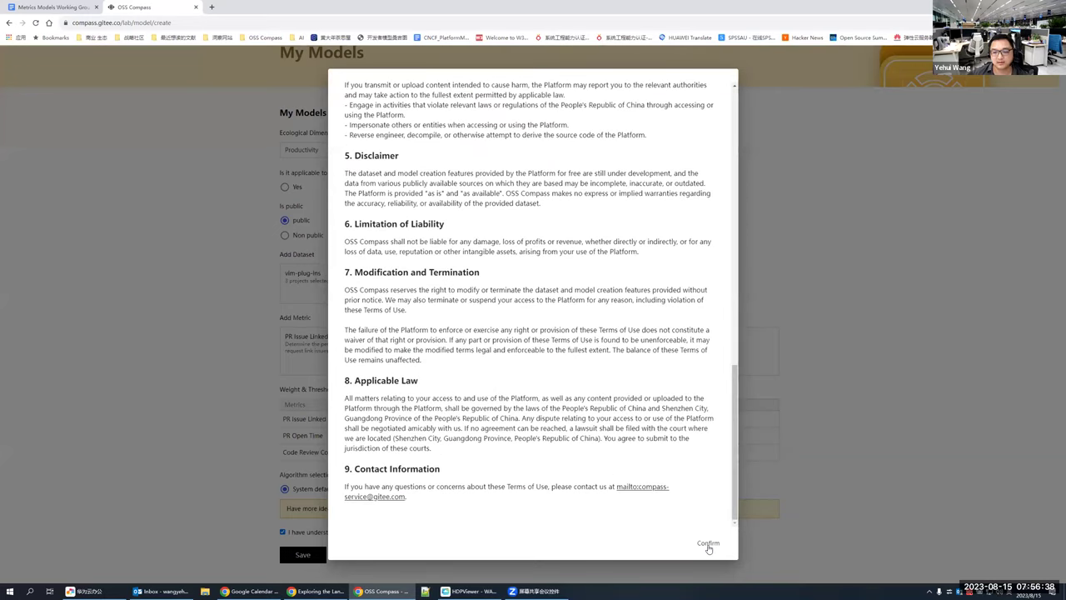
left_click(708, 542)
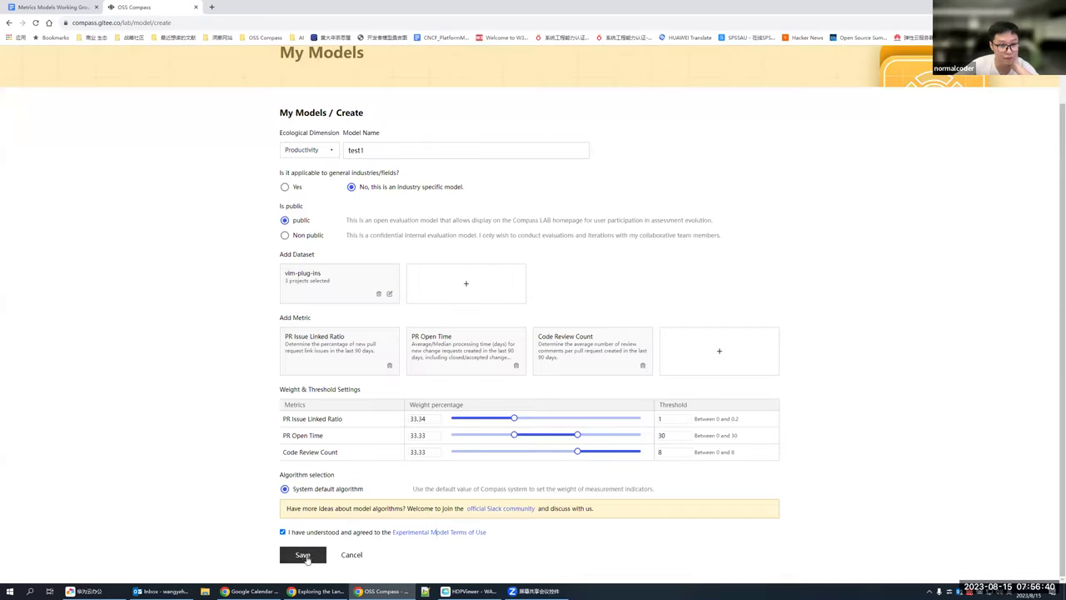
left_click(302, 555)
Step: Scroll back to the top and return to the OSS Compass home page
scroll(669, 213, "up", 1)
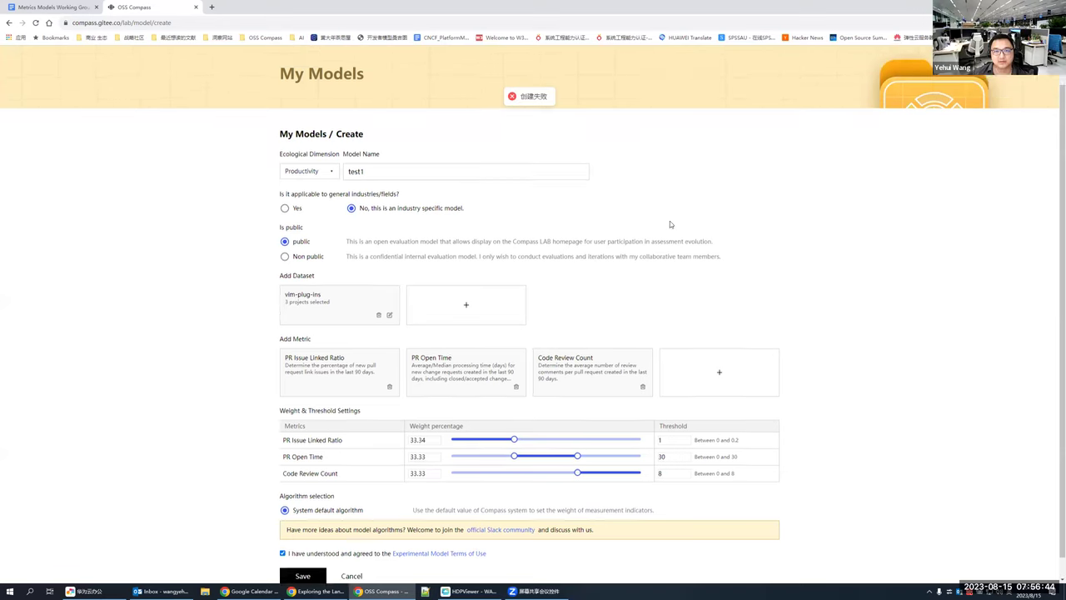
scroll(670, 223, "up", 1)
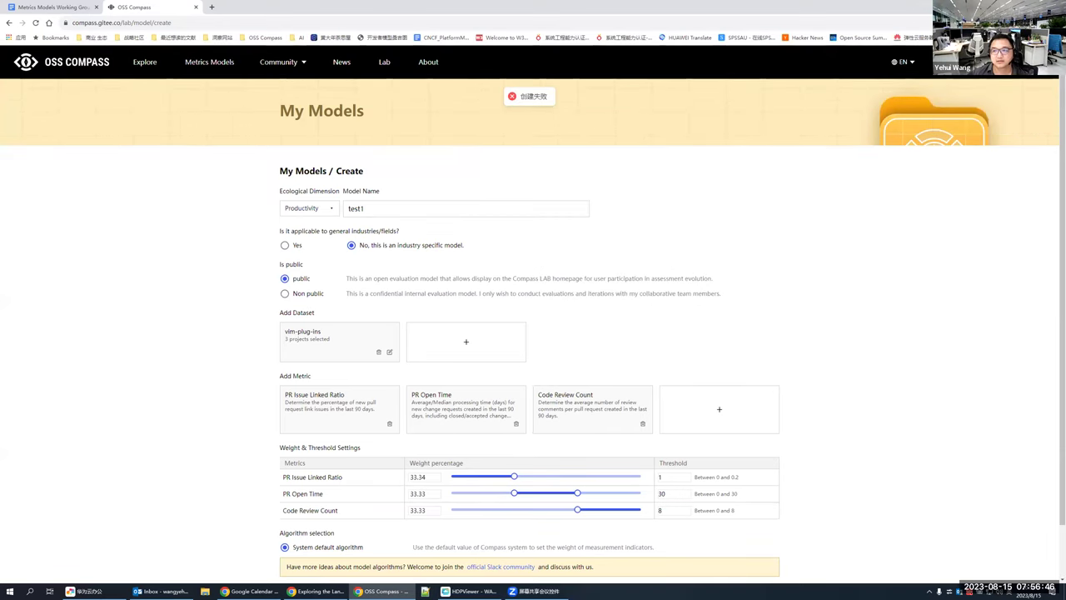
mouse_move(1008, 62)
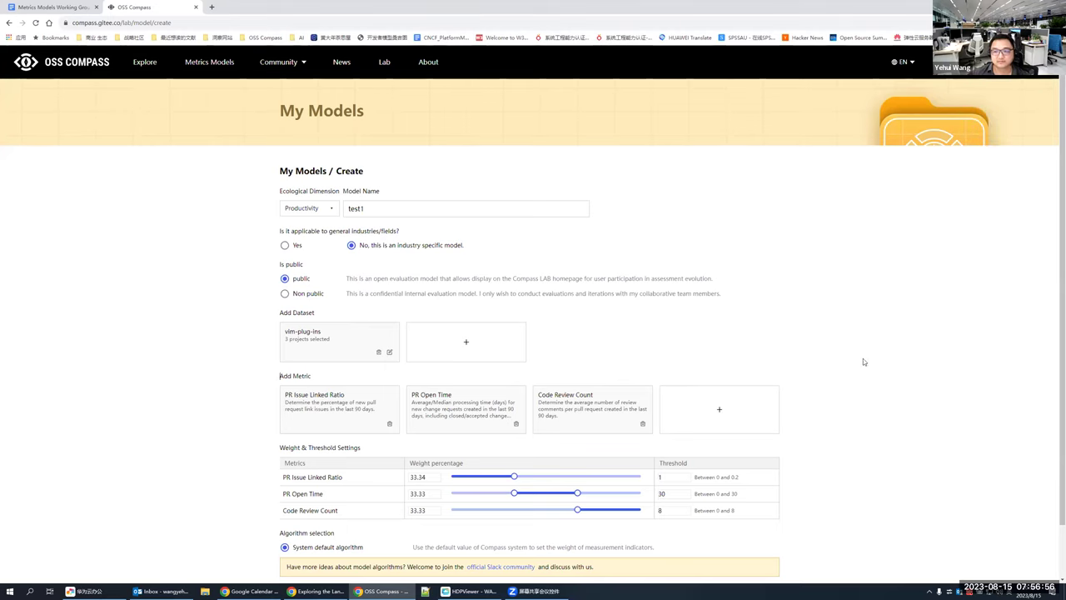
left_click(75, 67)
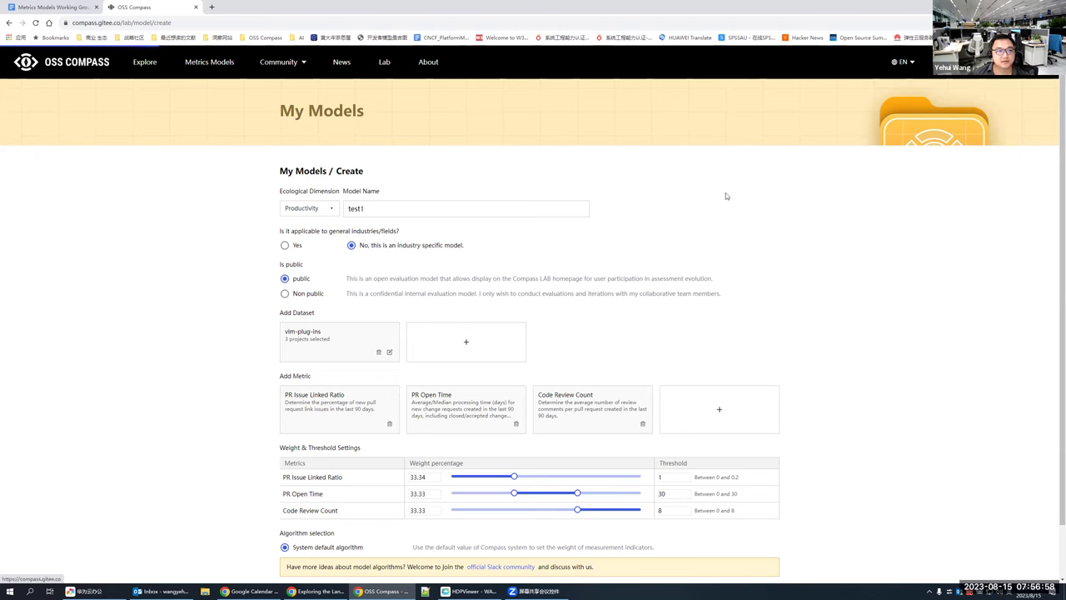
Step: Open Compass Lab from the top navigation bar
left_click(385, 65)
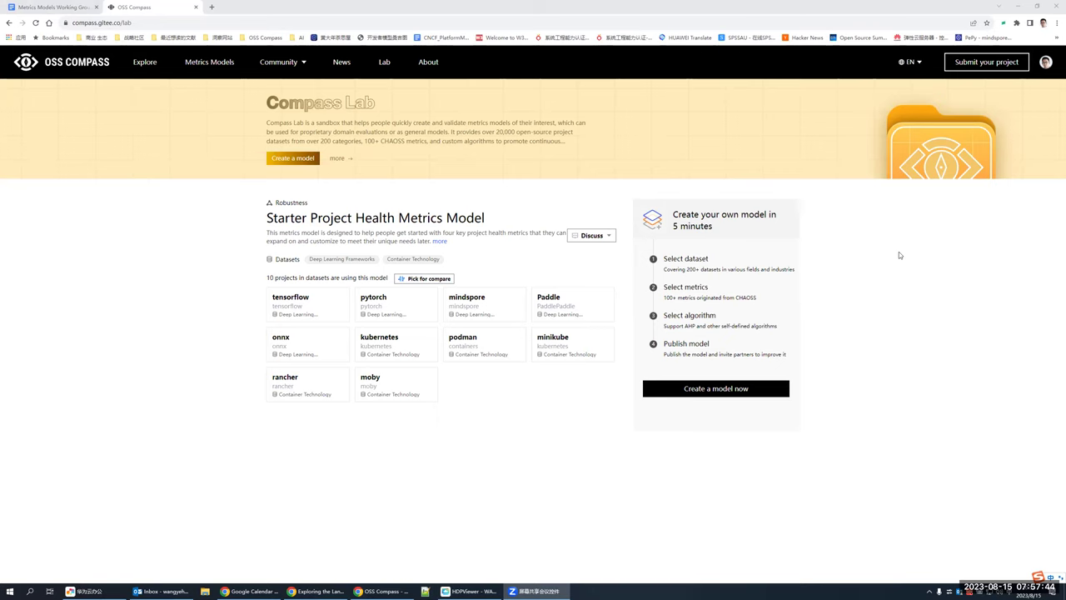
Step: Start a new model and add the headless-cms dataset
left_click(757, 388)
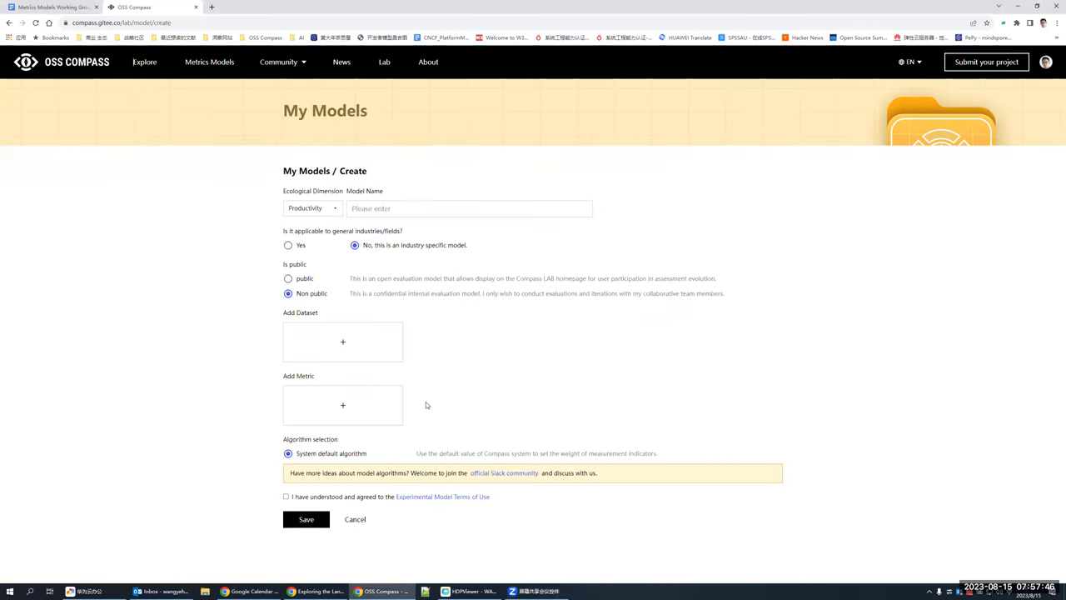
left_click(332, 339)
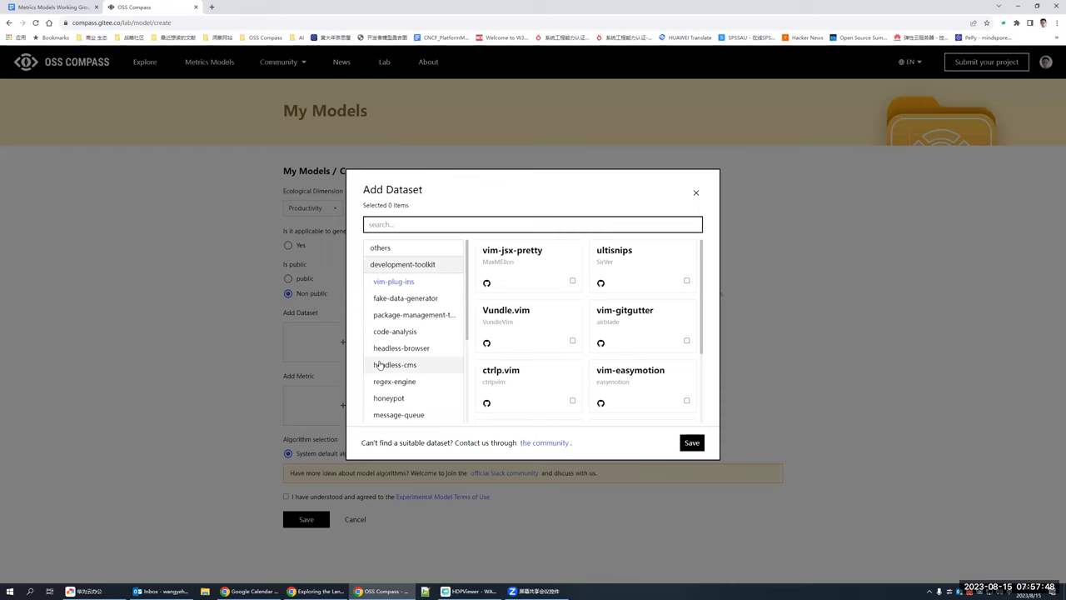
left_click(384, 364)
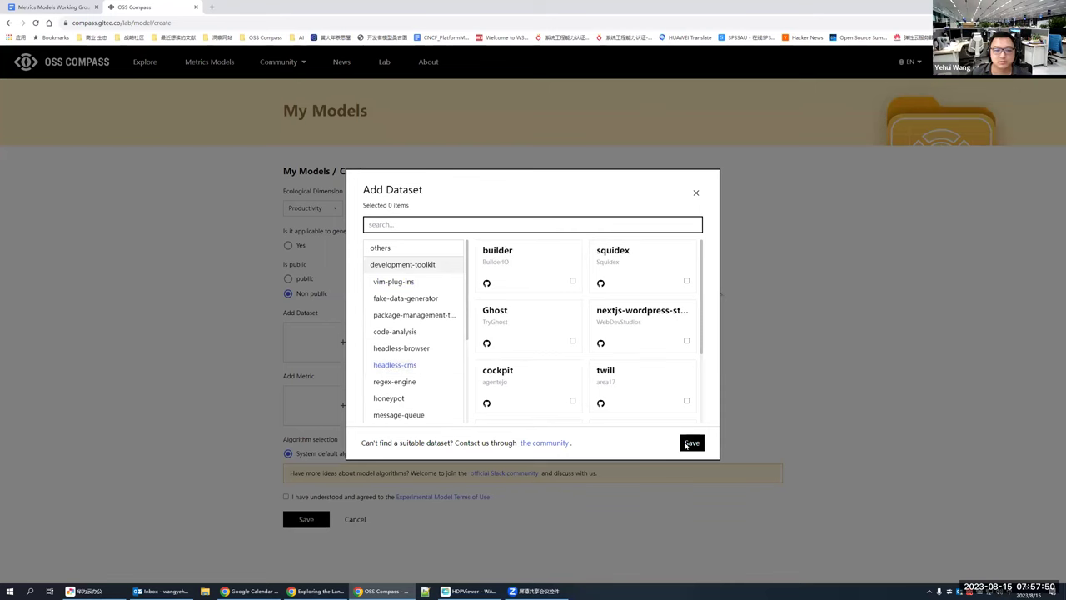
left_click(692, 442)
Step: Add PR Time to First Response, Close PR Count and Code Review Count metrics
left_click(345, 409)
left_click(689, 405)
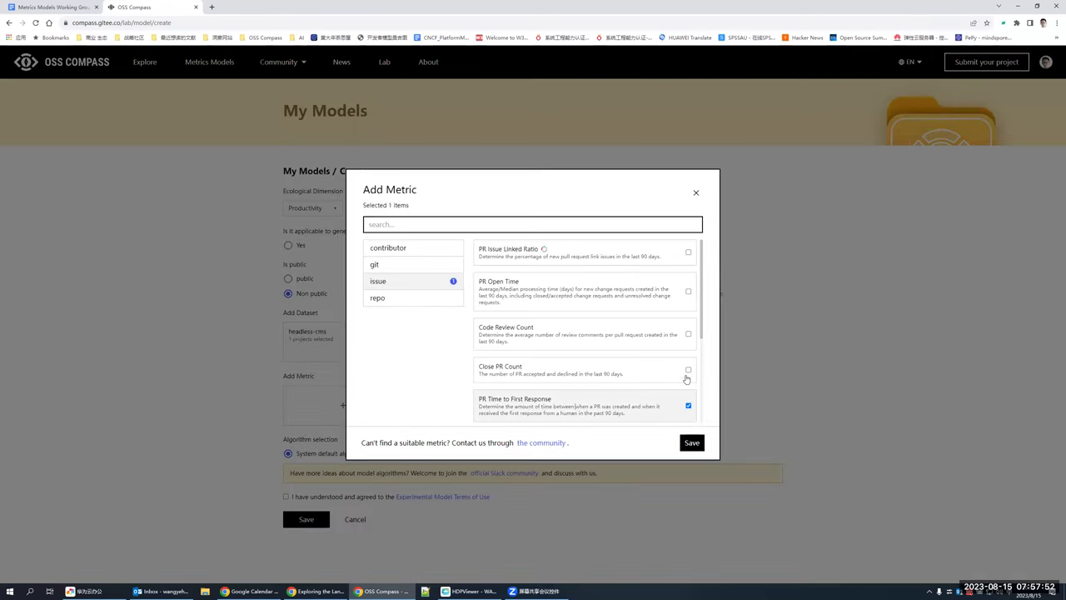
left_click(688, 370)
left_click(688, 334)
left_click(692, 443)
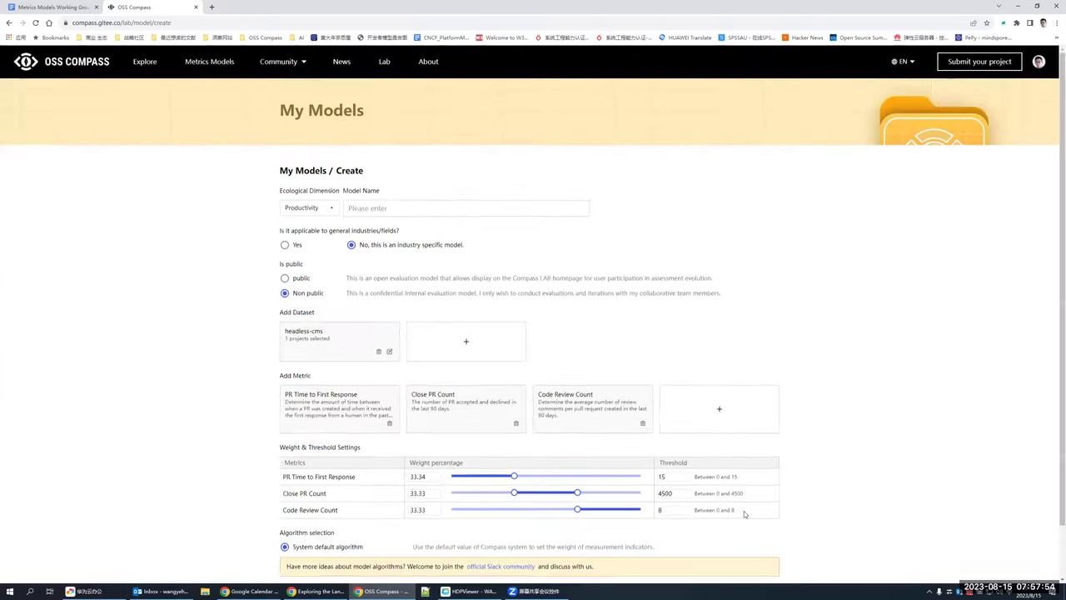
scroll(669, 396, "down", 1)
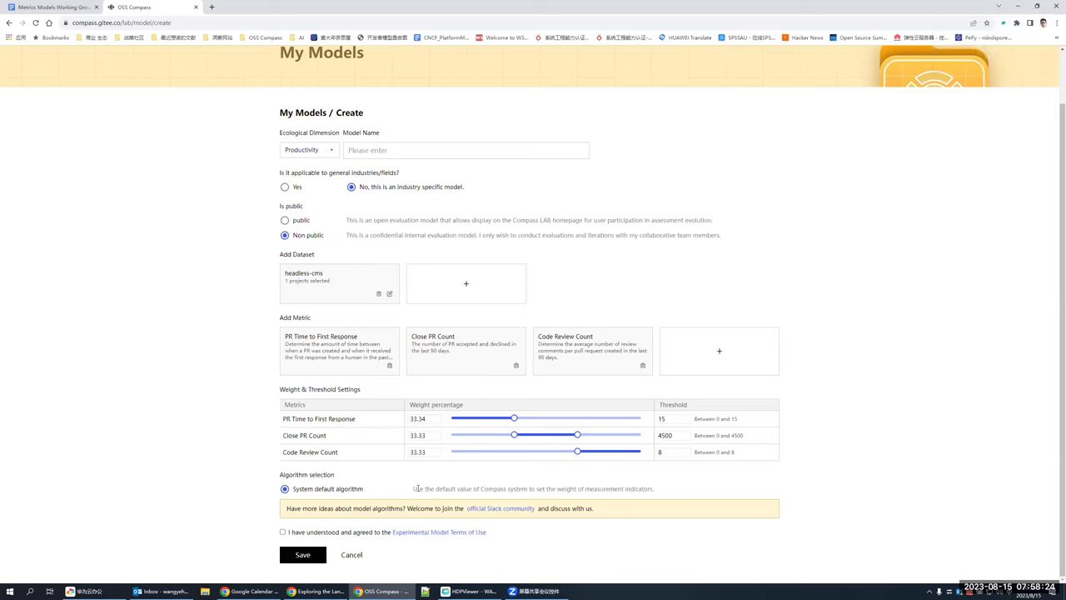
left_click_drag(413, 489, 669, 491)
left_click(669, 490)
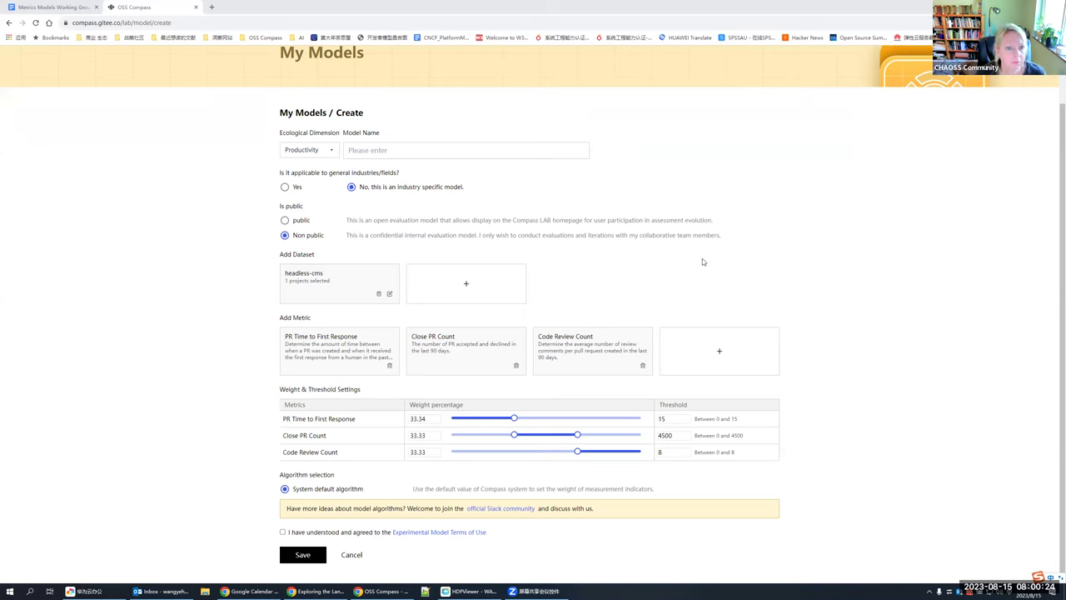
Step: Scroll through the create form to review the headless-cms dataset and three metrics
scroll(702, 250, "up", 1)
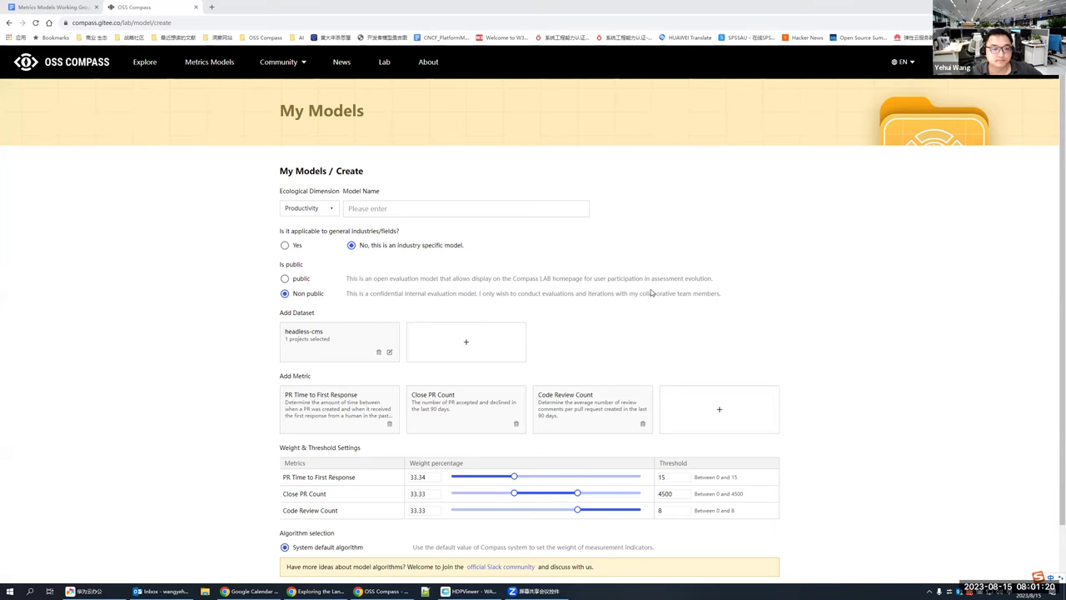
scroll(651, 293, "down", 1)
scroll(641, 281, "up", 1)
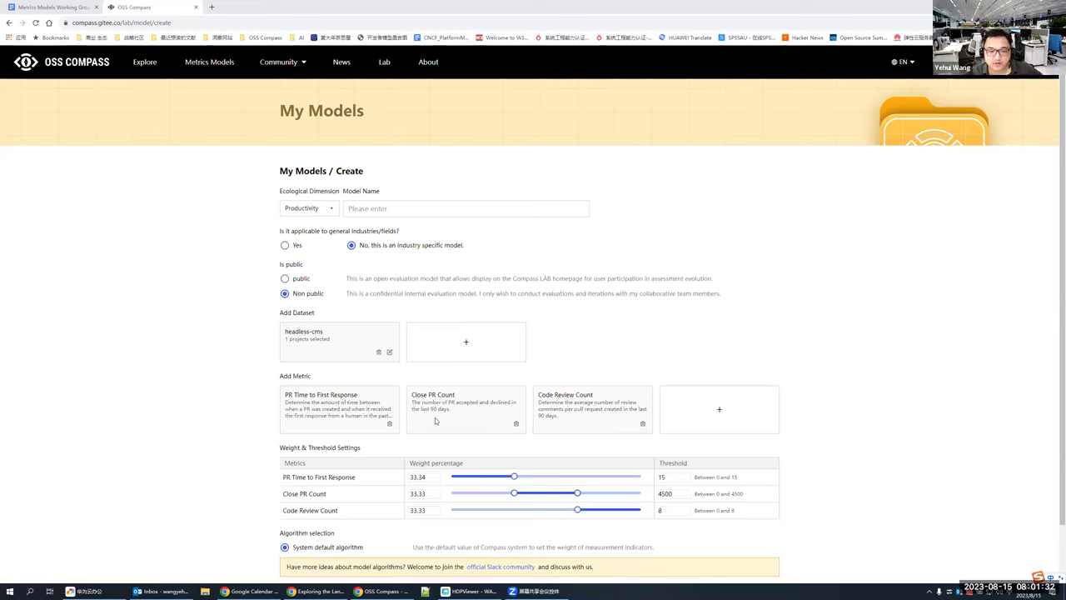
Step: Delete the Close PR Count and Code Review Count metrics, leaving PR Time to First Response
left_click(515, 427)
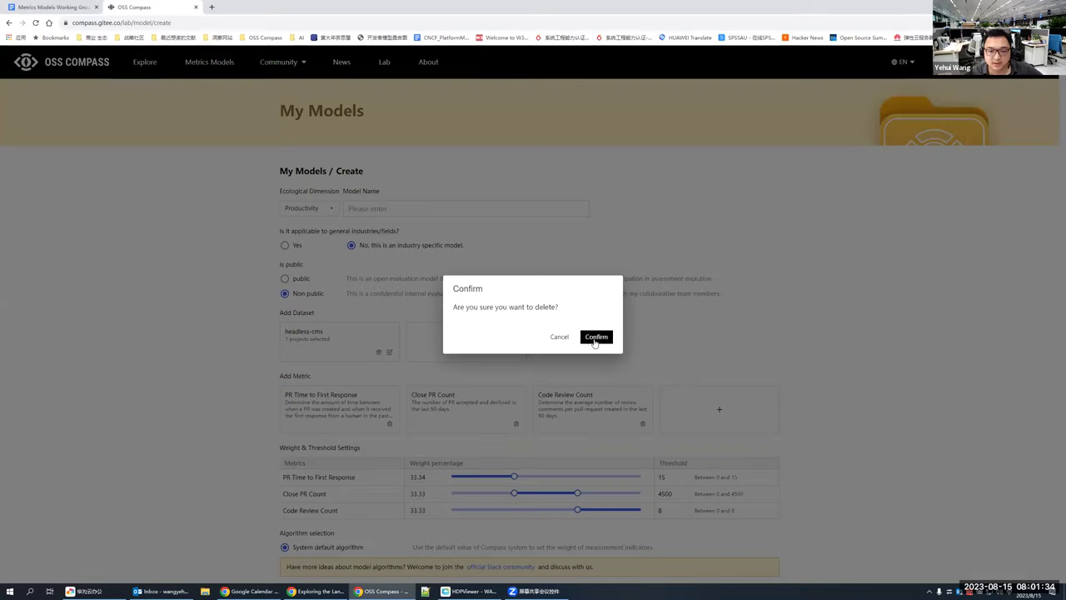
key("Return")
left_click(515, 426)
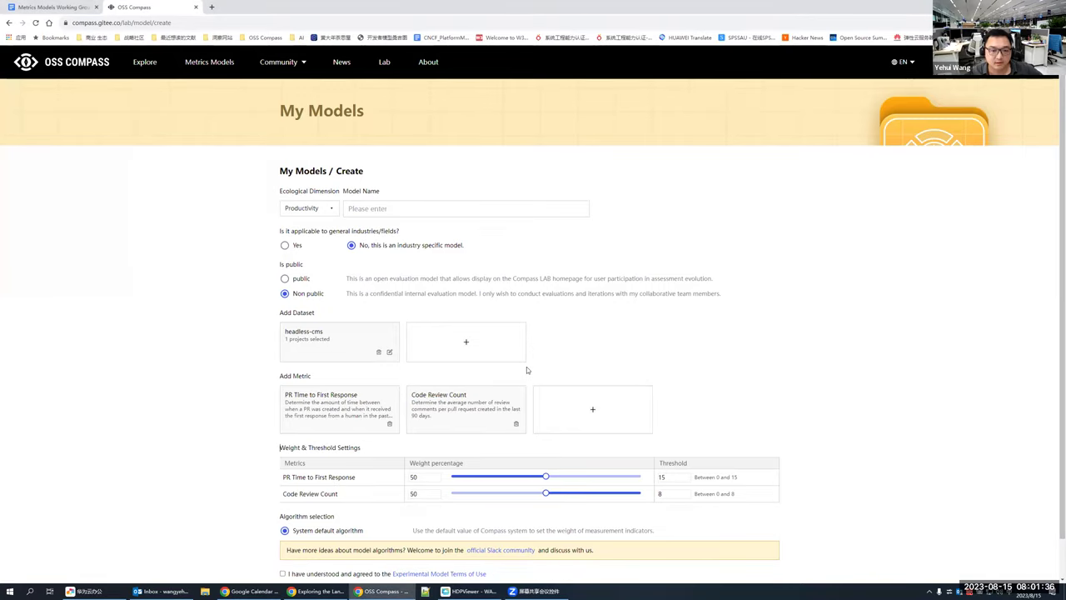
left_click(596, 339)
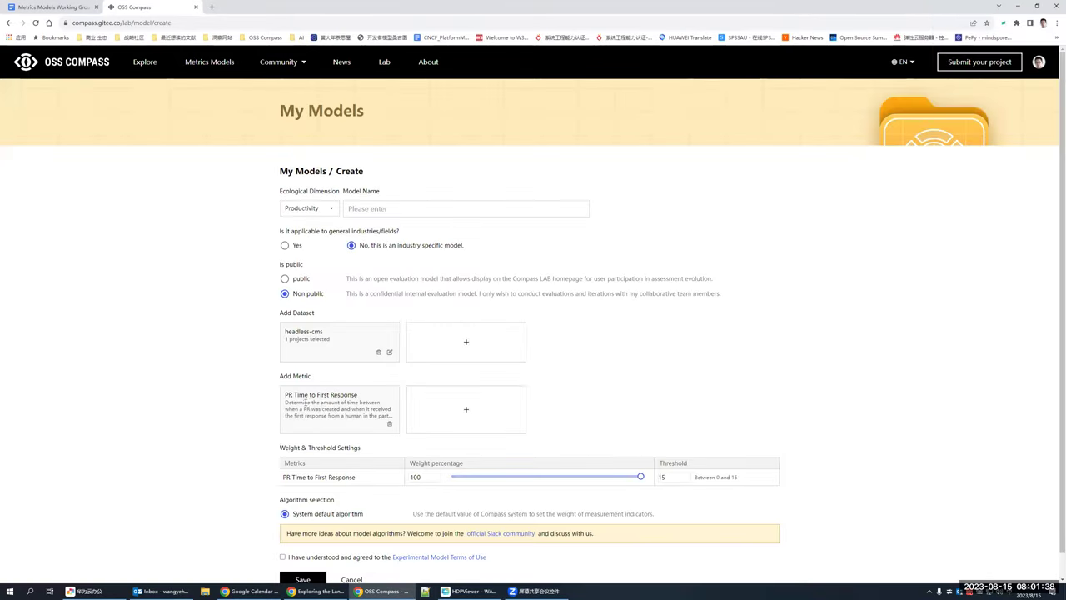
Step: Browse the repo and issue metric categories, then close the metric picker without changes
left_click(466, 410)
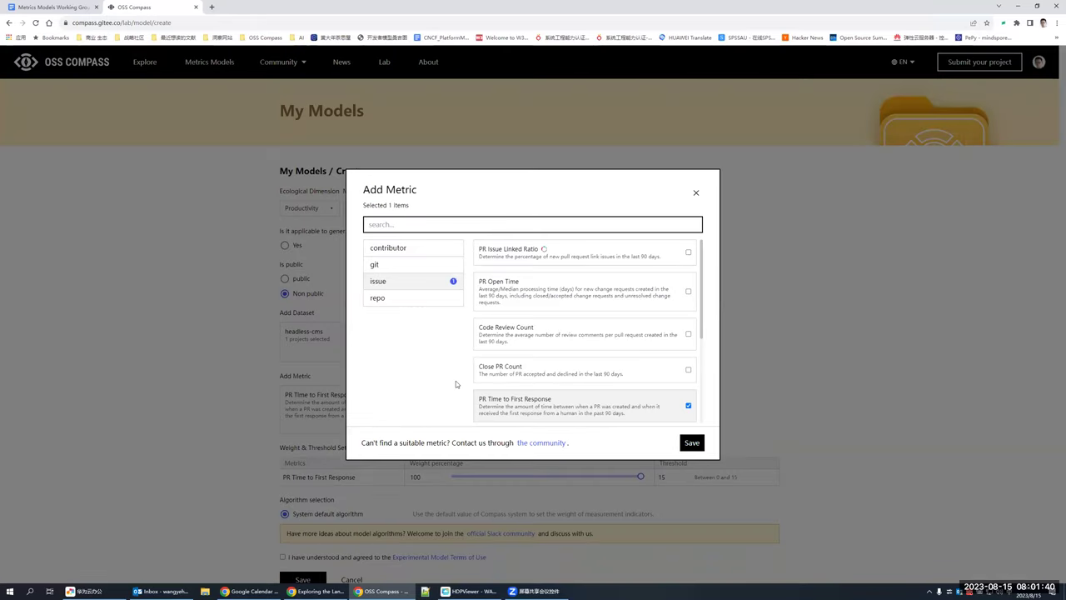
left_click(406, 297)
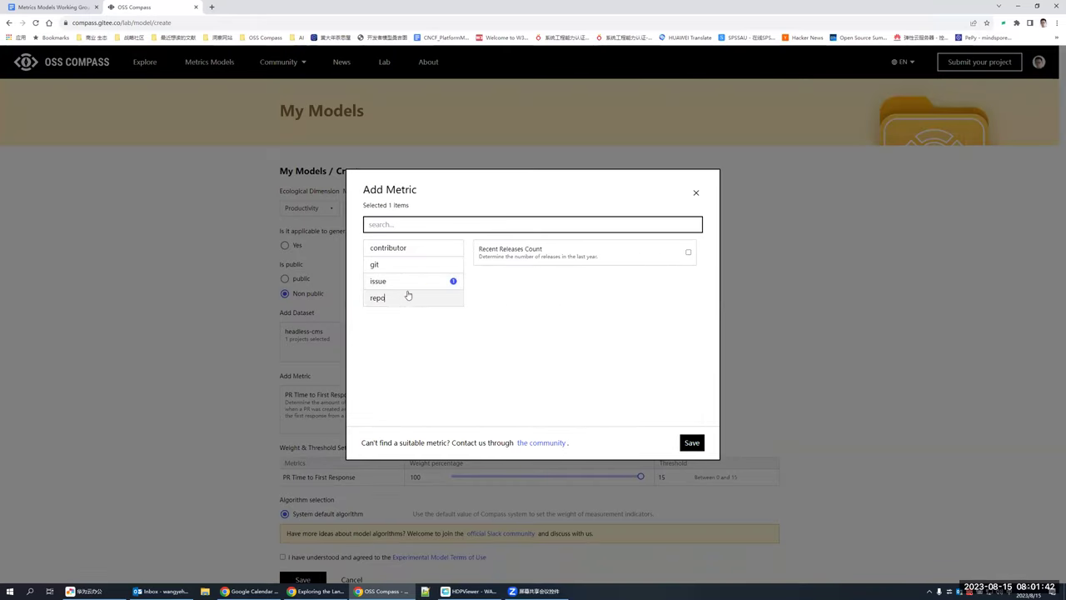
left_click(433, 284)
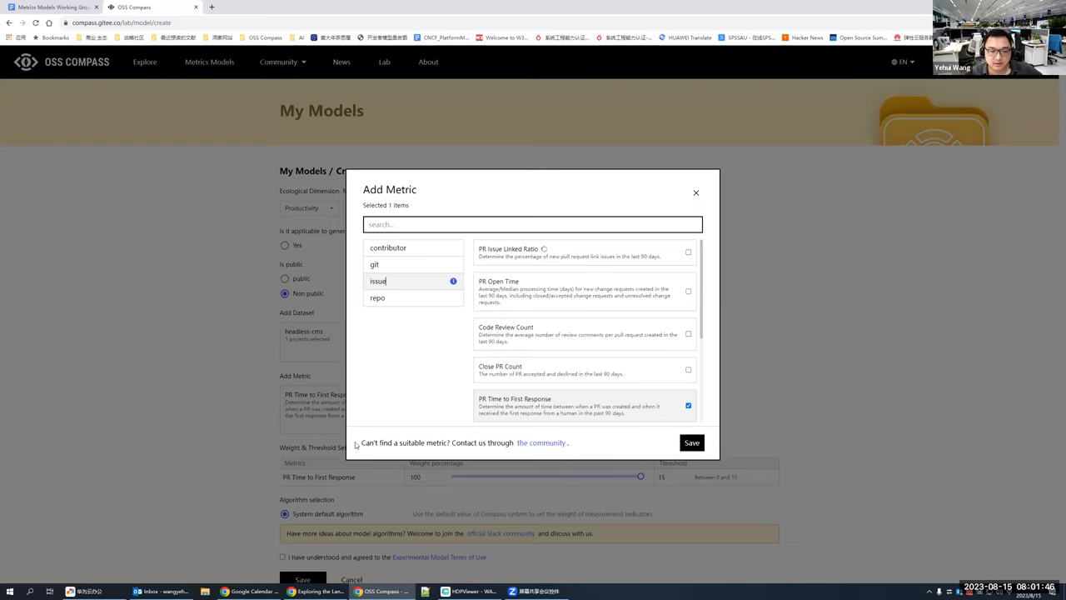
left_click_drag(364, 443, 488, 443)
left_click(415, 444)
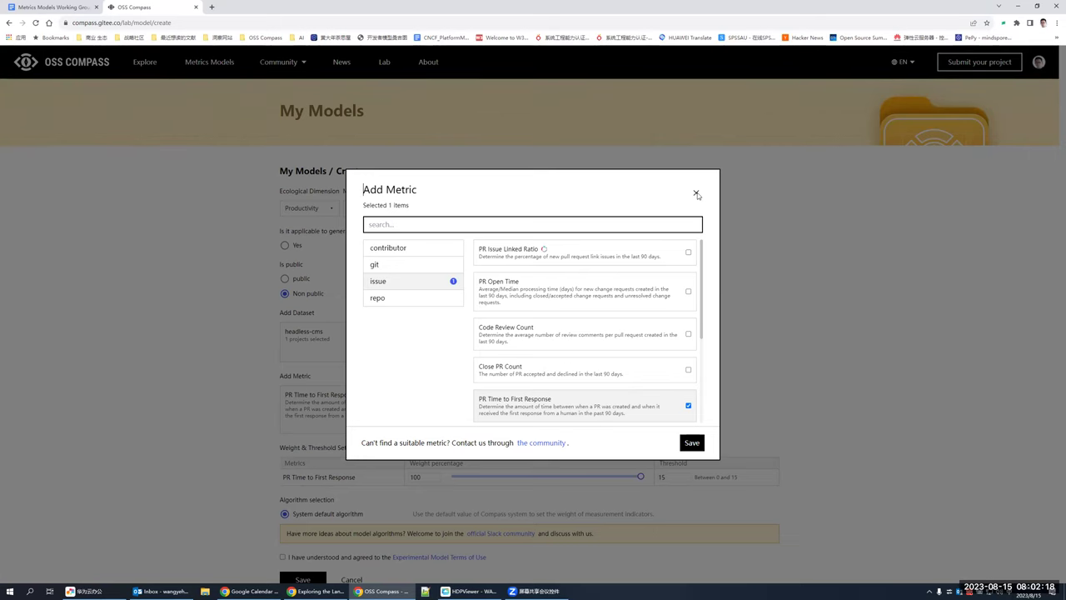
left_click(697, 194)
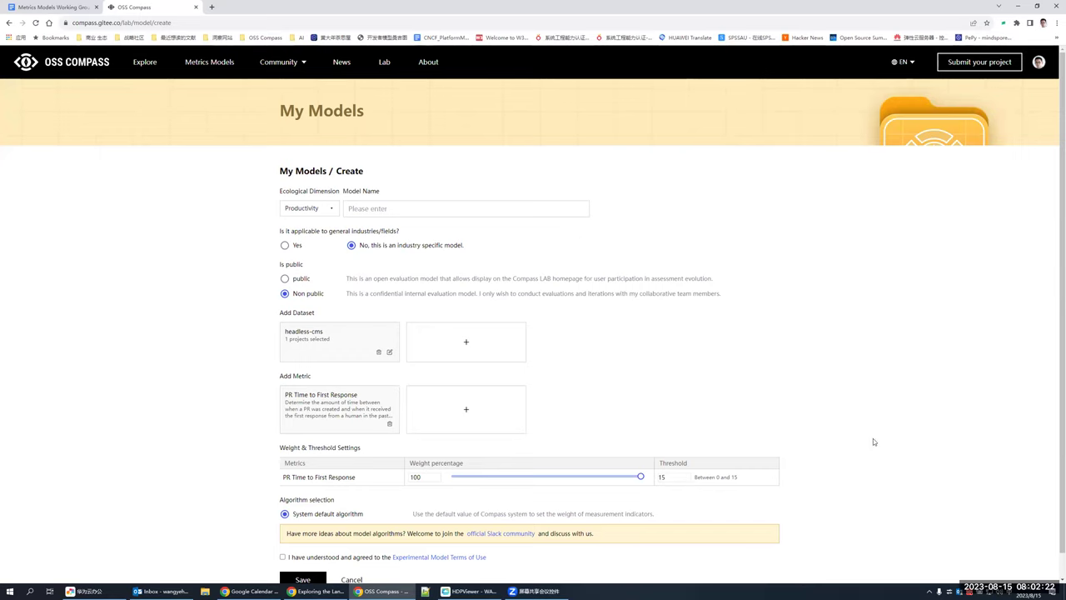
scroll(873, 442, "down", 1)
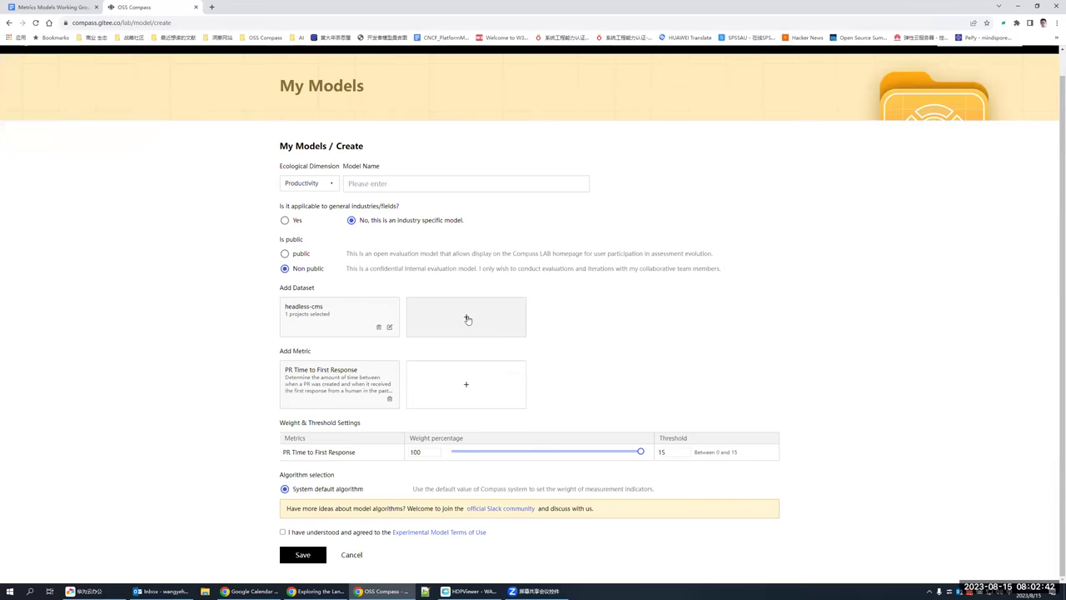
left_click(467, 319)
scroll(447, 339, "down", 5)
scroll(447, 339, "up", 5)
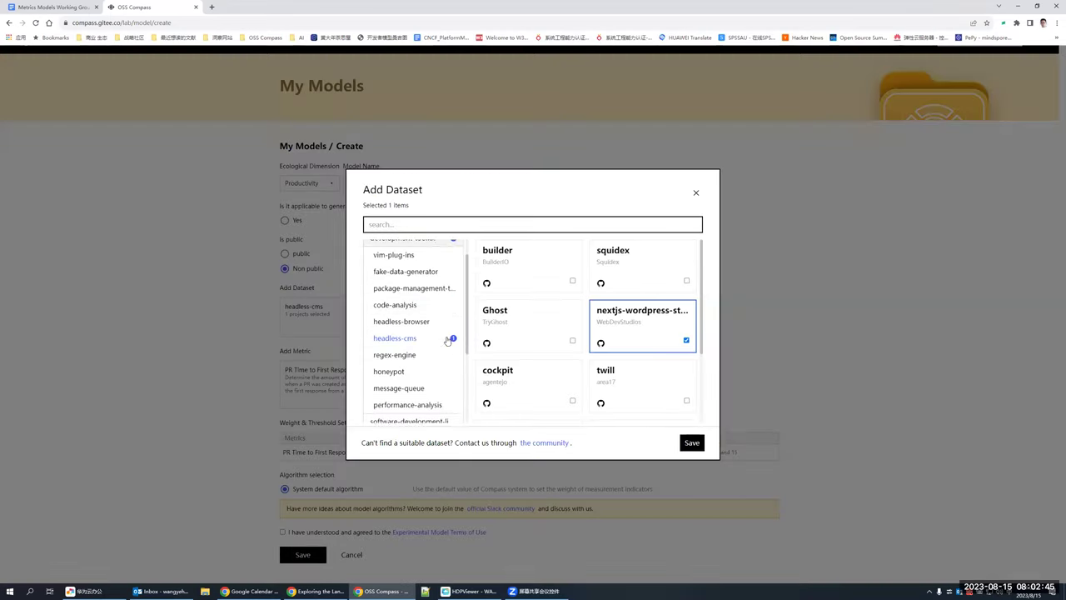
left_click(697, 195)
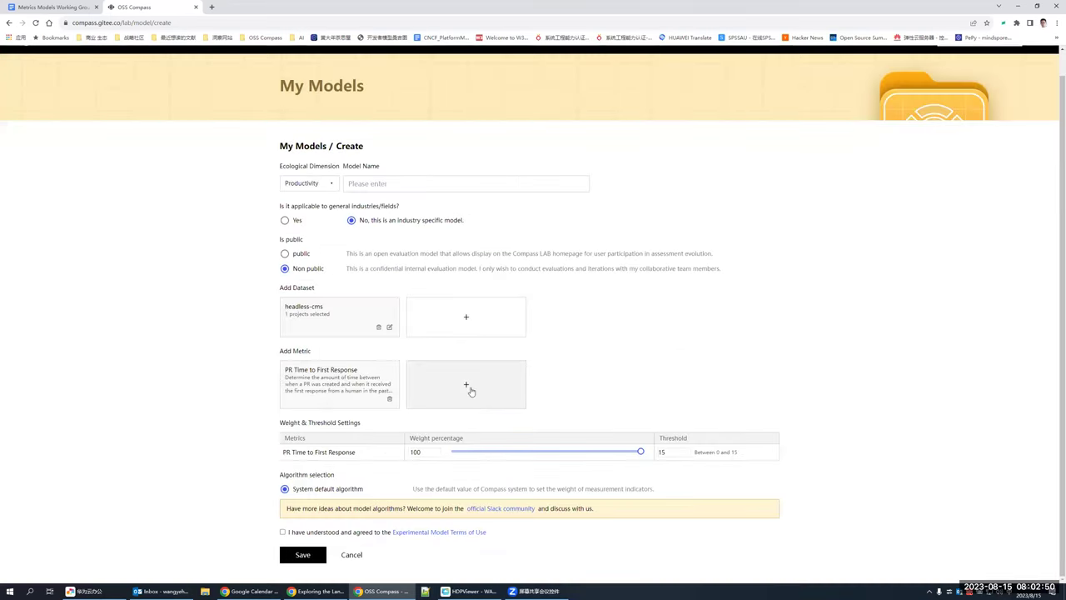
Step: Tick Recent Releases Count and PR Issue Linked Ratio in Add Metric, then close it unsaved
left_click(510, 363)
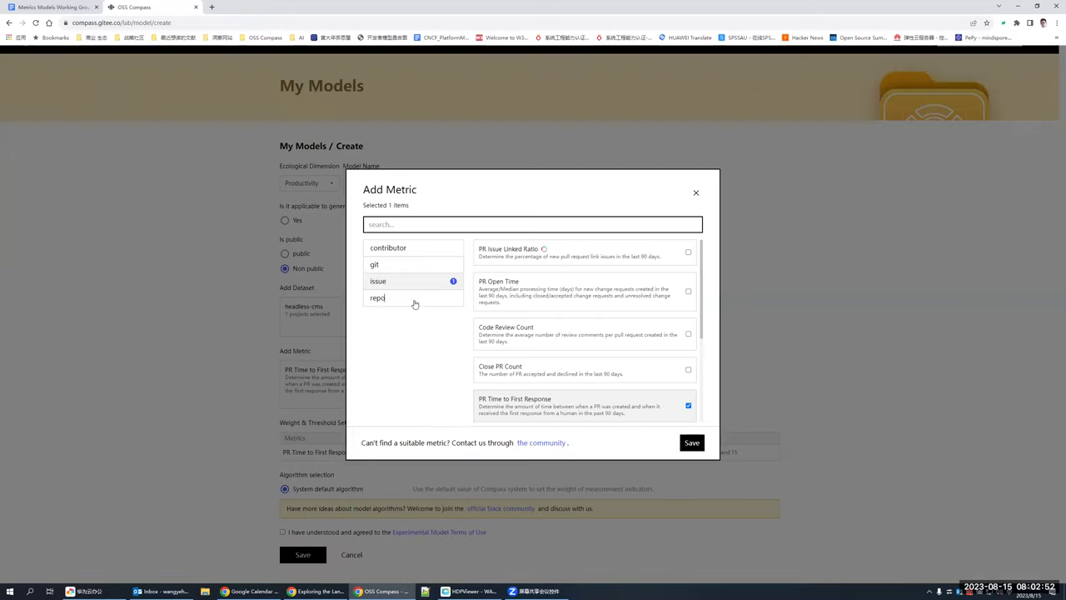
left_click(415, 301)
left_click(689, 252)
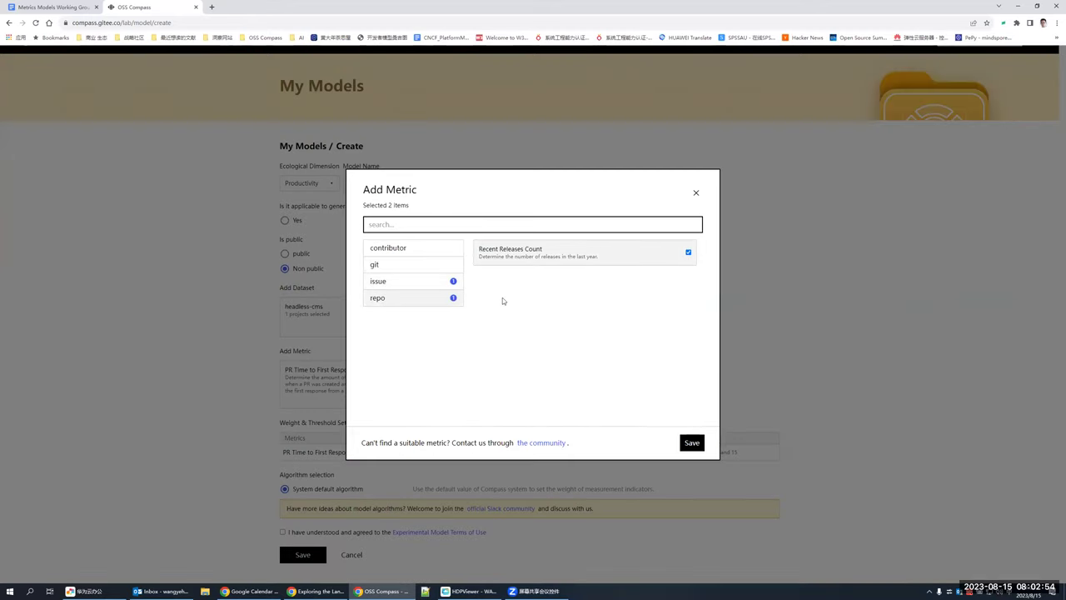
left_click(415, 283)
left_click(657, 259)
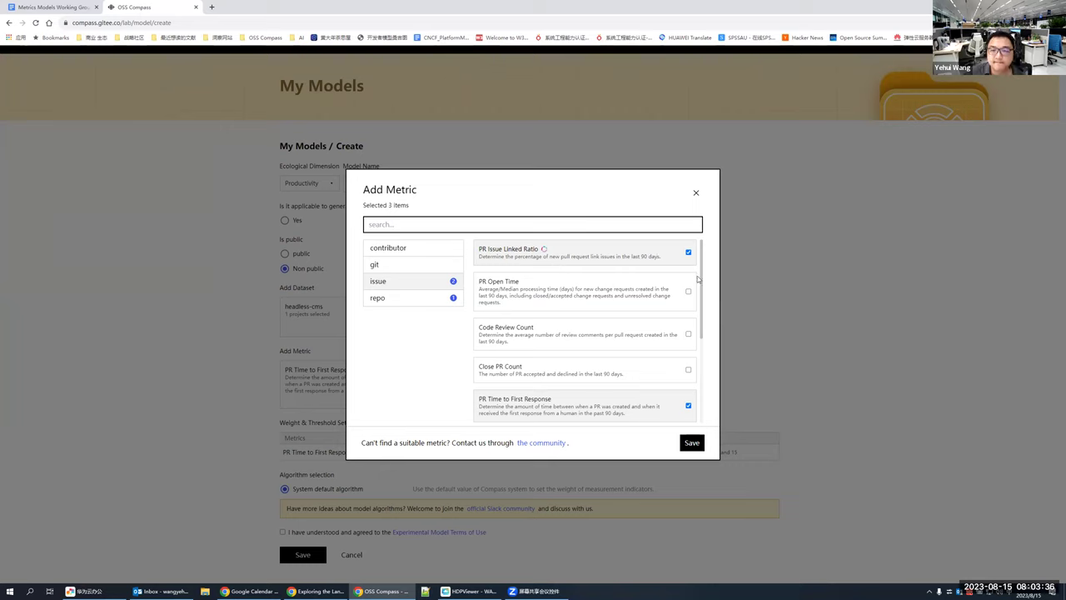
left_click(695, 193)
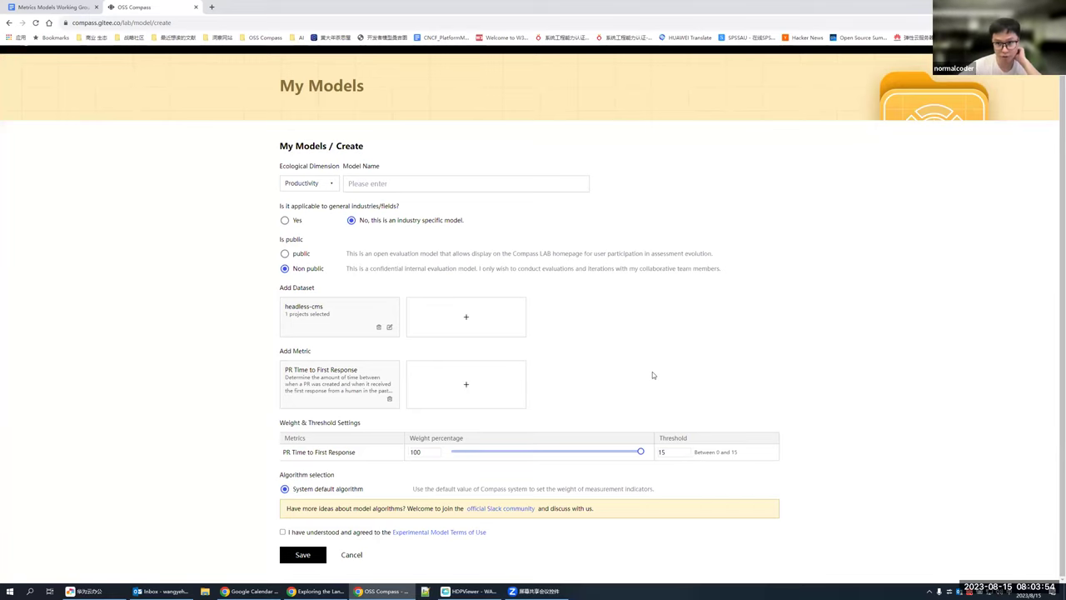
scroll(617, 351, "up", 1)
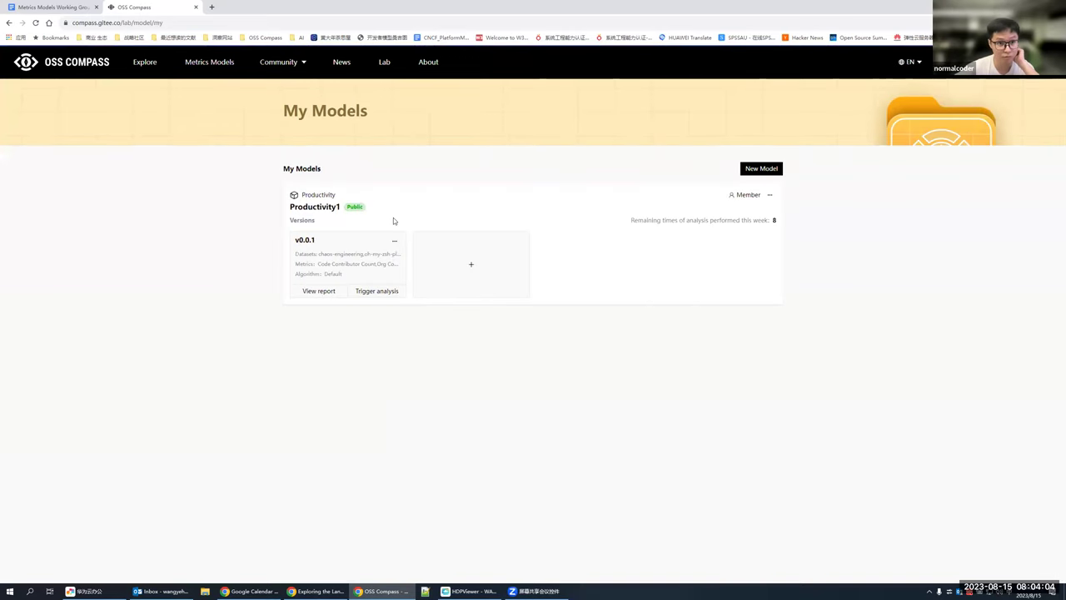
Step: Open the v0.0.1 report and browse the kube-monkey project's analysis
left_click(336, 292)
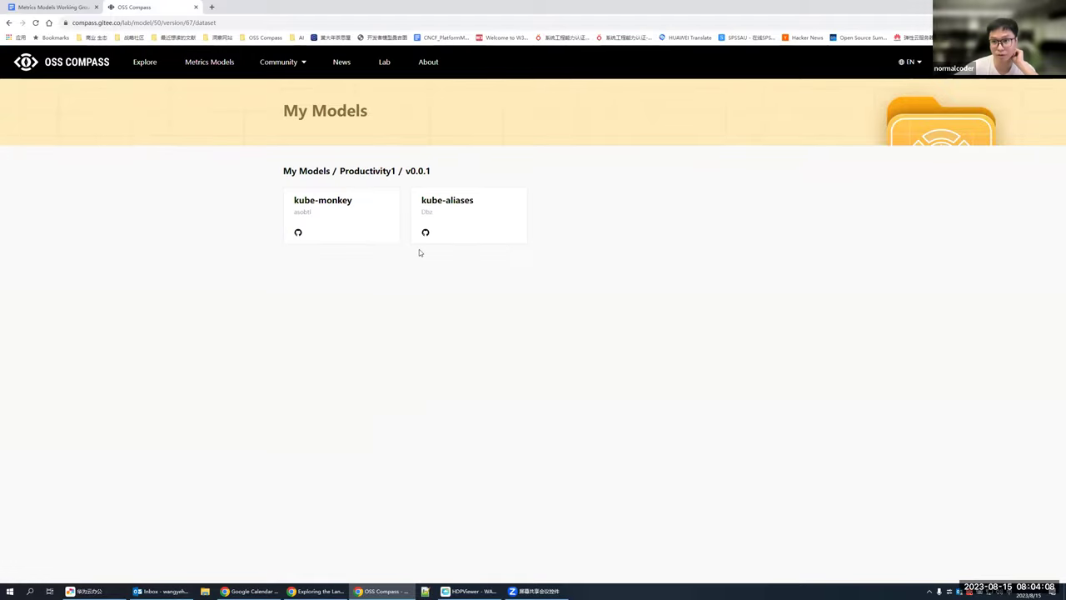
left_click(9, 22)
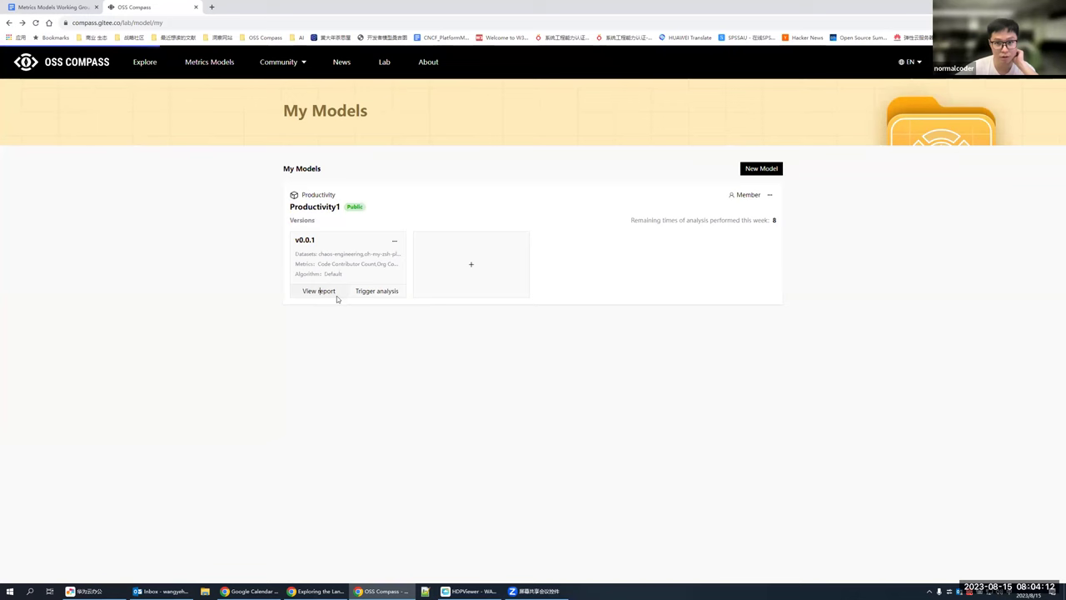
left_click(337, 293)
left_click(376, 210)
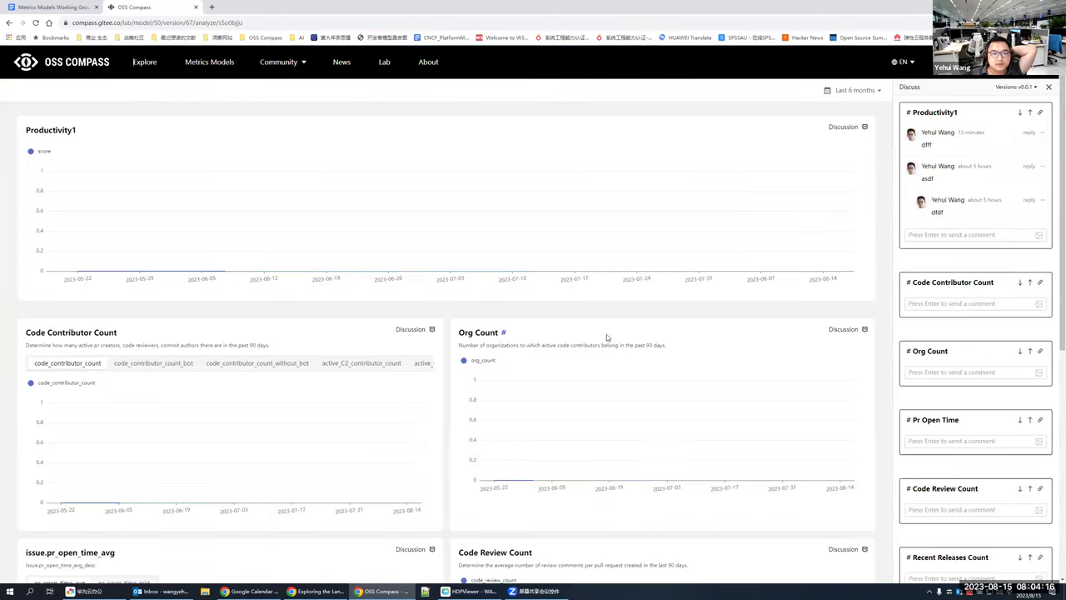
scroll(606, 335, "down", 5)
scroll(604, 340, "up", 10)
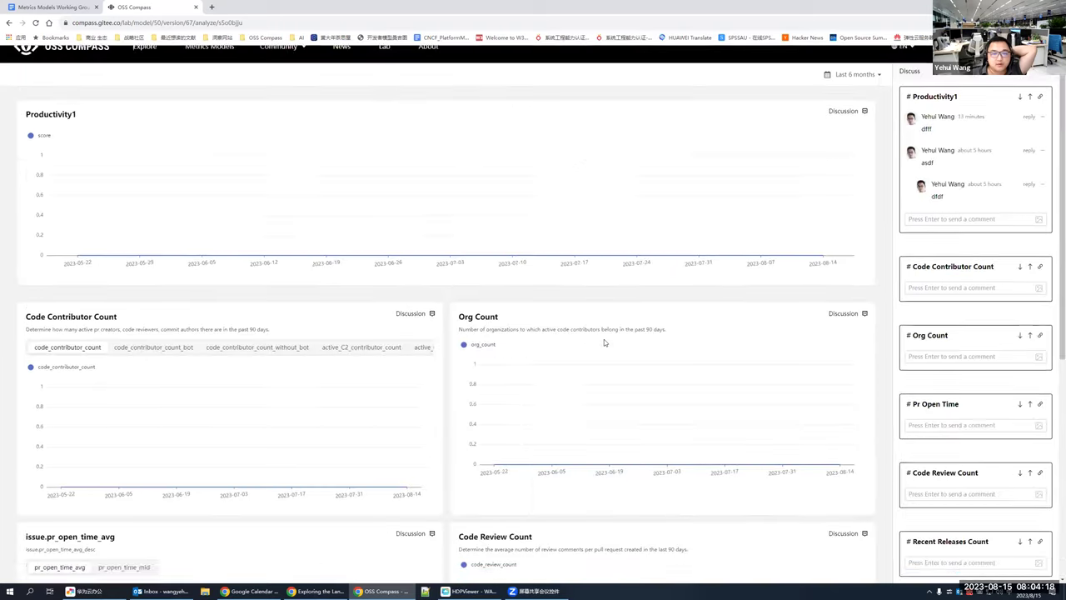
left_click(9, 22)
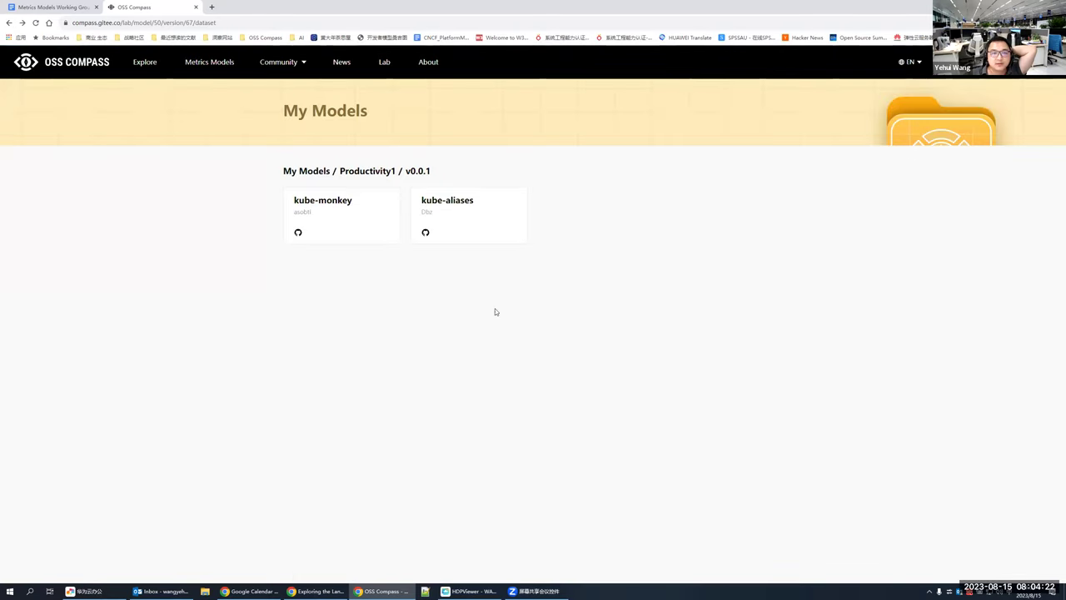
Step: View the kube-aliases project's metric charts in the v0.0.1 report
left_click(452, 206)
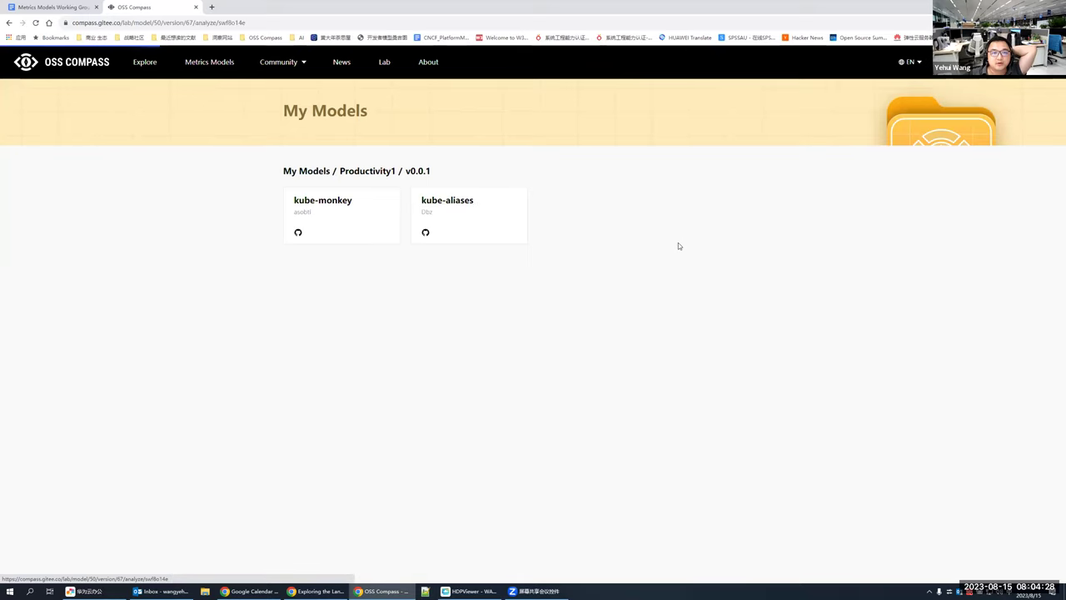
scroll(571, 328, "down", 3)
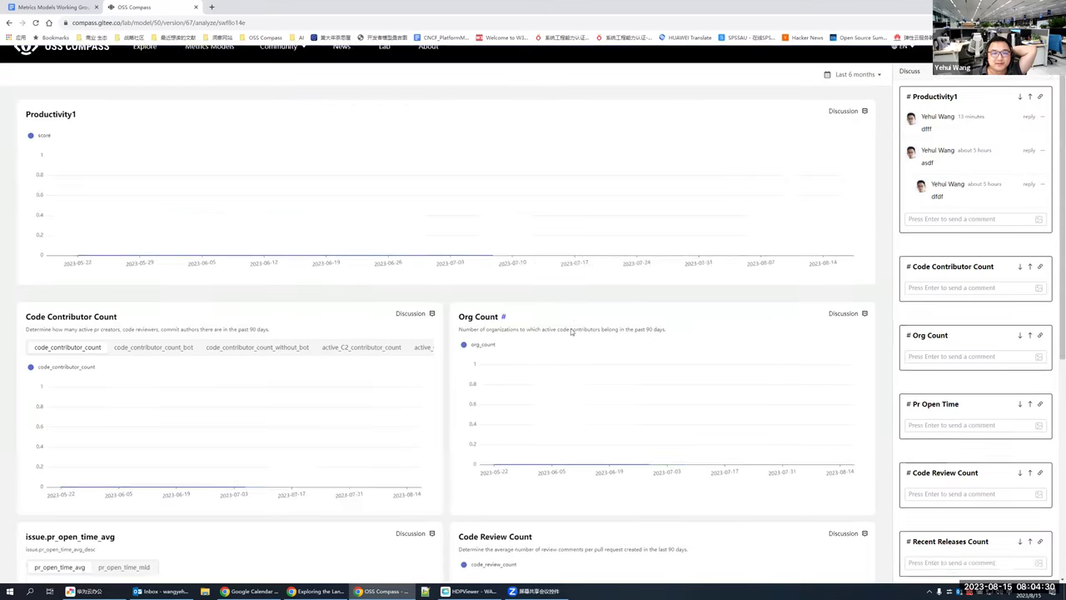
scroll(571, 328, "up", 1)
scroll(570, 330, "up", 3)
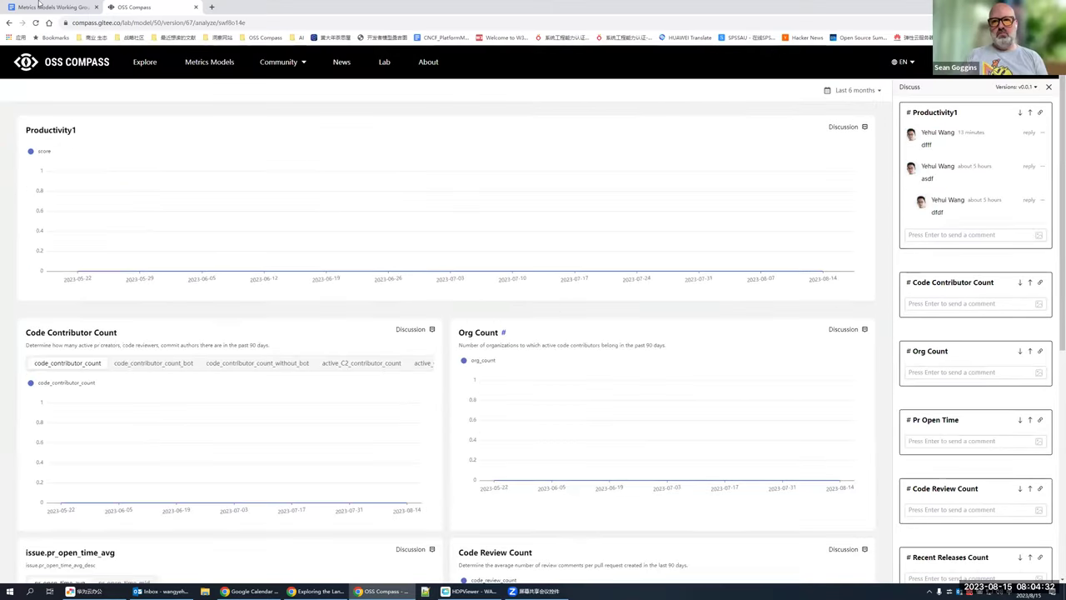
Step: Go to the Compass Lab home page, then reach My Models through the avatar menu
left_click(385, 63)
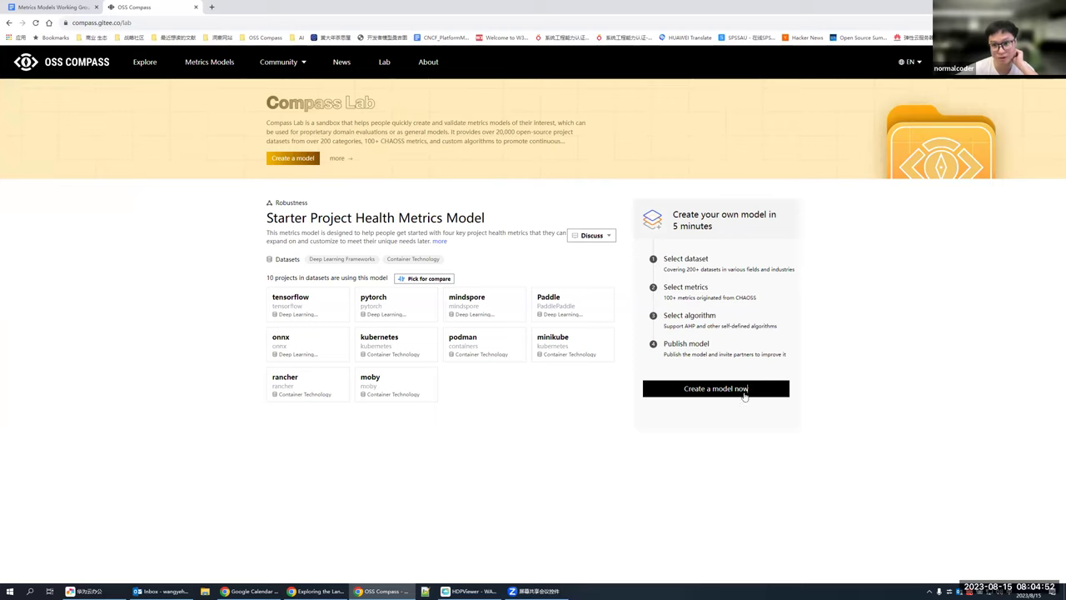
mouse_move(1033, 62)
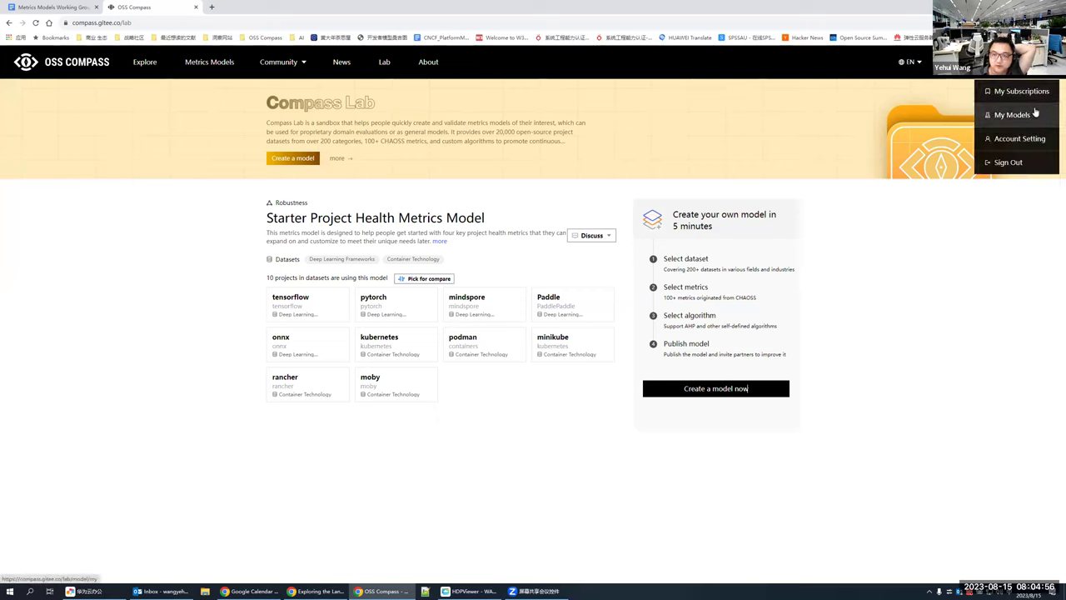
left_click(1031, 119)
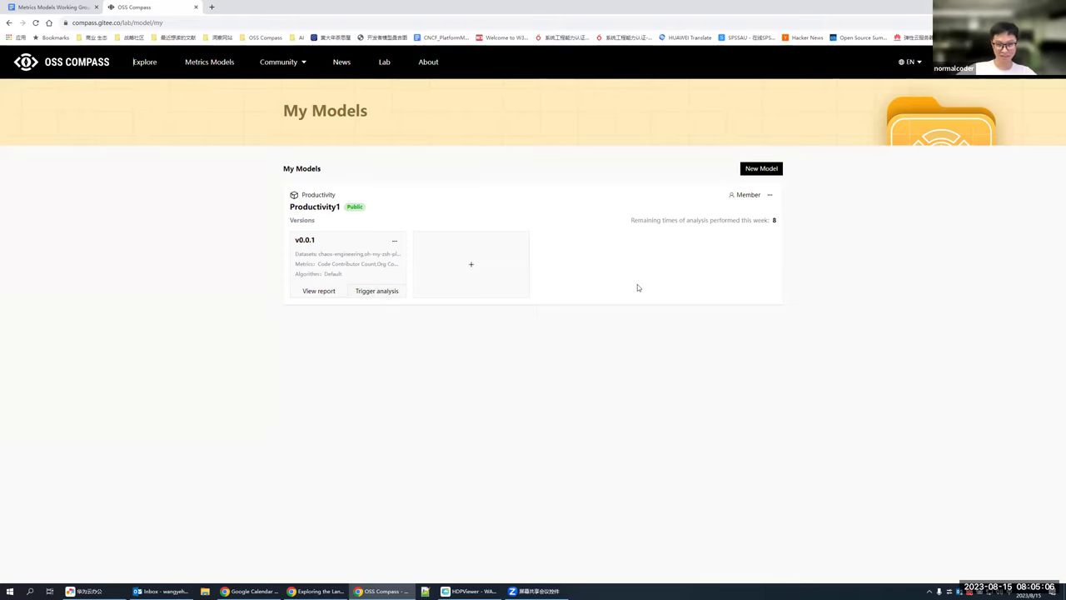
Step: Trigger a new analysis of Productivity1 v0.0.1 and switch to the working group minutes doc
left_click(381, 293)
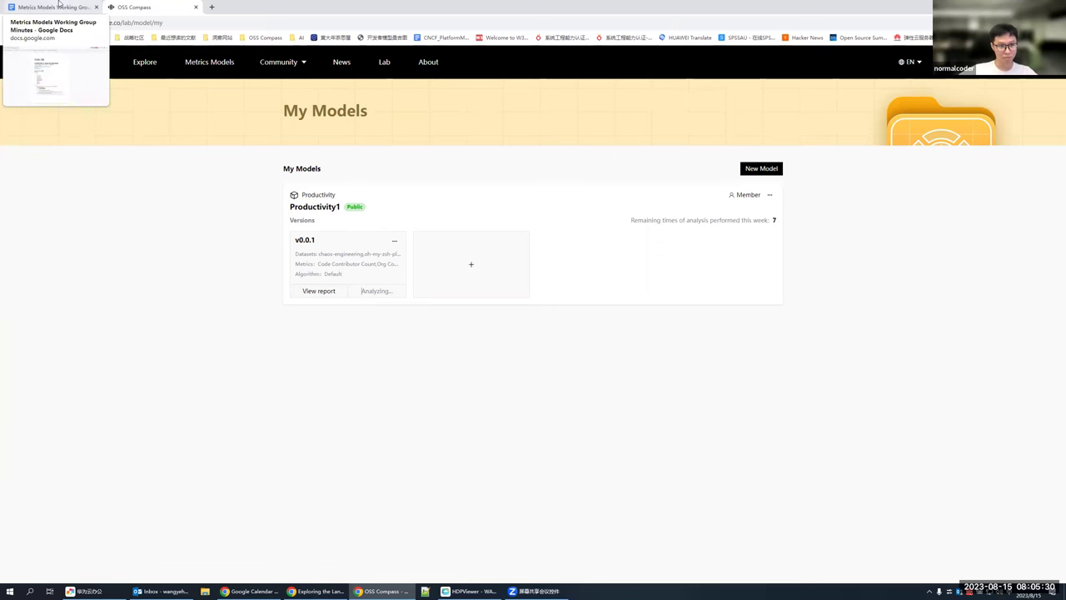
left_click(59, 4)
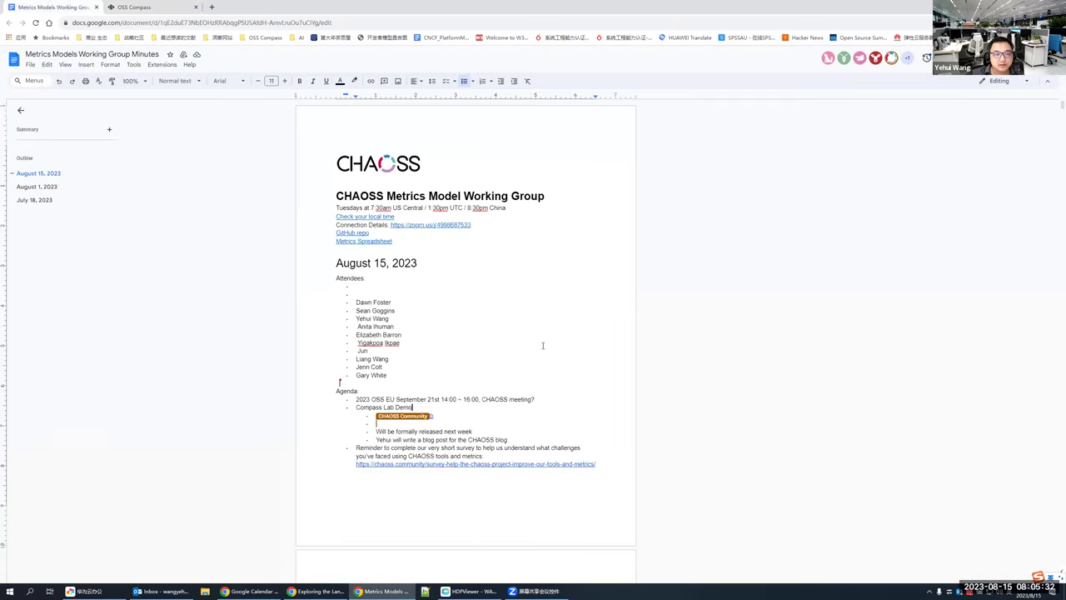
scroll(664, 408, "down", 1)
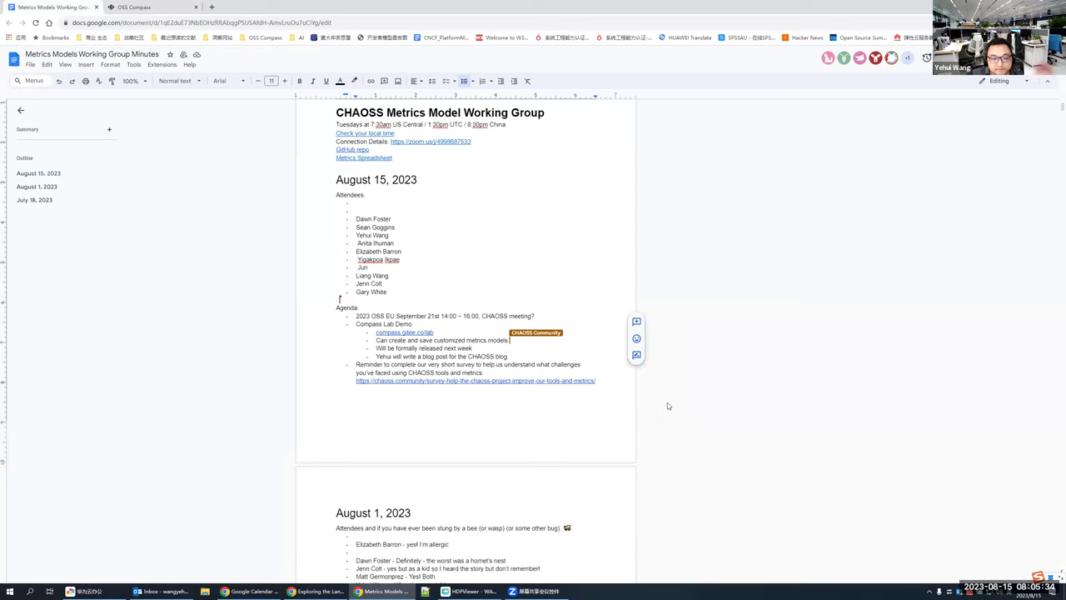